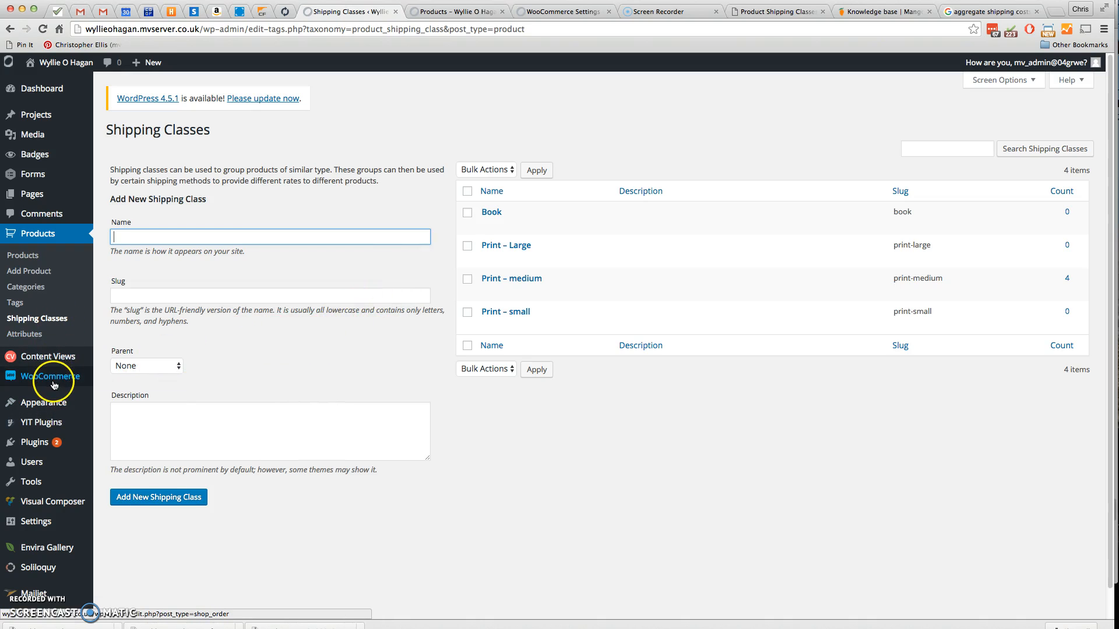
# Open the Table Rate Plus section of the WooCommerce shipping settings.
pyautogui.moveTo(55, 376)
pyautogui.click(114, 411)
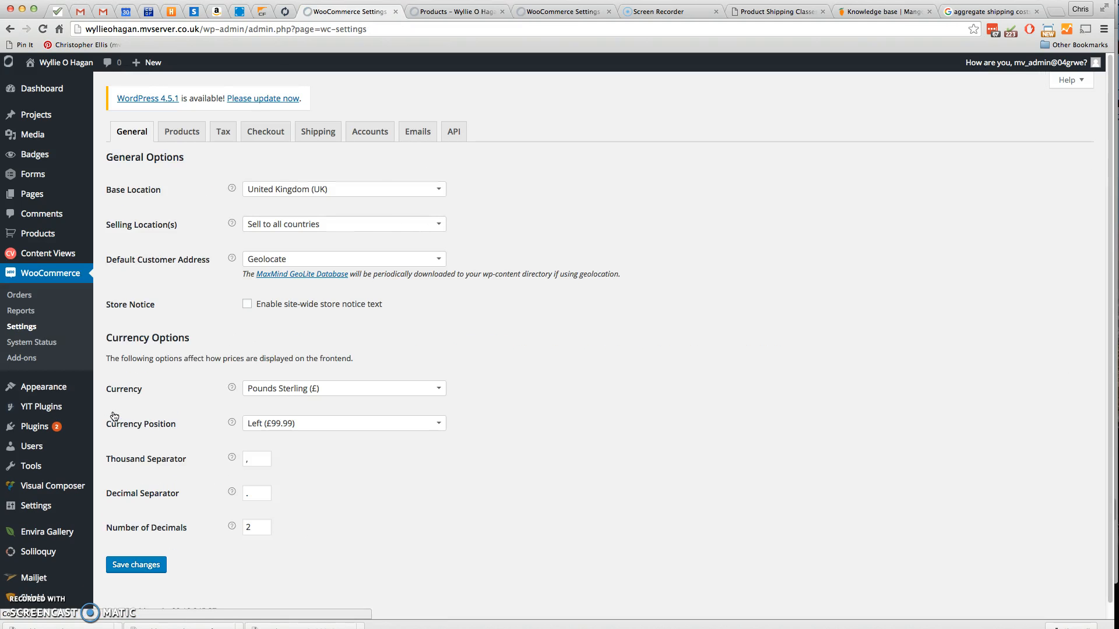
pyautogui.click(316, 134)
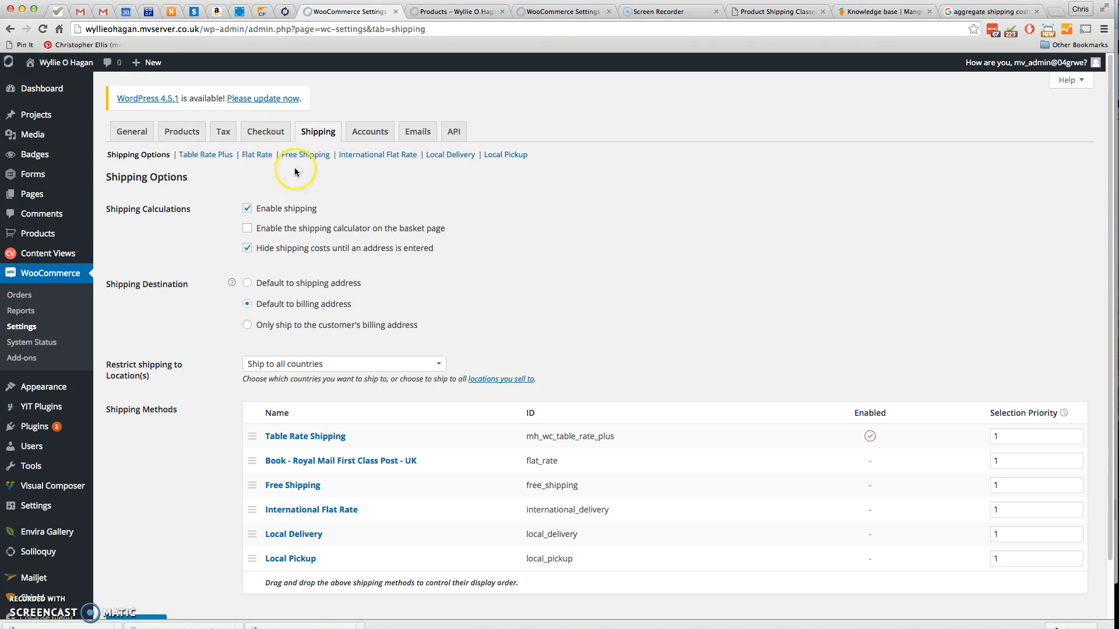
pyautogui.click(213, 161)
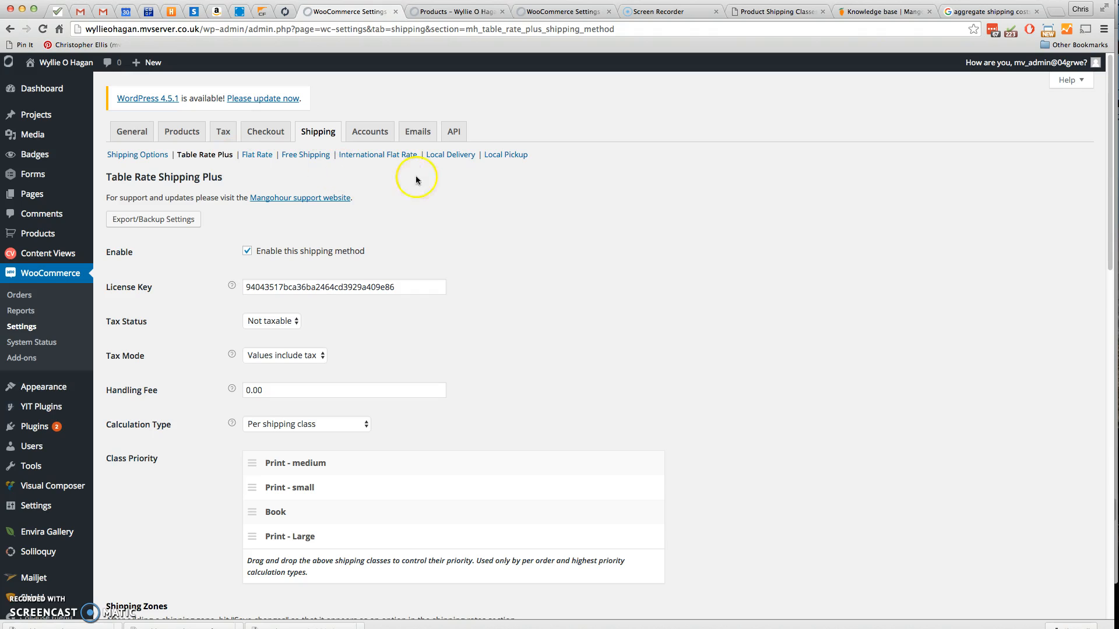
# Examine the Table Rate Plus options and expand the country lists of the UK and EEC shipping zones.
pyautogui.scroll(-4, 448, 214)
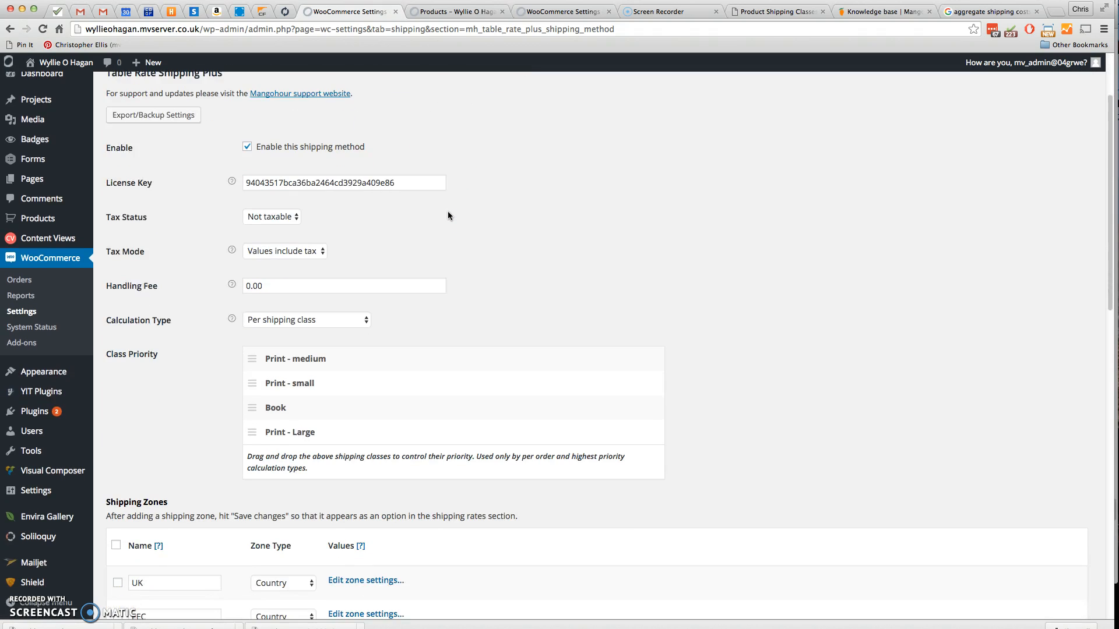
pyautogui.scroll(-1, 448, 215)
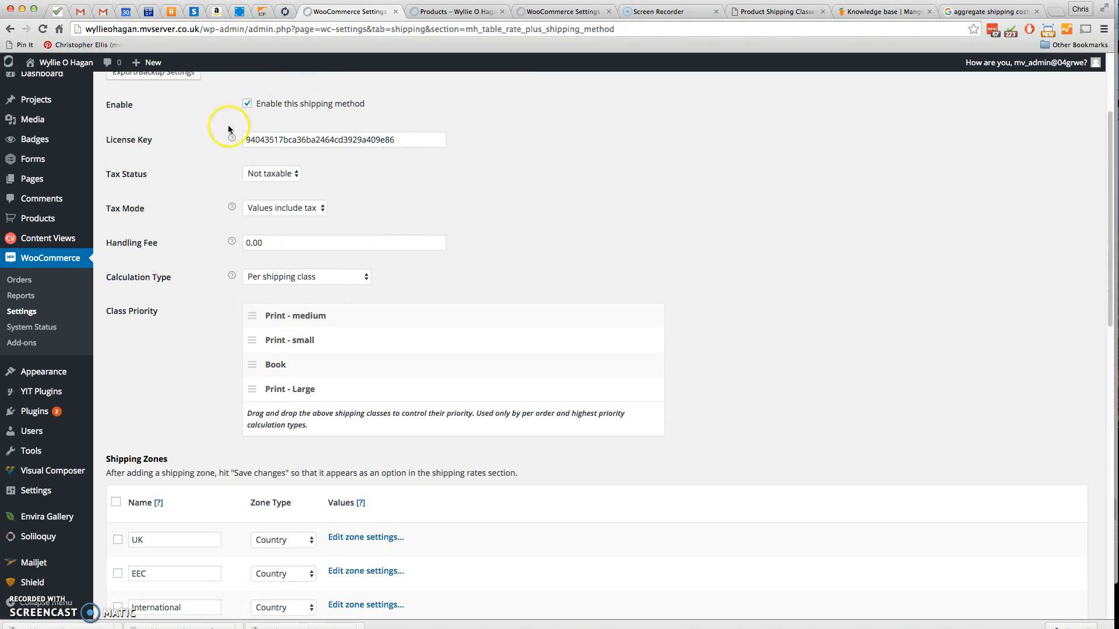
pyautogui.scroll(-2, 163, 312)
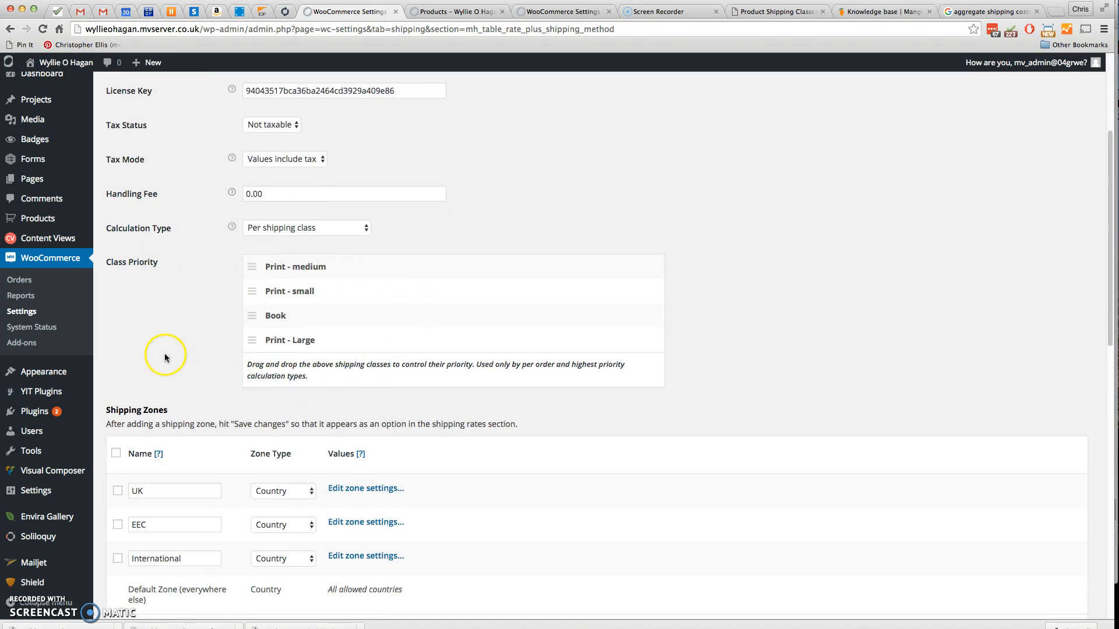
pyautogui.scroll(-5, 164, 352)
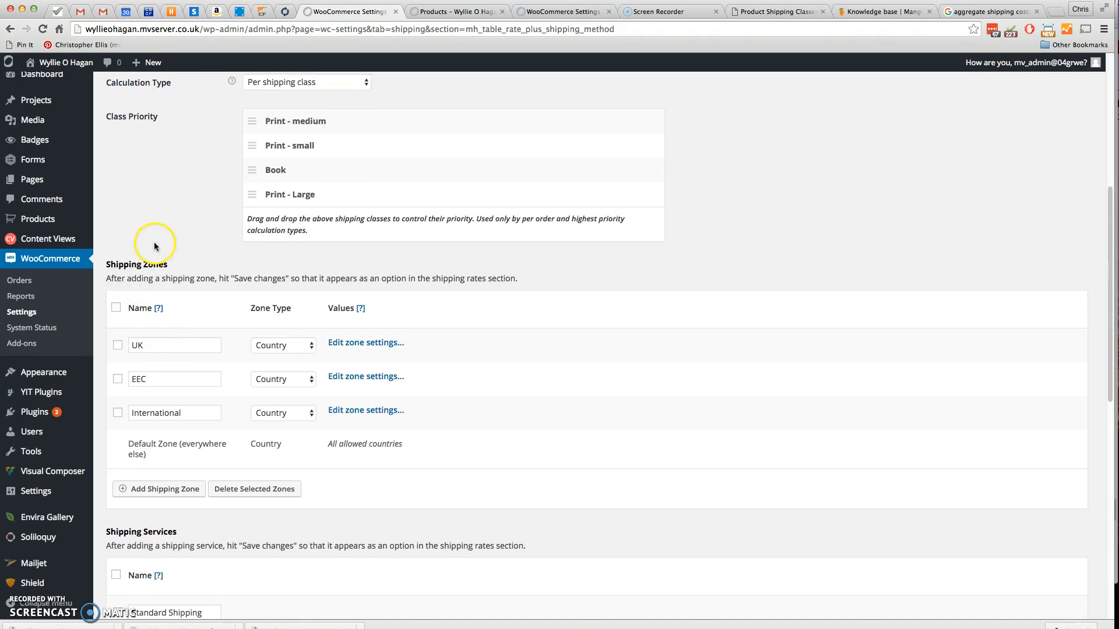
pyautogui.scroll(-3, 154, 245)
pyautogui.moveTo(159, 233)
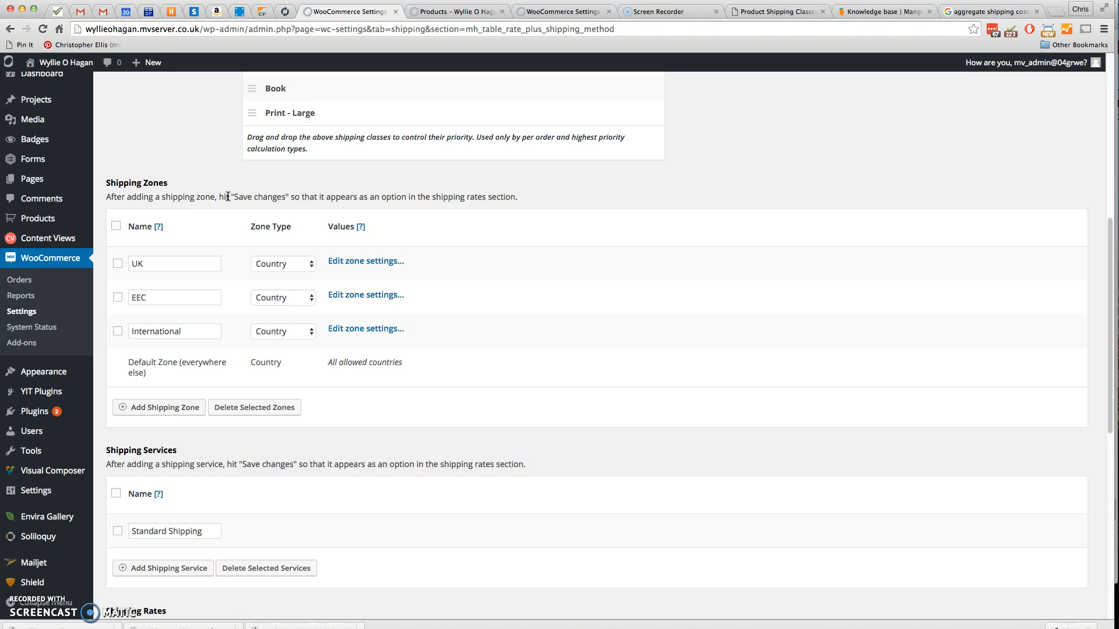
pyautogui.click(142, 256)
pyautogui.click(358, 266)
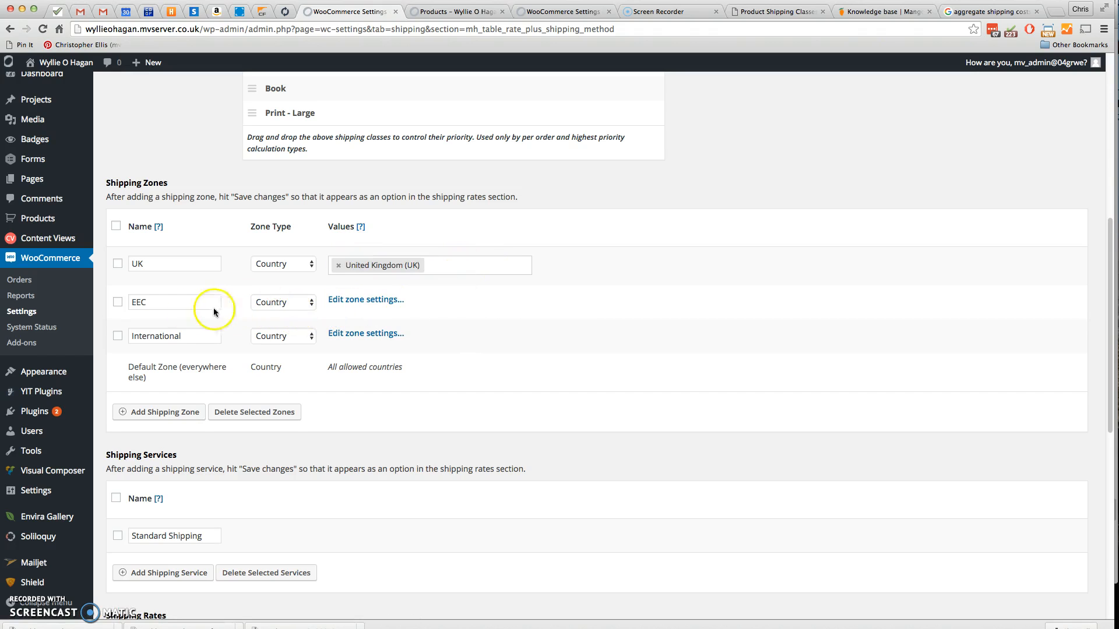
pyautogui.click(352, 303)
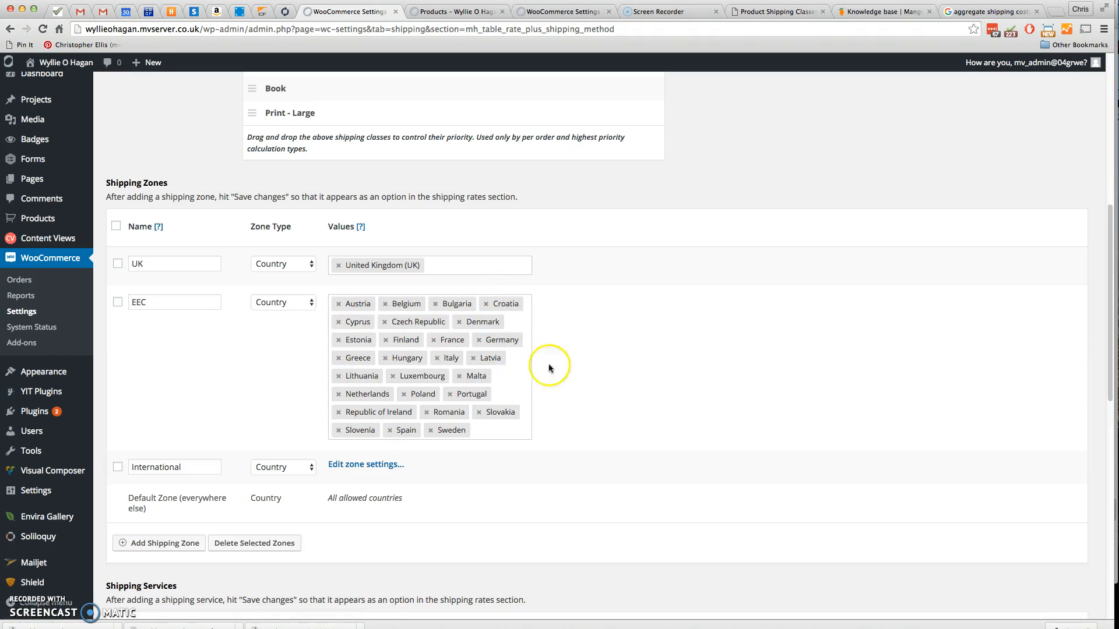
# Expand the International shipping zone's settings and add Canada to its countries.
pyautogui.scroll(-3, 568, 353)
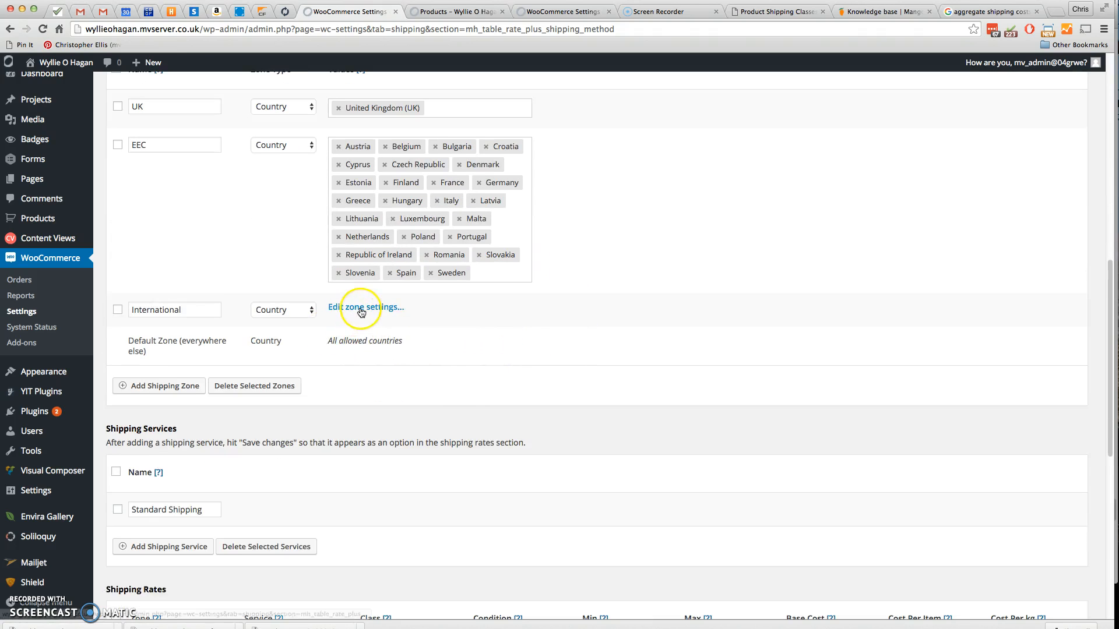
pyautogui.click(362, 307)
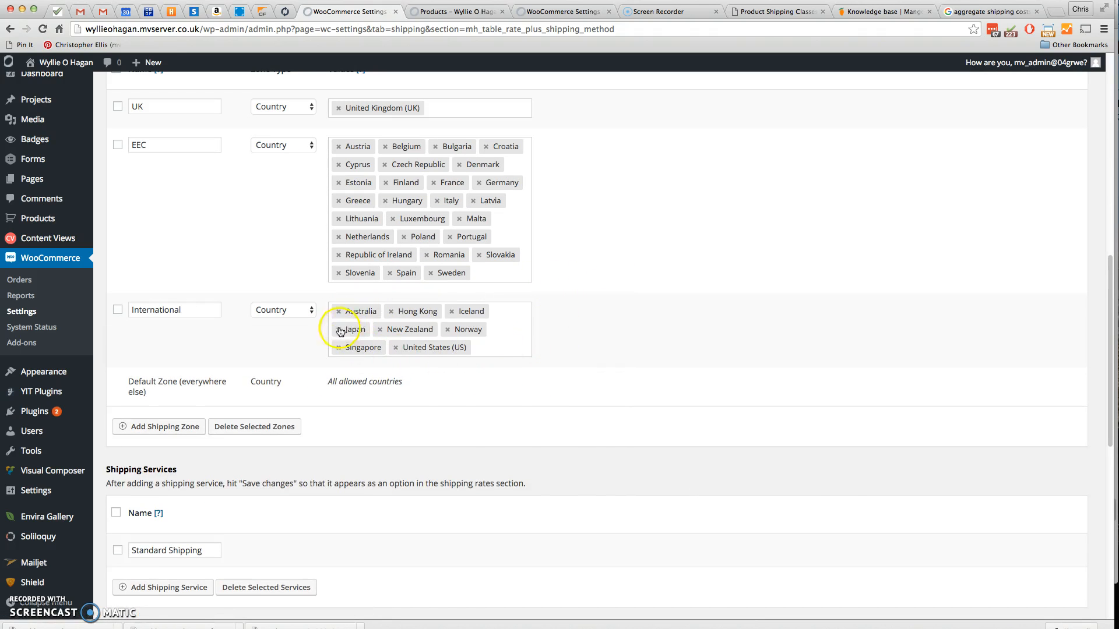
pyautogui.click(496, 349)
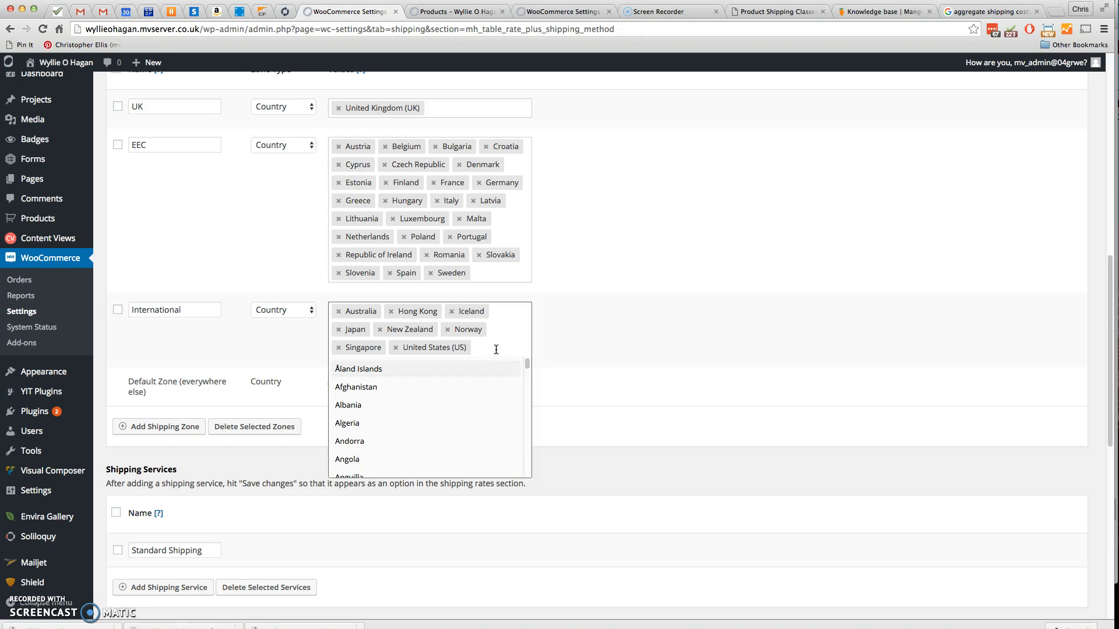
pyautogui.write('Canda')
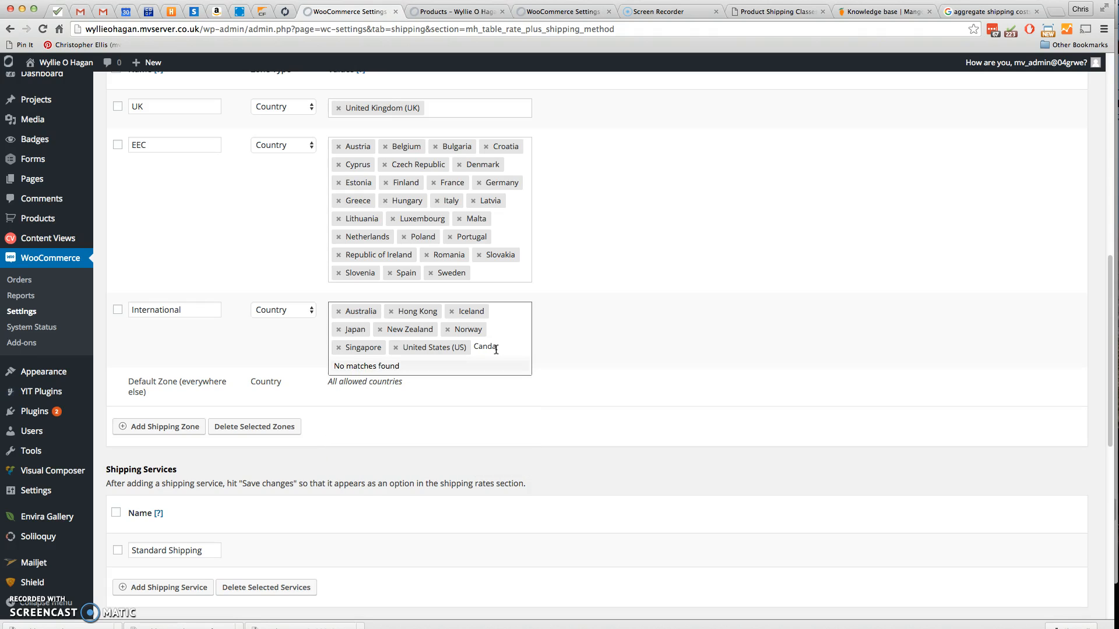
pyautogui.press('BackSpace')
pyautogui.press('BackSpace')
pyautogui.write('a')
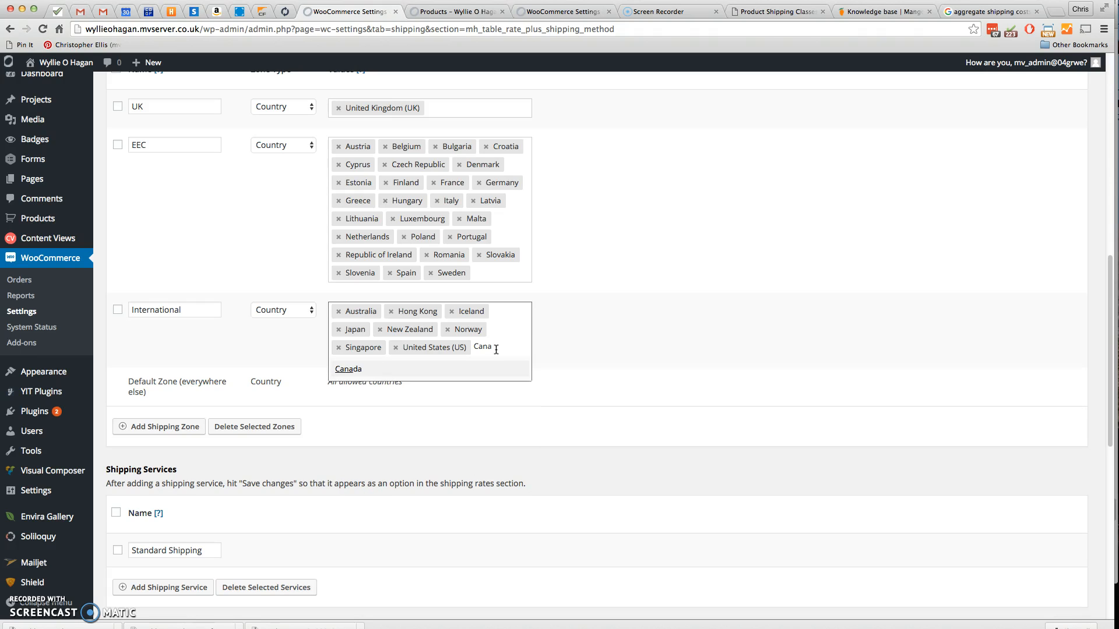
pyautogui.press('Return')
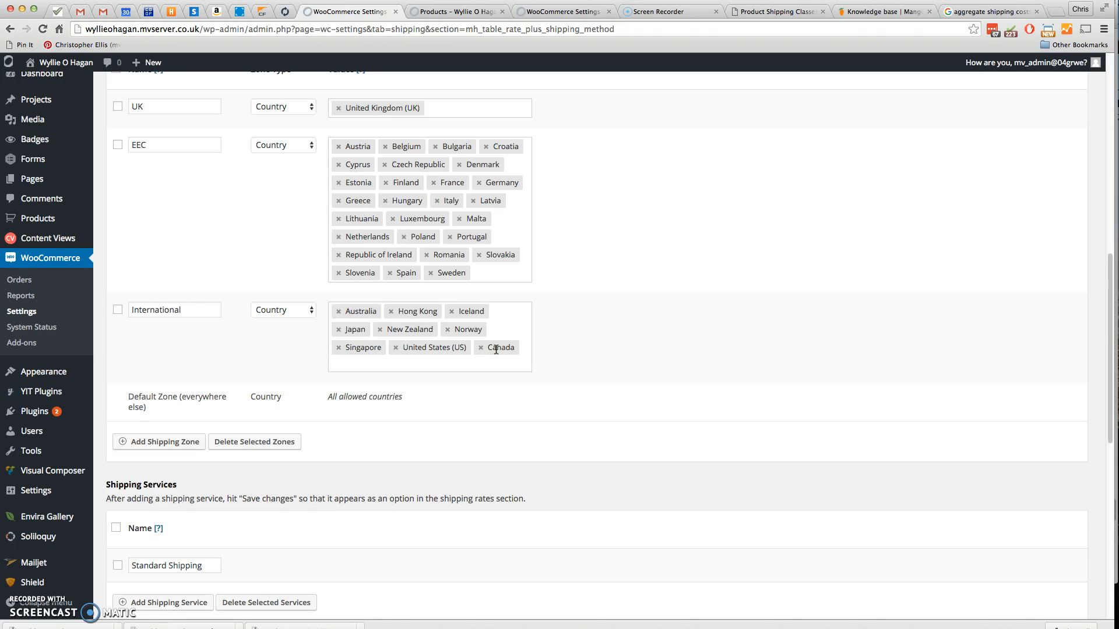
# Add Brazil to the International shipping zone's countries.
pyautogui.write('Bras')
pyautogui.press('BackSpace')
pyautogui.write('z')
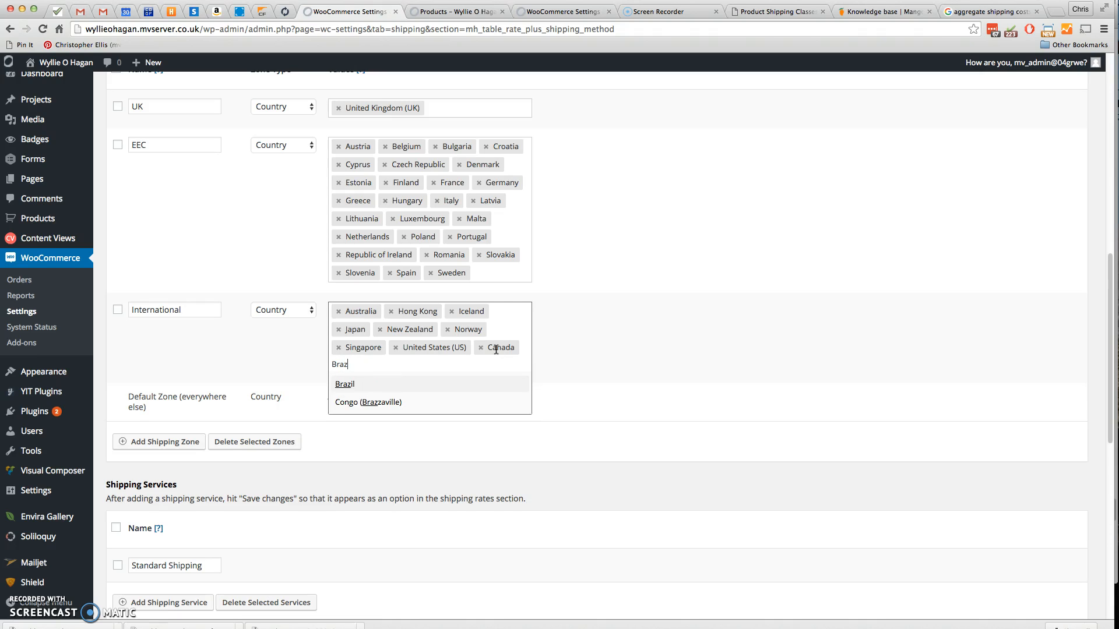
pyautogui.click(375, 382)
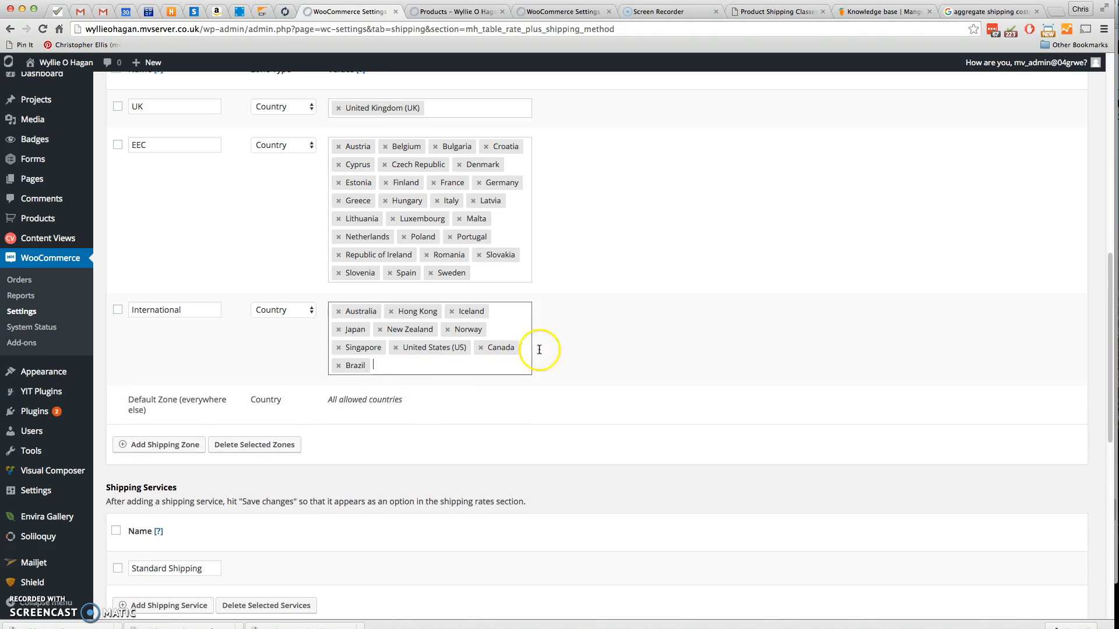
# Save the changes to the Table Rate Plus shipping settings.
pyautogui.scroll(-5, 592, 327)
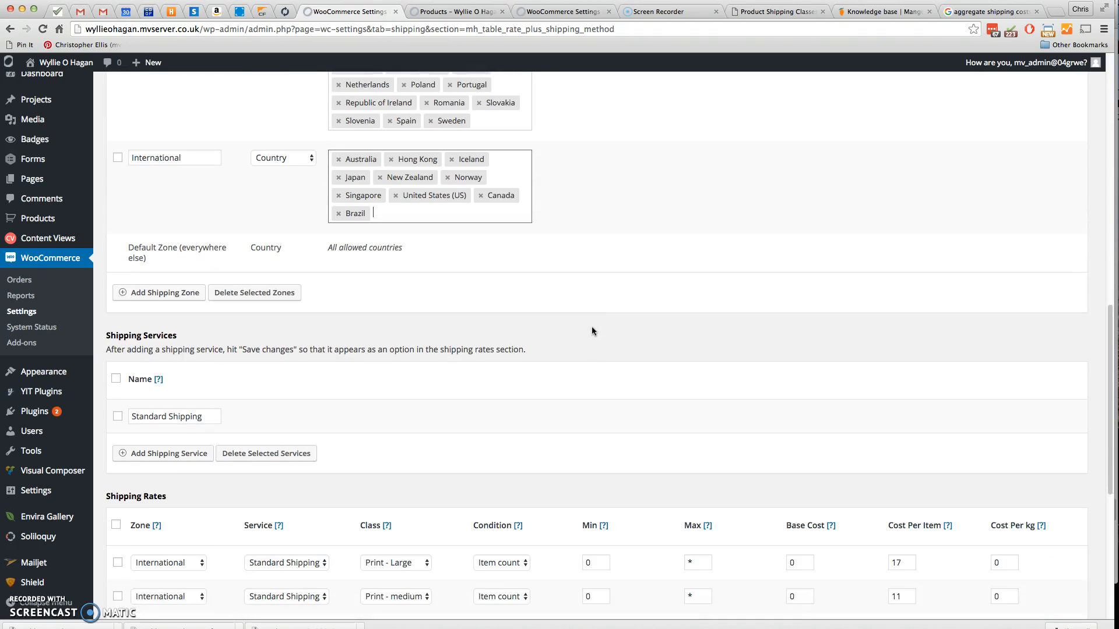
pyautogui.scroll(-12, 592, 331)
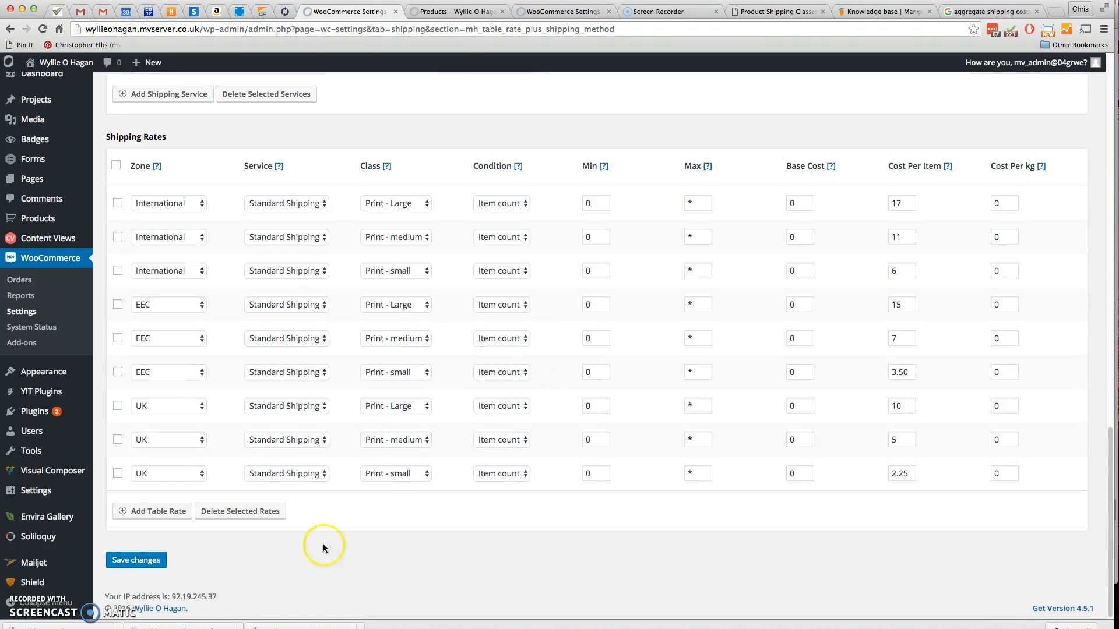
pyautogui.click(161, 559)
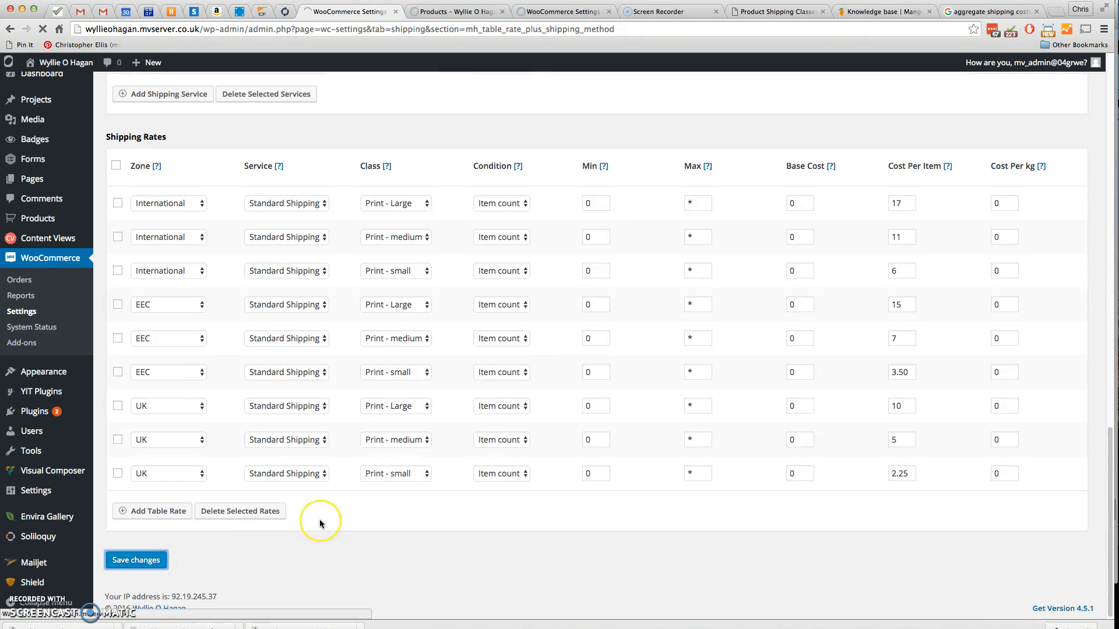
# Add a table rate for the UK zone with Standard Shipping and set its class to Book.
pyautogui.scroll(-12, 493, 353)
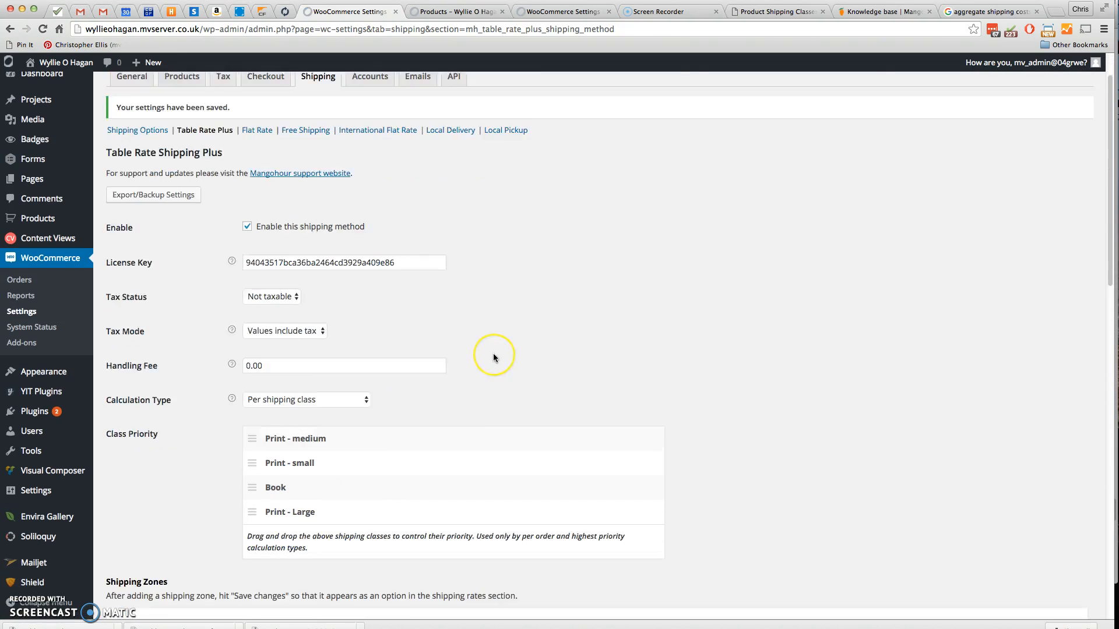
pyautogui.scroll(-15, 493, 353)
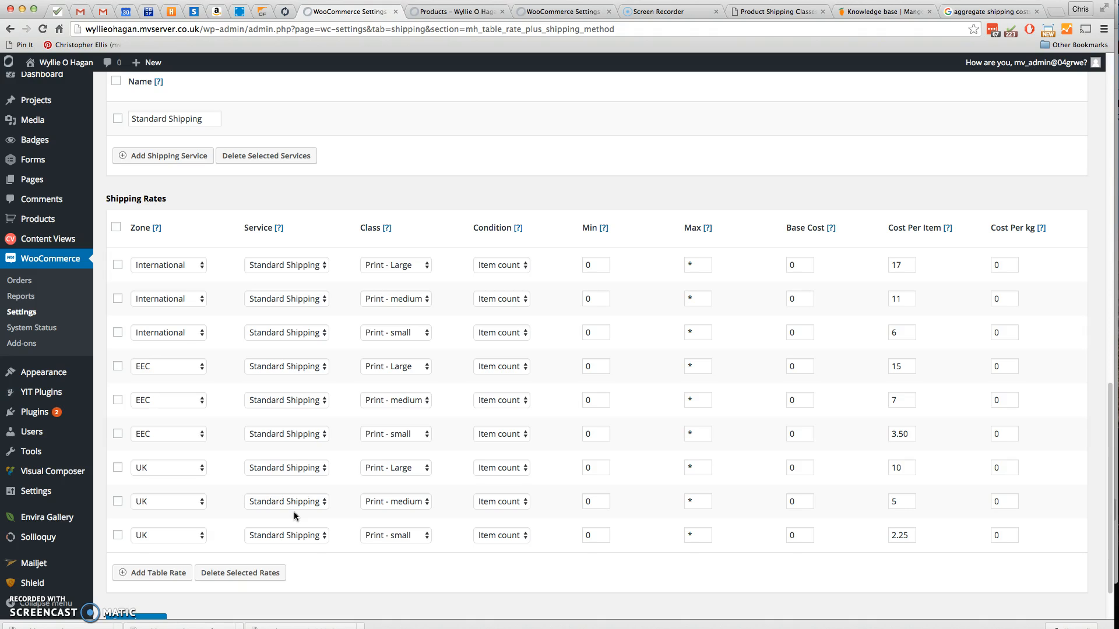
pyautogui.scroll(5, 296, 508)
pyautogui.scroll(4, 295, 408)
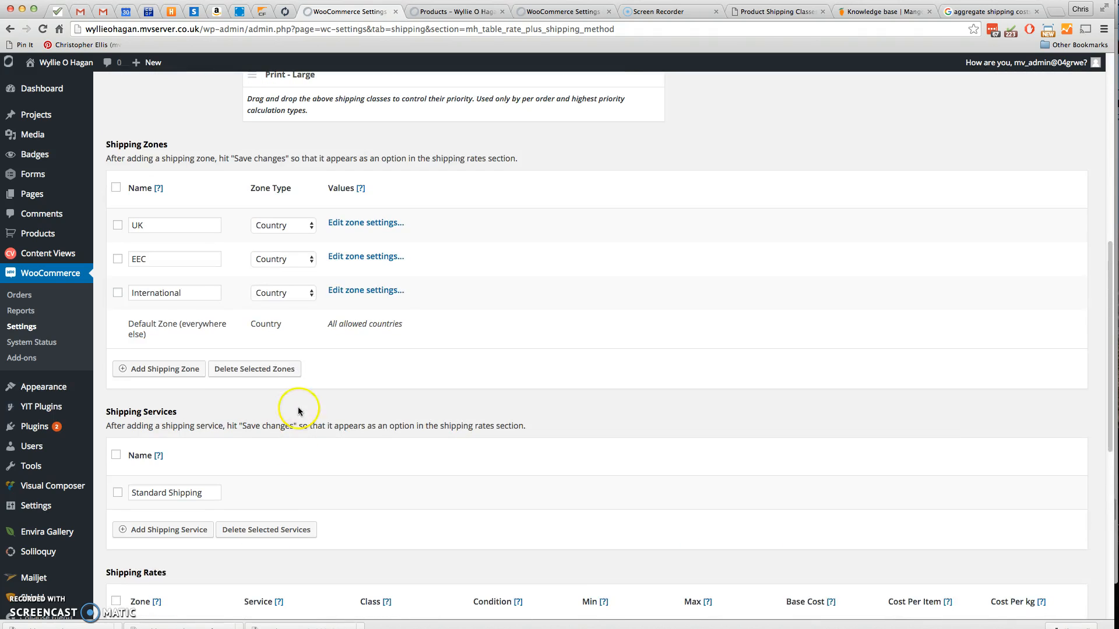
pyautogui.scroll(-6, 443, 309)
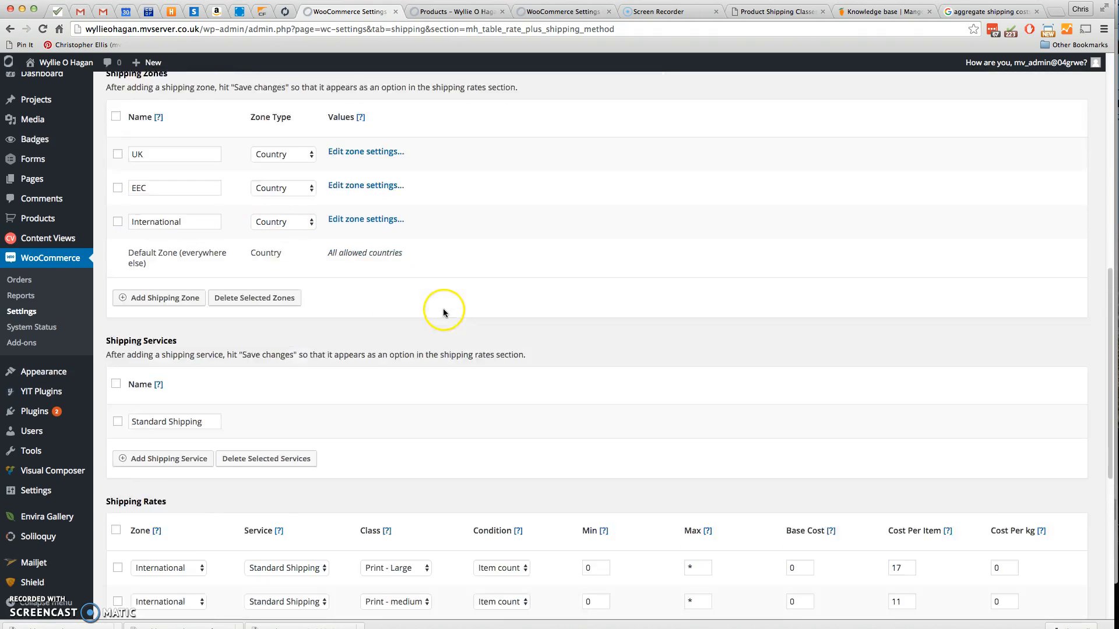
pyautogui.scroll(-1, 442, 312)
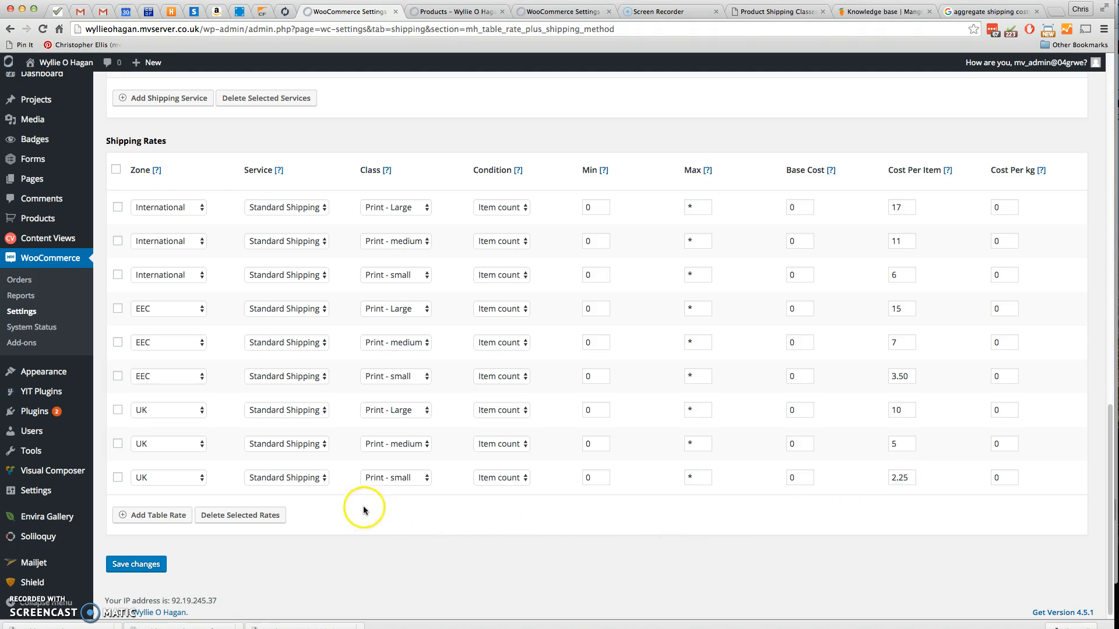
pyautogui.click(156, 519)
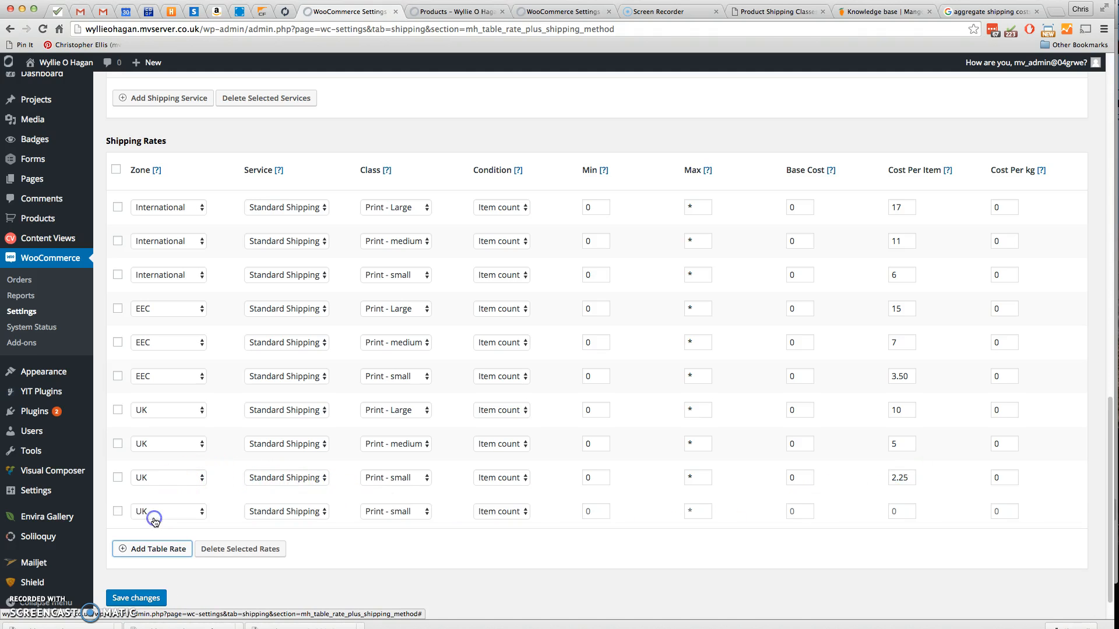
pyautogui.click(384, 509)
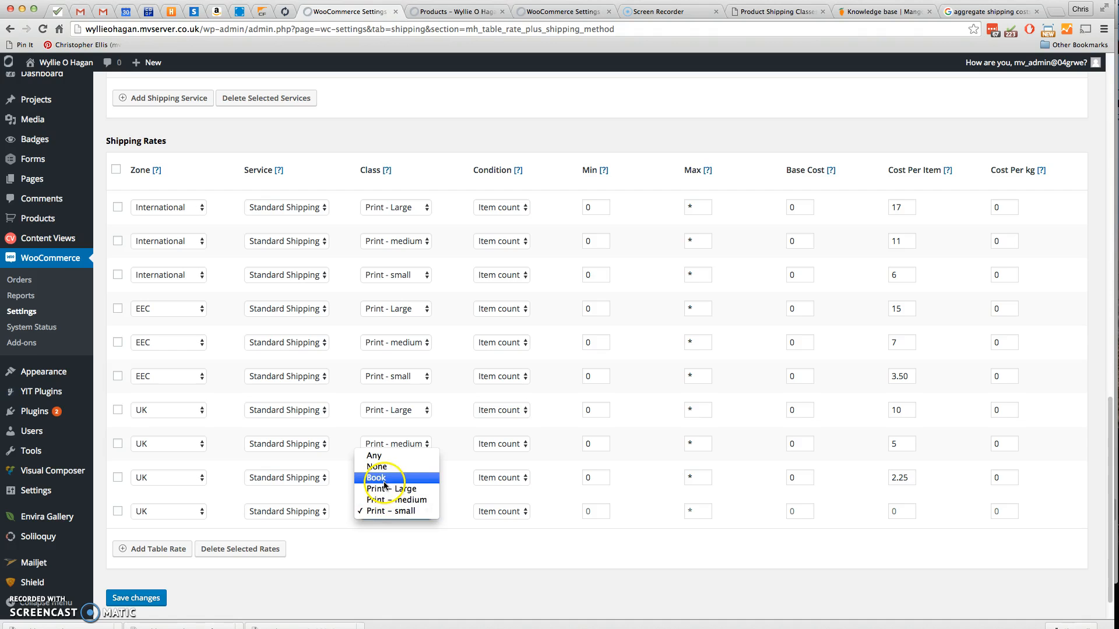
pyautogui.click(385, 484)
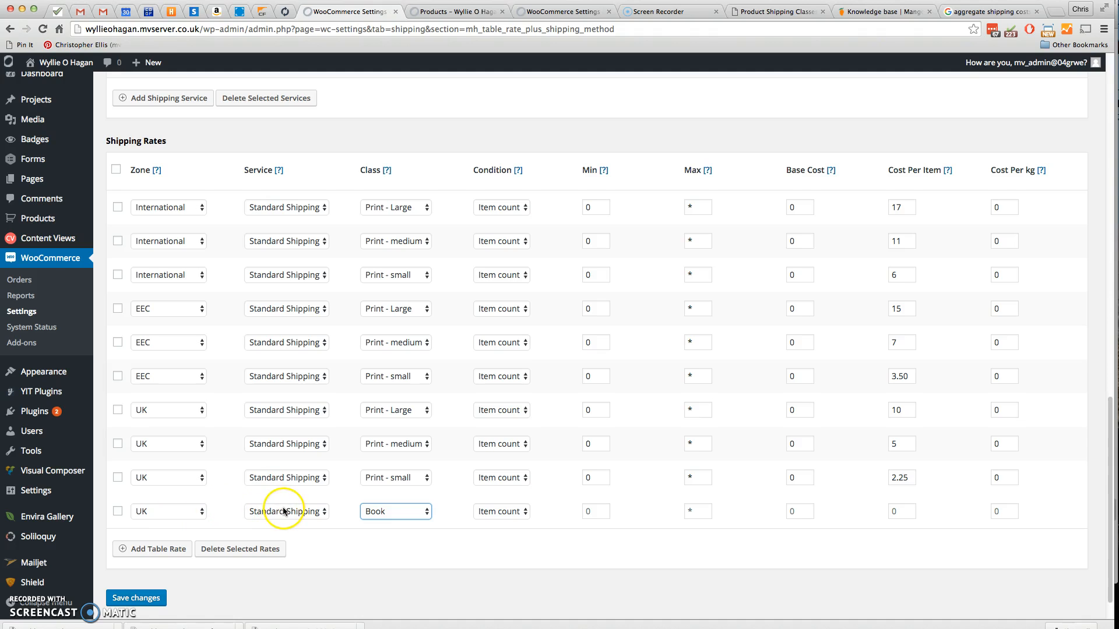
# Set the cost per item of the new UK Book rate to 2.25.
pyautogui.scroll(3, 283, 511)
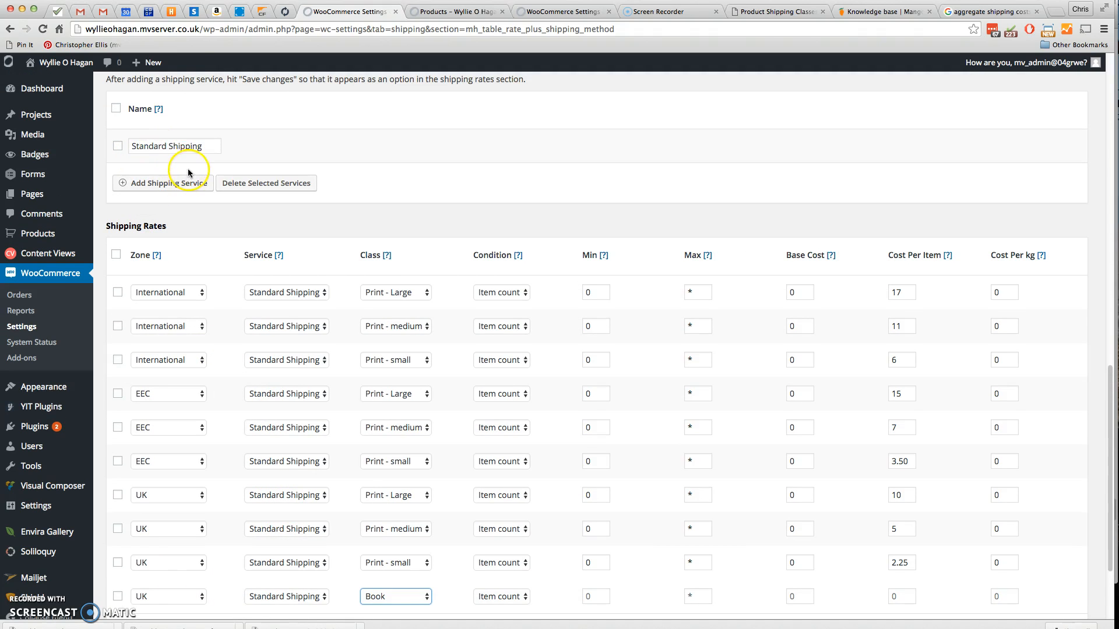
pyautogui.scroll(1, 187, 175)
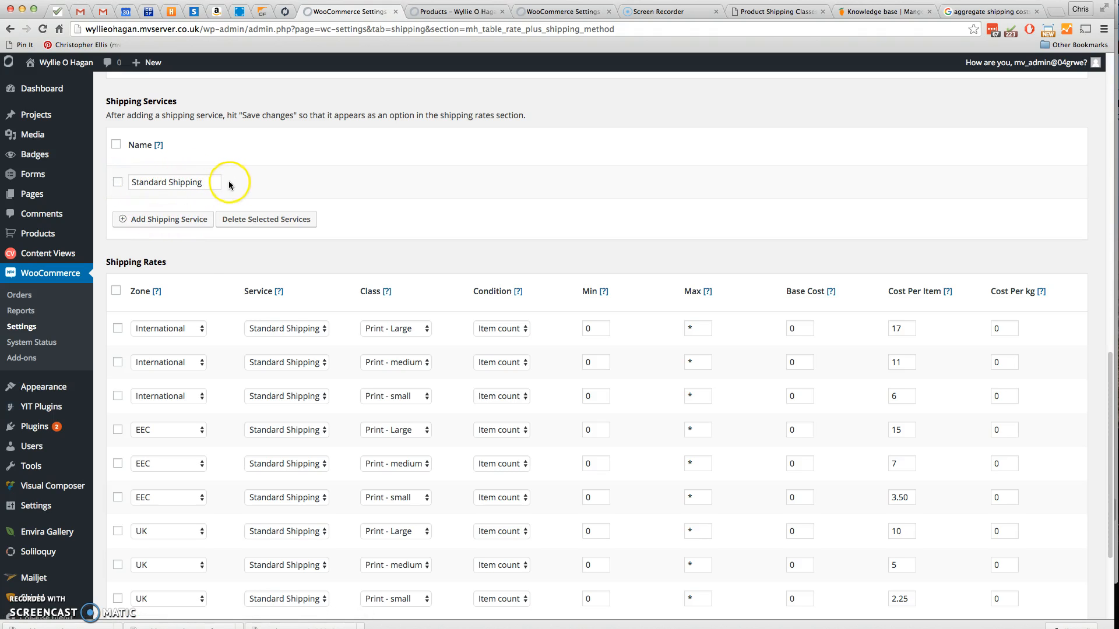
pyautogui.scroll(-5, 192, 260)
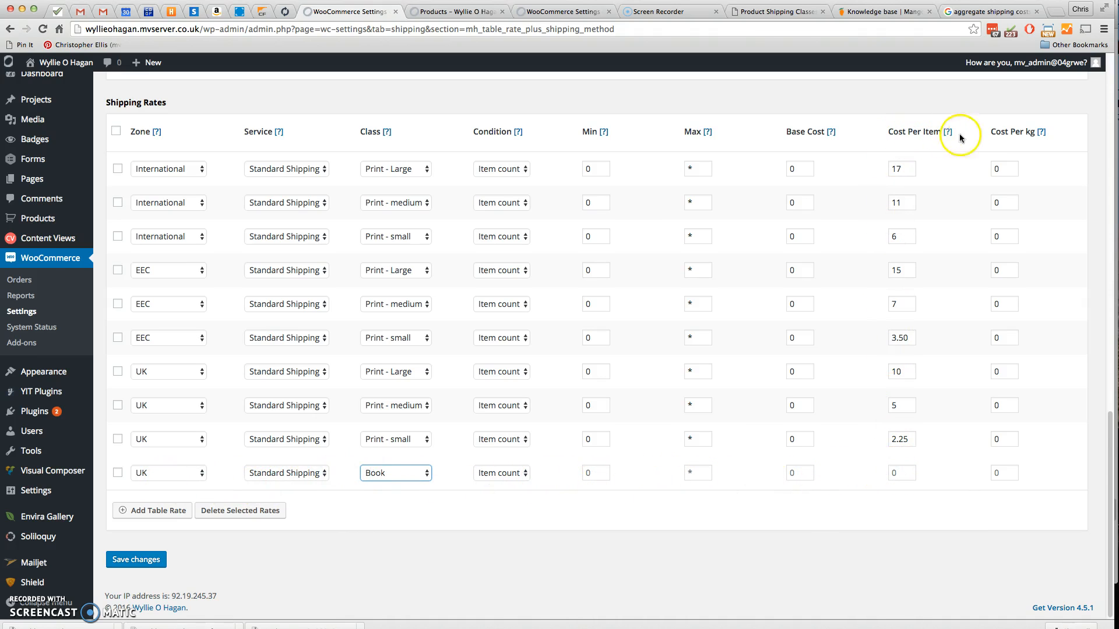
pyautogui.click(900, 472)
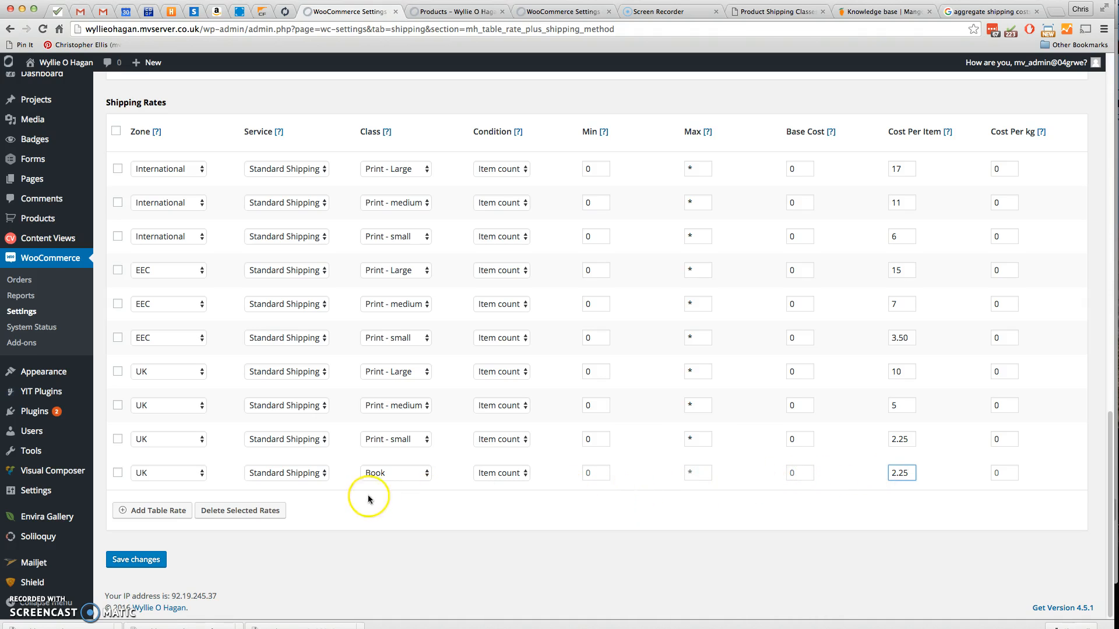
# Add a table rate for the EEC zone with class Book and set its cost per item to 3.50.
pyautogui.click(163, 516)
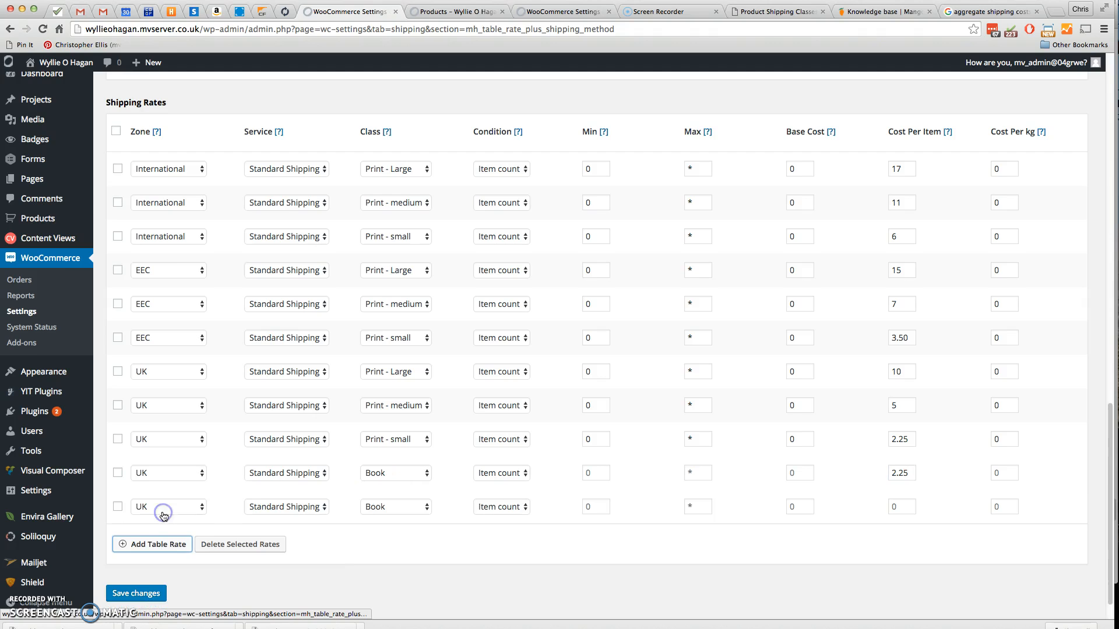
pyautogui.click(166, 506)
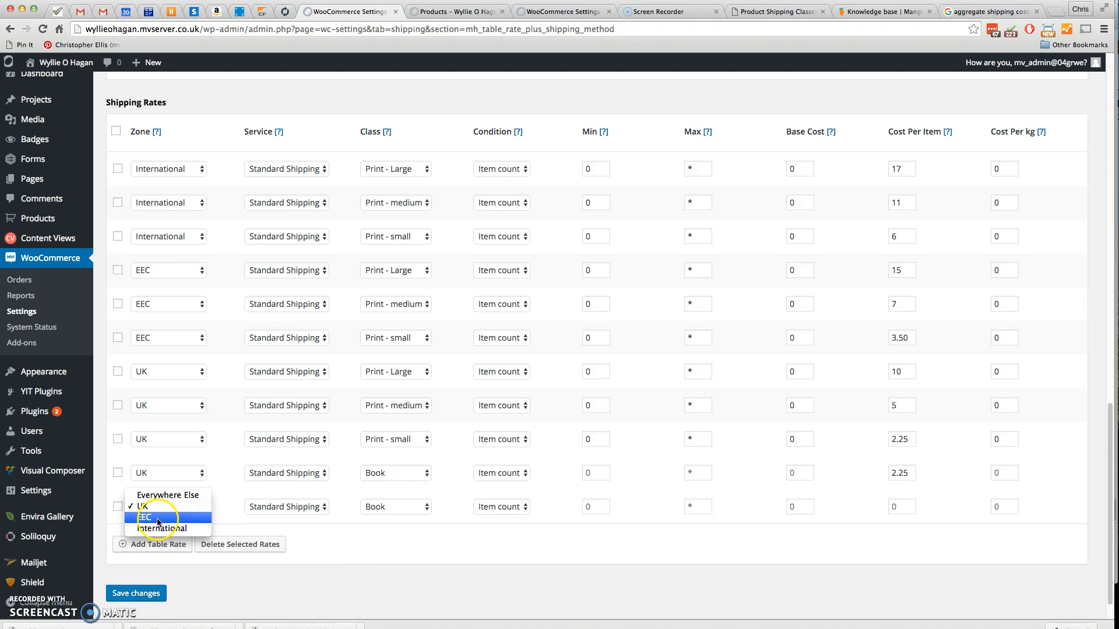
pyautogui.click(158, 518)
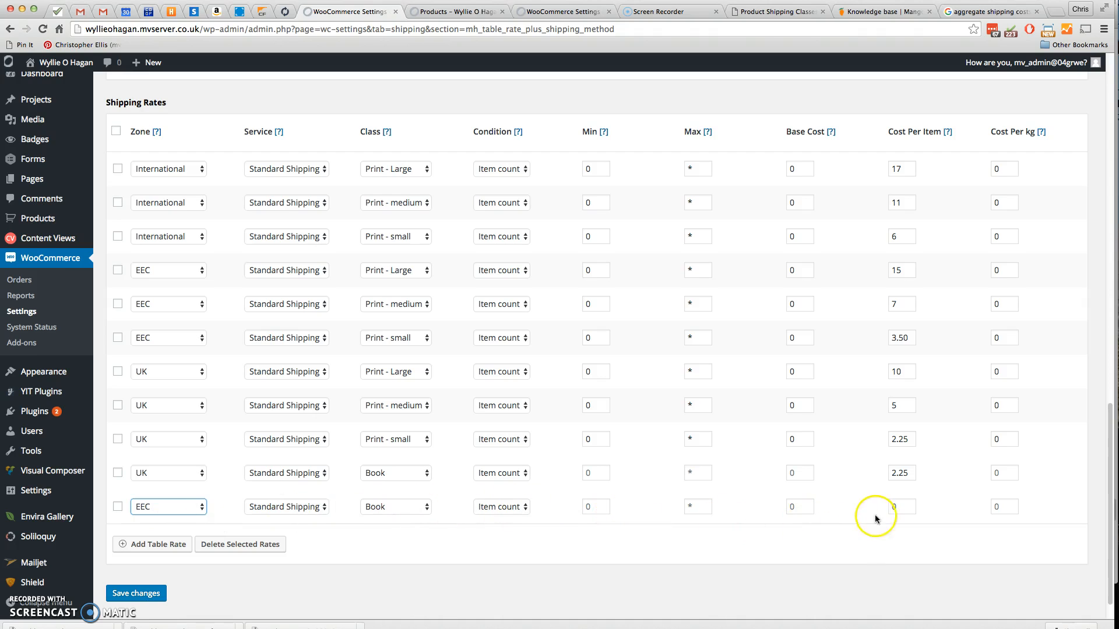
pyautogui.click(898, 507)
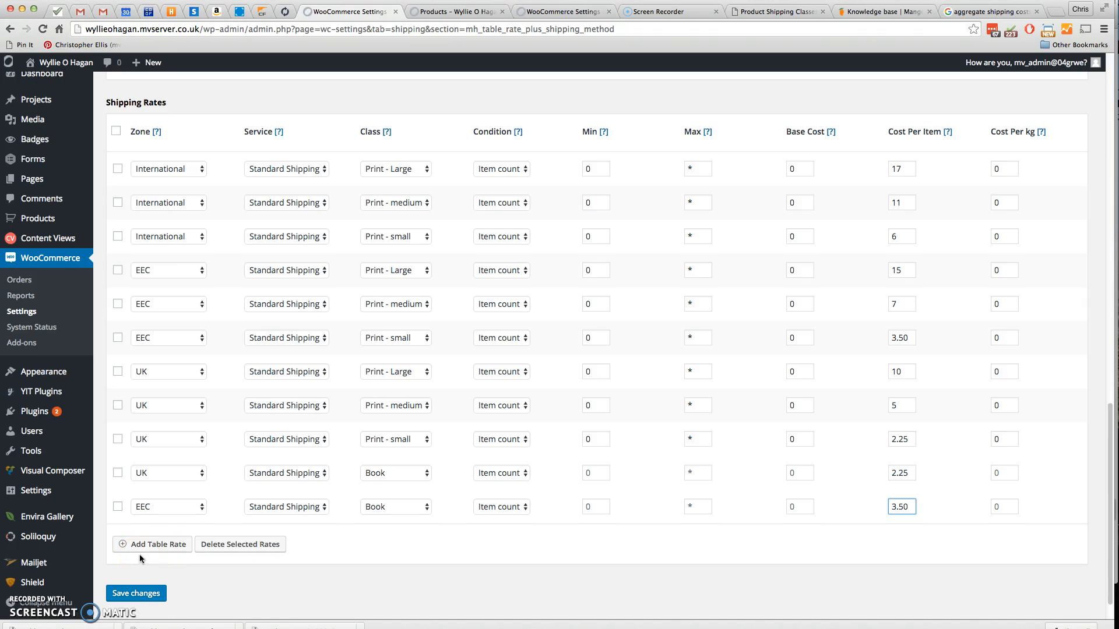
# Add an International table rate with class Book and a cost per item of 7, and save the shipping settings.
pyautogui.click(154, 545)
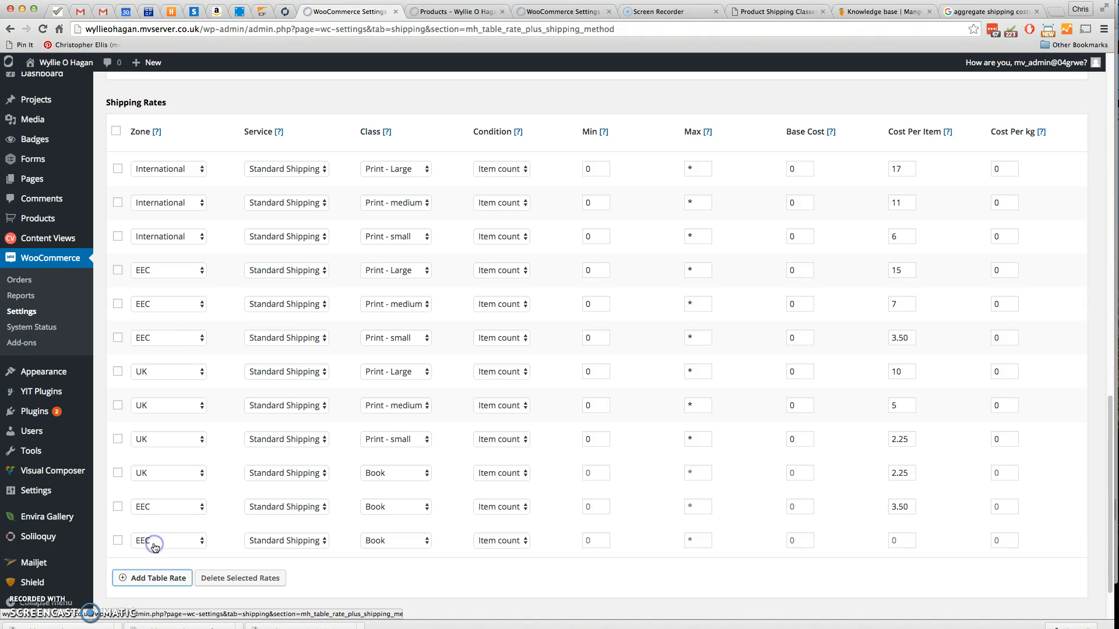
pyautogui.click(154, 541)
pyautogui.click(158, 551)
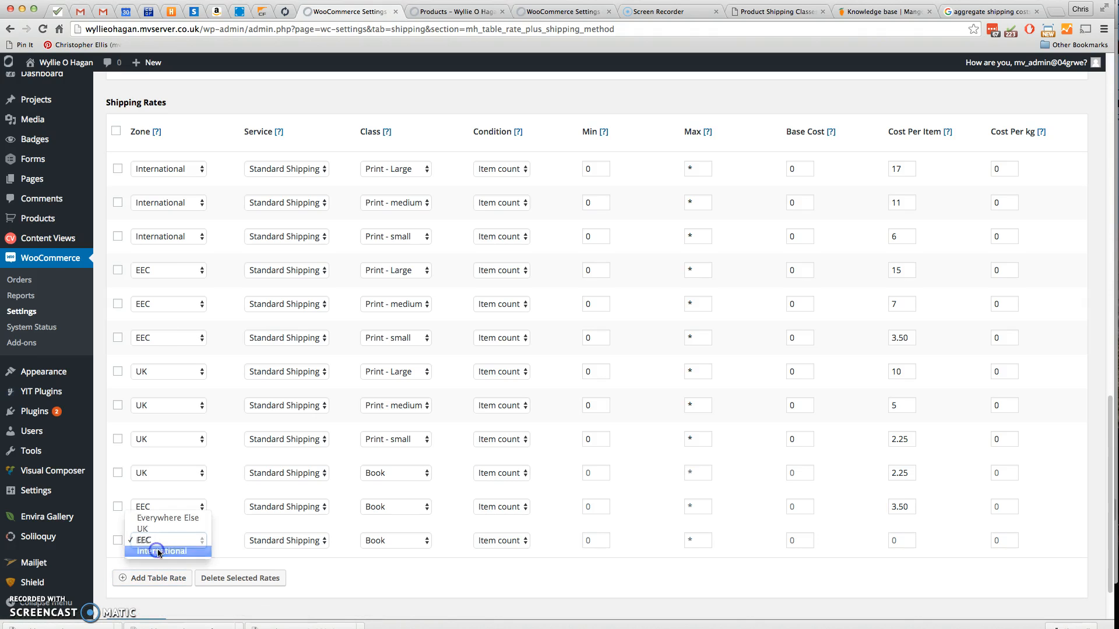
pyautogui.click(395, 542)
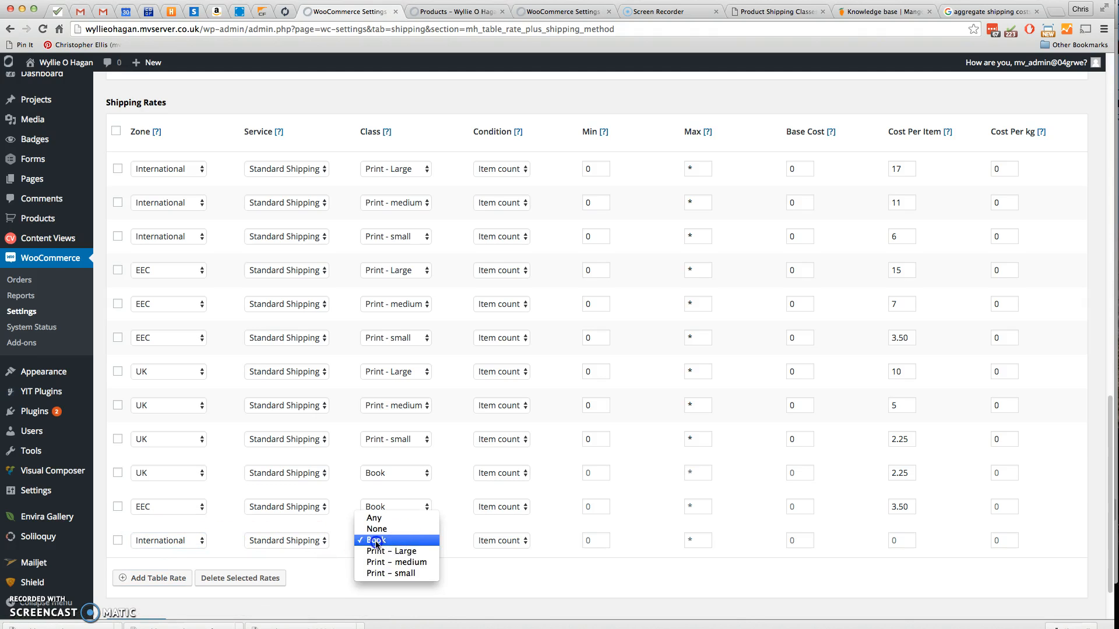
pyautogui.click(376, 541)
pyautogui.click(895, 540)
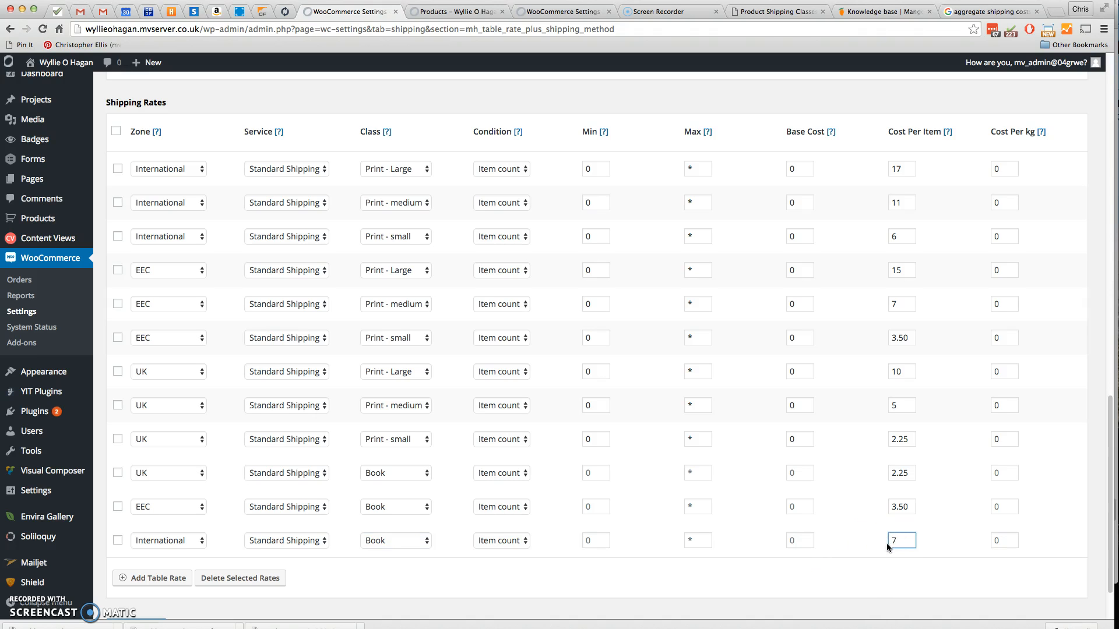
pyautogui.scroll(-2, 387, 410)
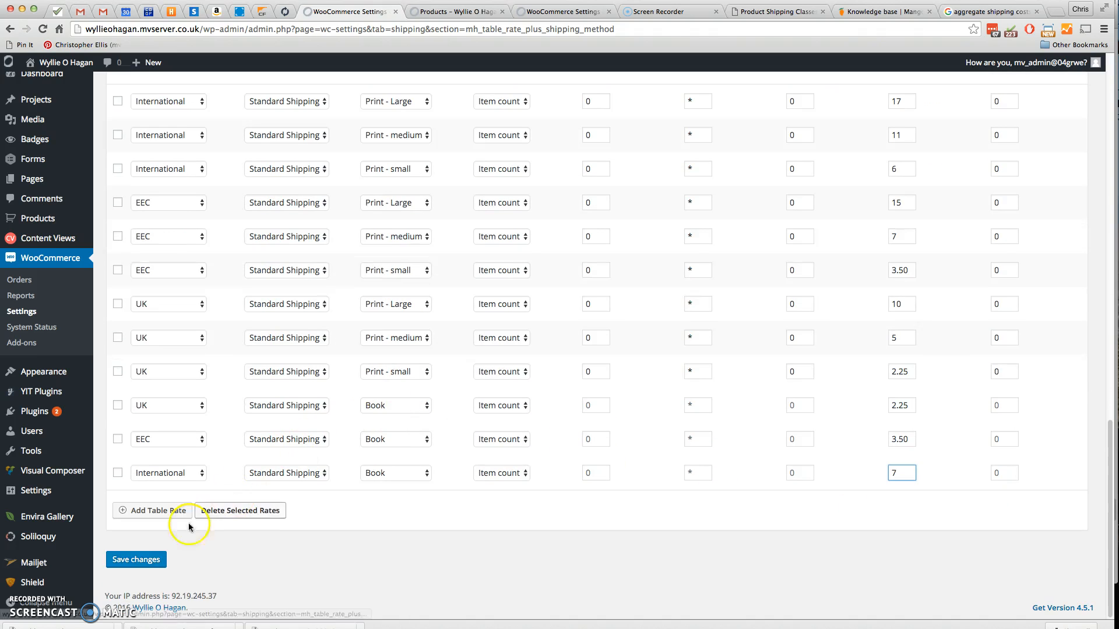
pyautogui.click(137, 563)
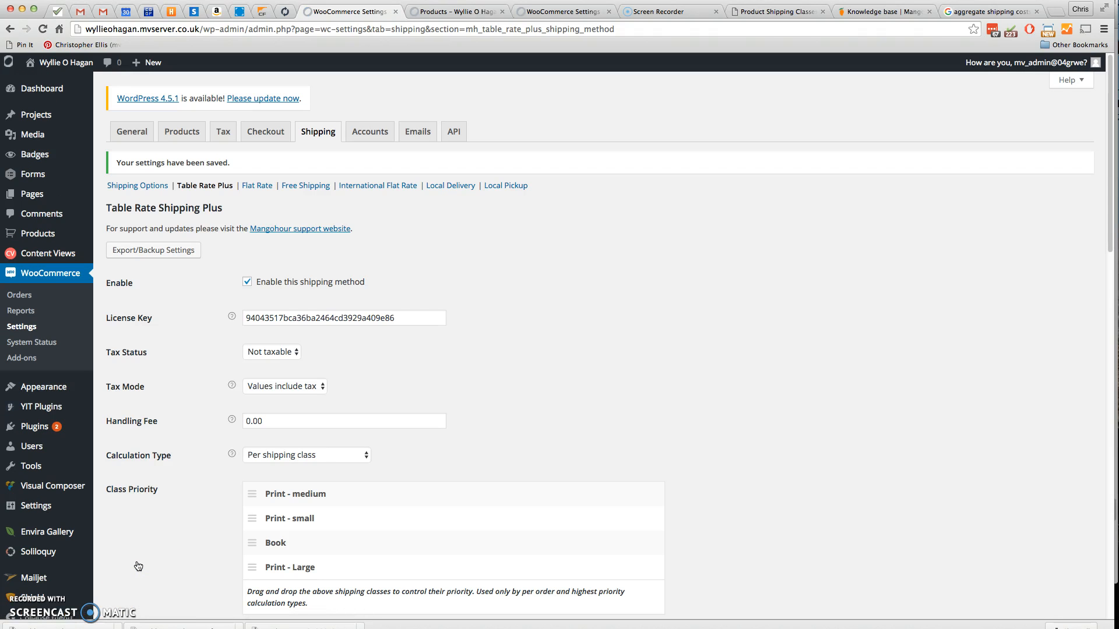
# Search the admin product list for "whitework" and open the Whitework Book product for editing.
pyautogui.click(468, 12)
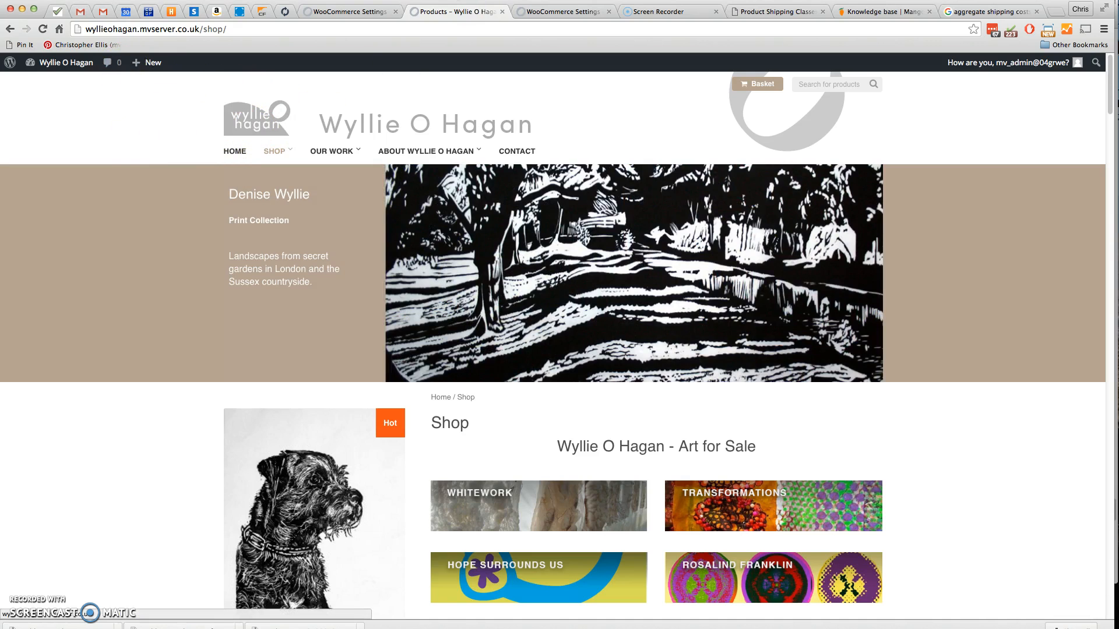
pyautogui.click(353, 11)
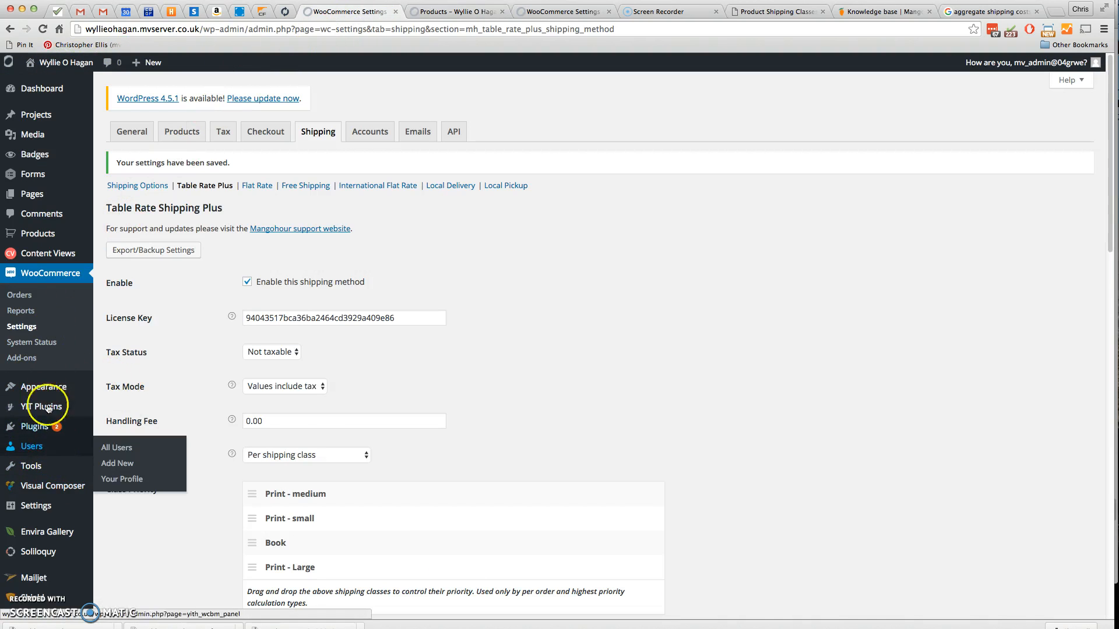
pyautogui.click(40, 235)
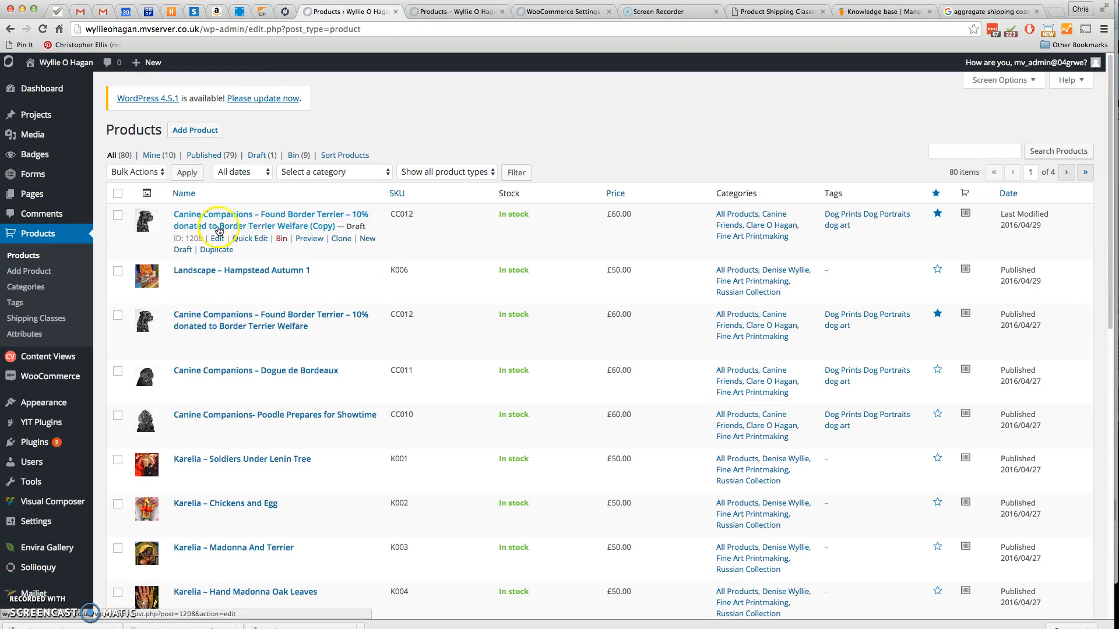
pyautogui.click(951, 151)
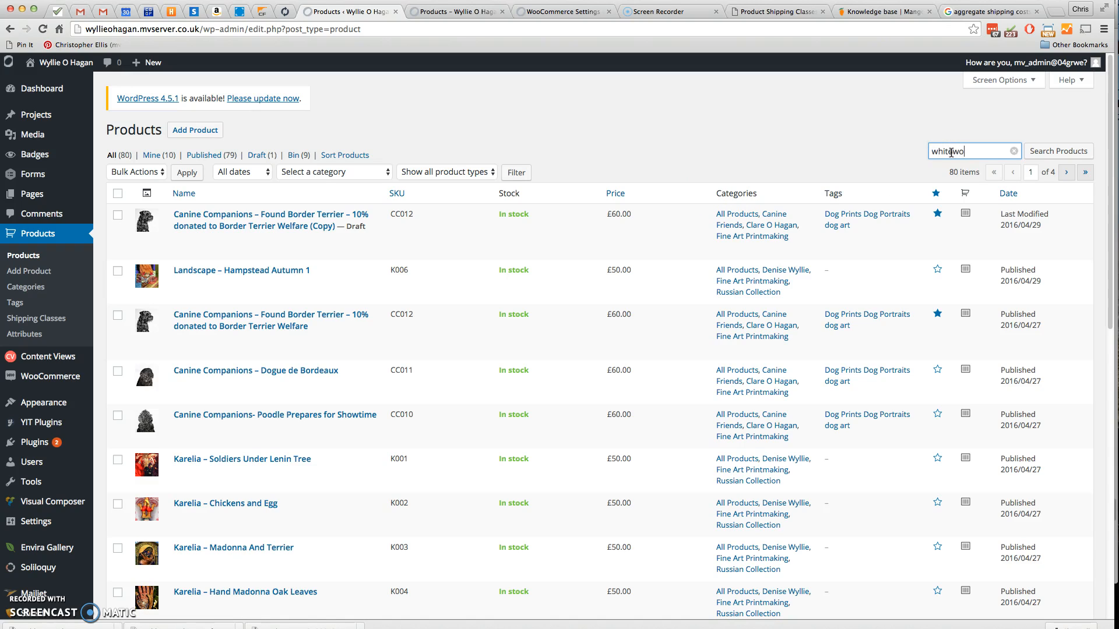
pyautogui.click(1077, 158)
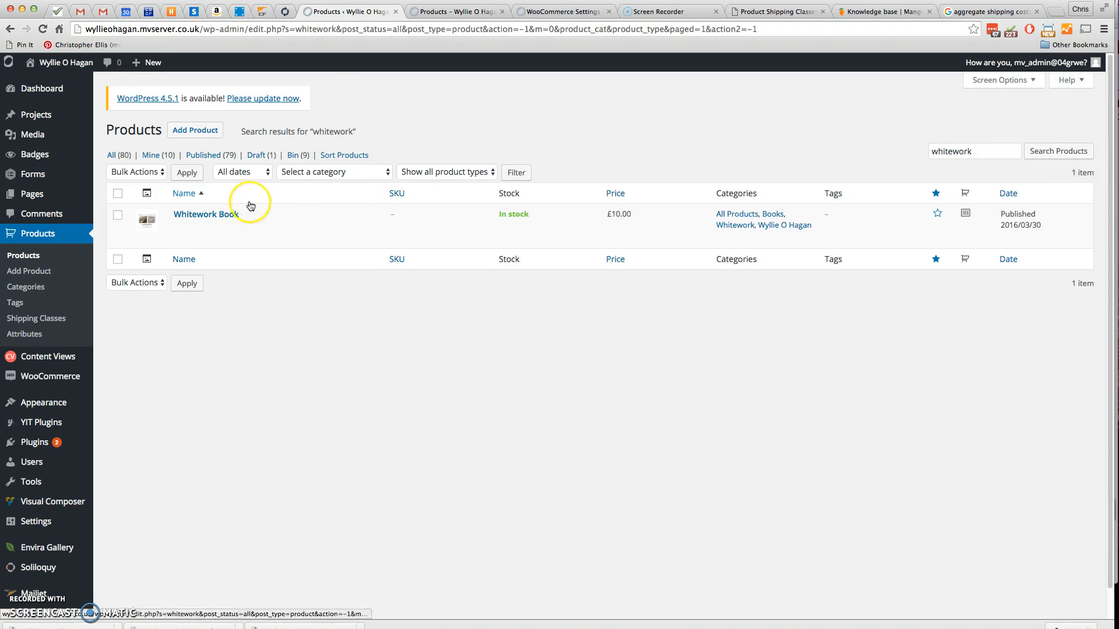
pyautogui.click(216, 217)
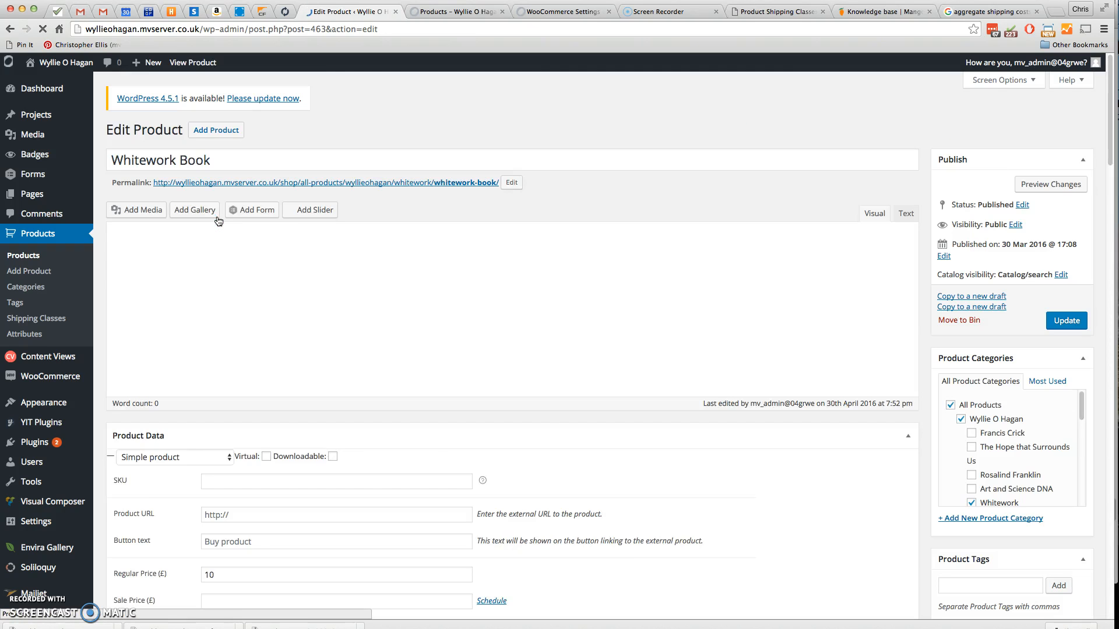
# Set the Whitework Book's shipping class to Book and update the product.
pyautogui.scroll(-5, 291, 281)
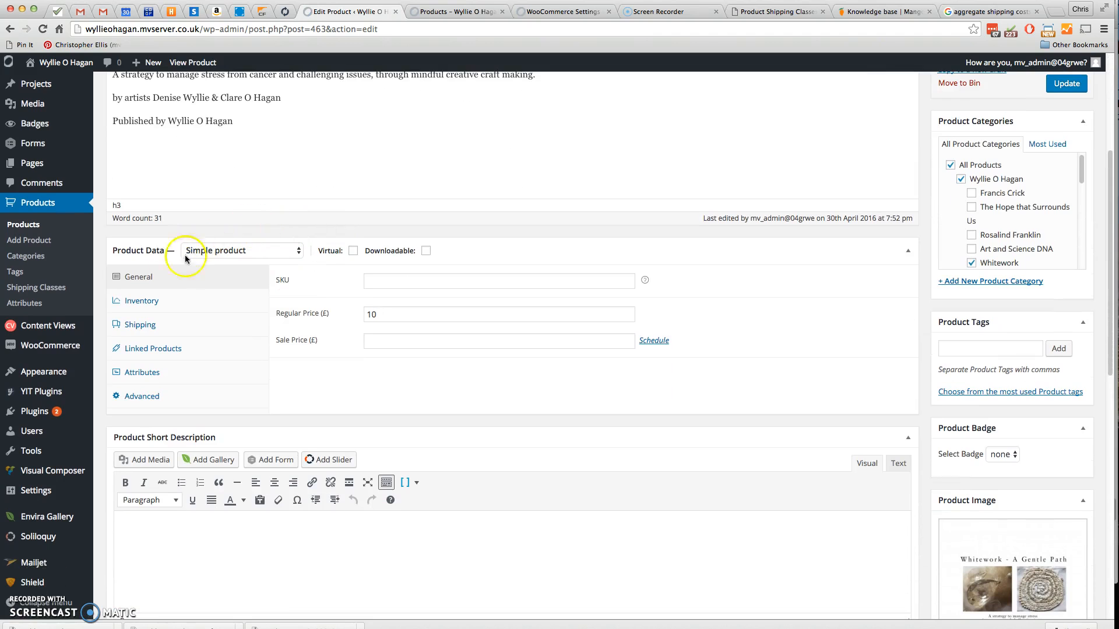
pyautogui.click(148, 328)
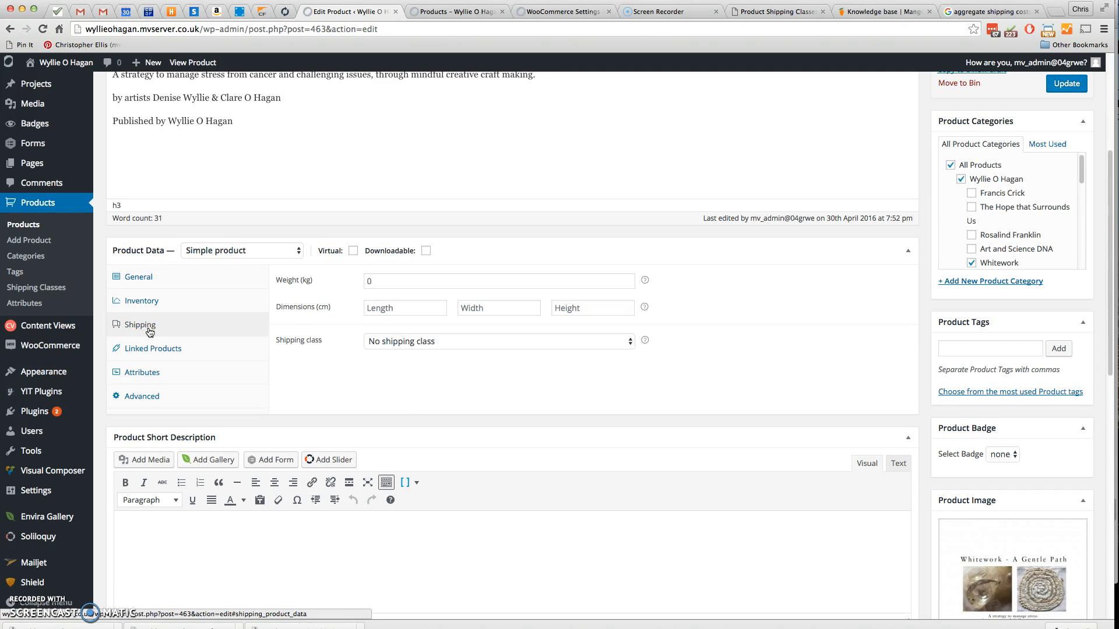
pyautogui.click(455, 342)
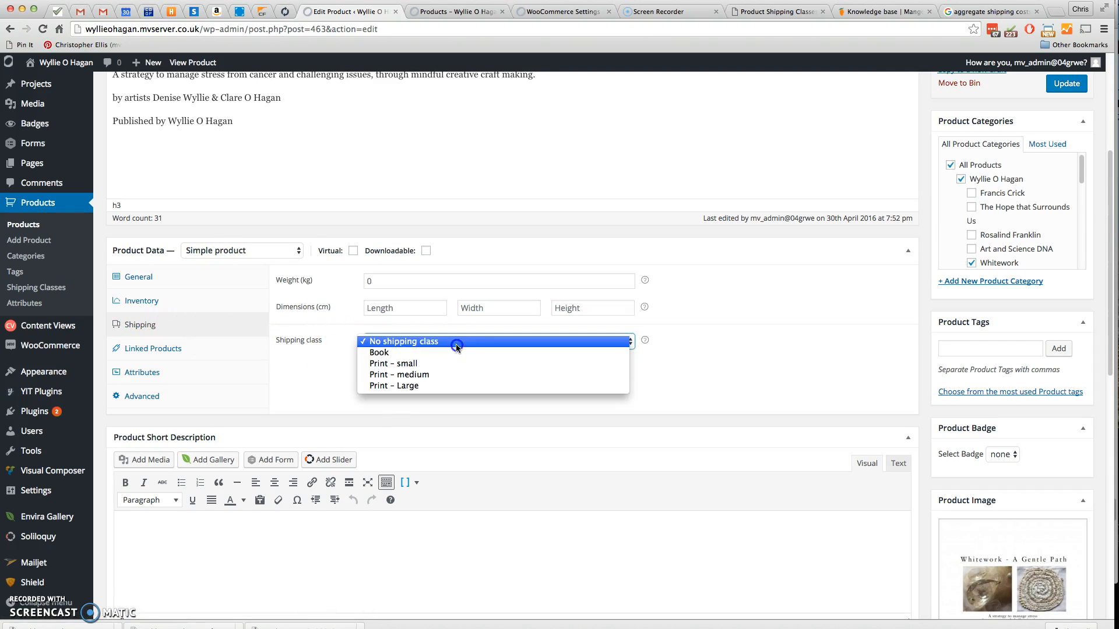
pyautogui.click(385, 353)
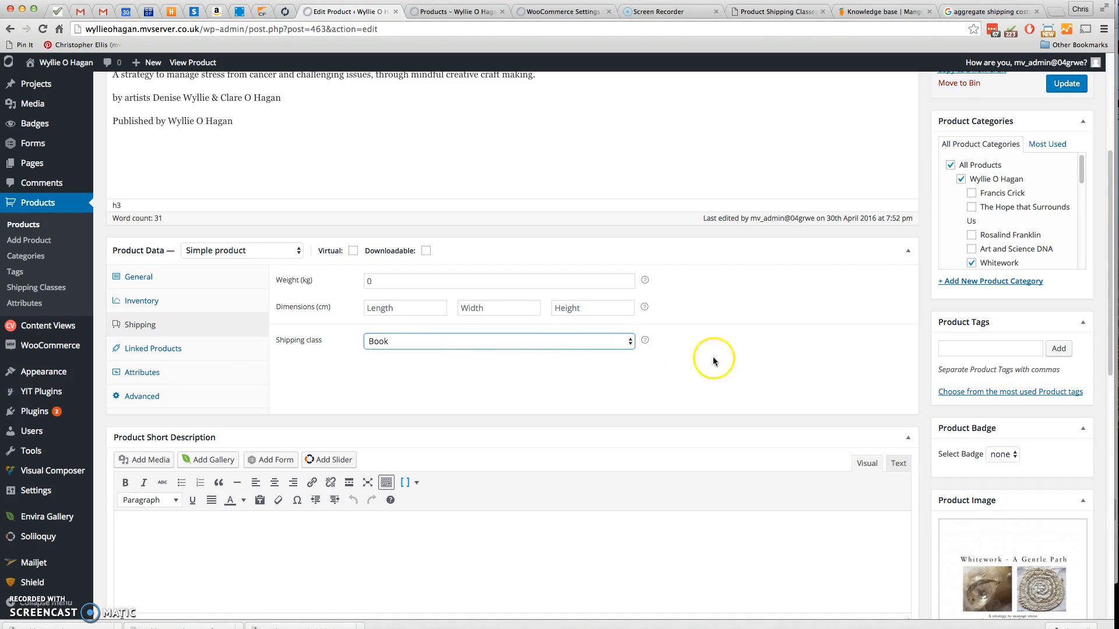
pyautogui.scroll(5, 769, 365)
pyautogui.click(1058, 324)
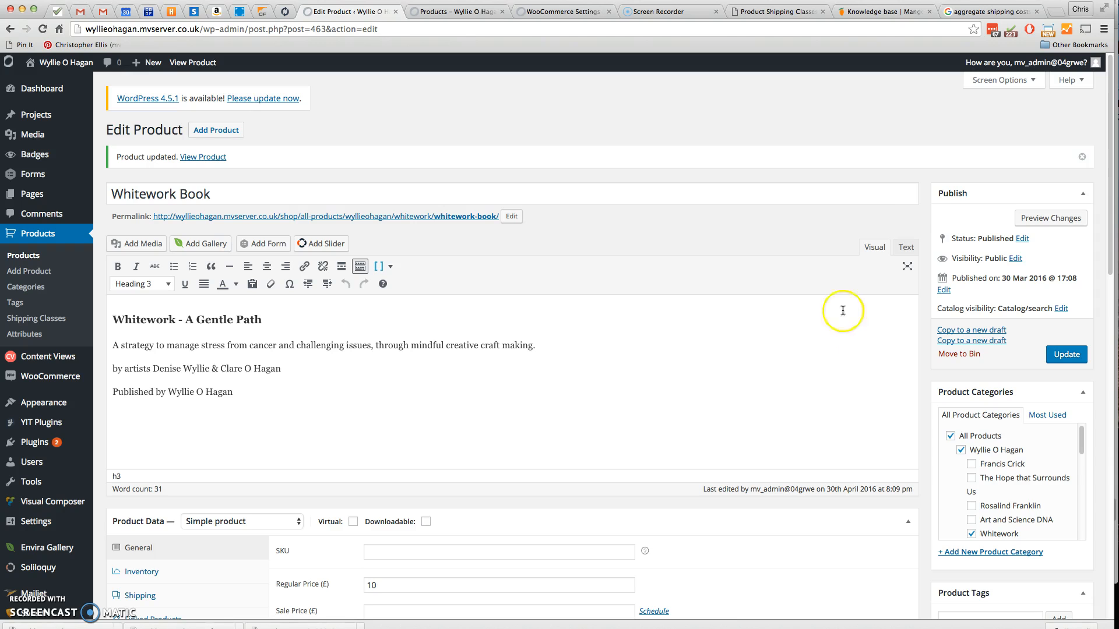
# Open the Whitework Book's shop page from the storefront home page banner and add one copy to the basket.
pyautogui.click(446, 14)
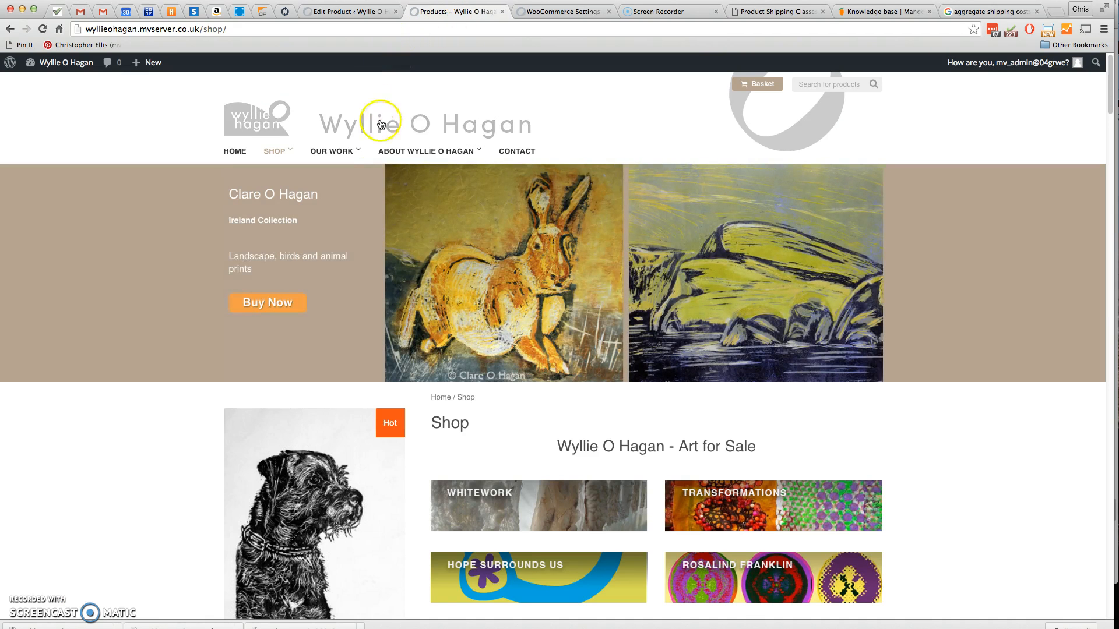
pyautogui.click(235, 150)
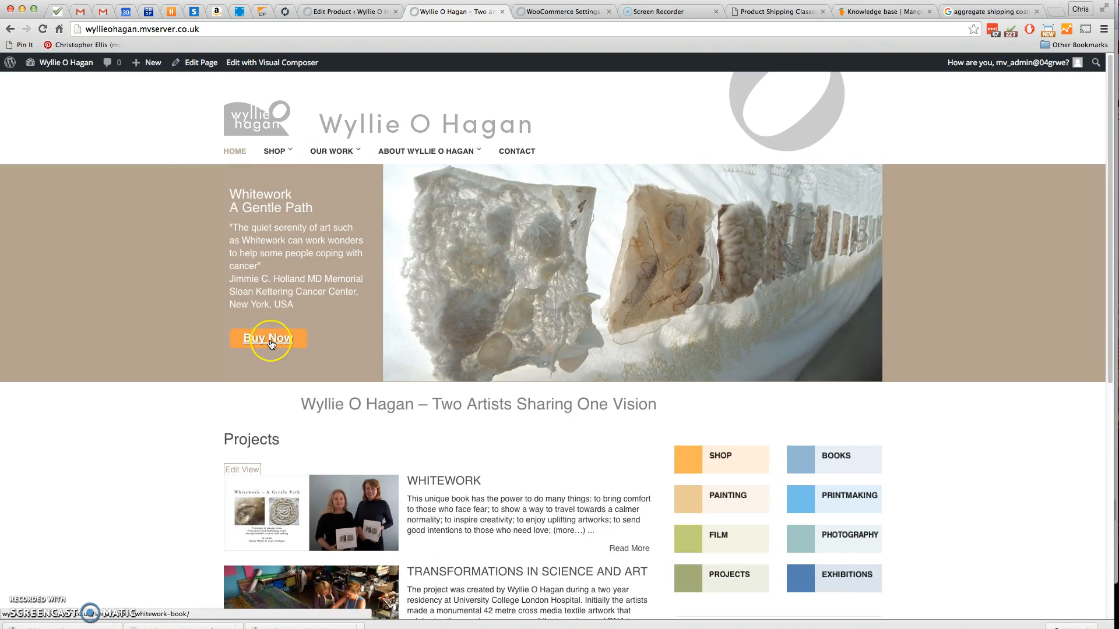
pyautogui.click(270, 341)
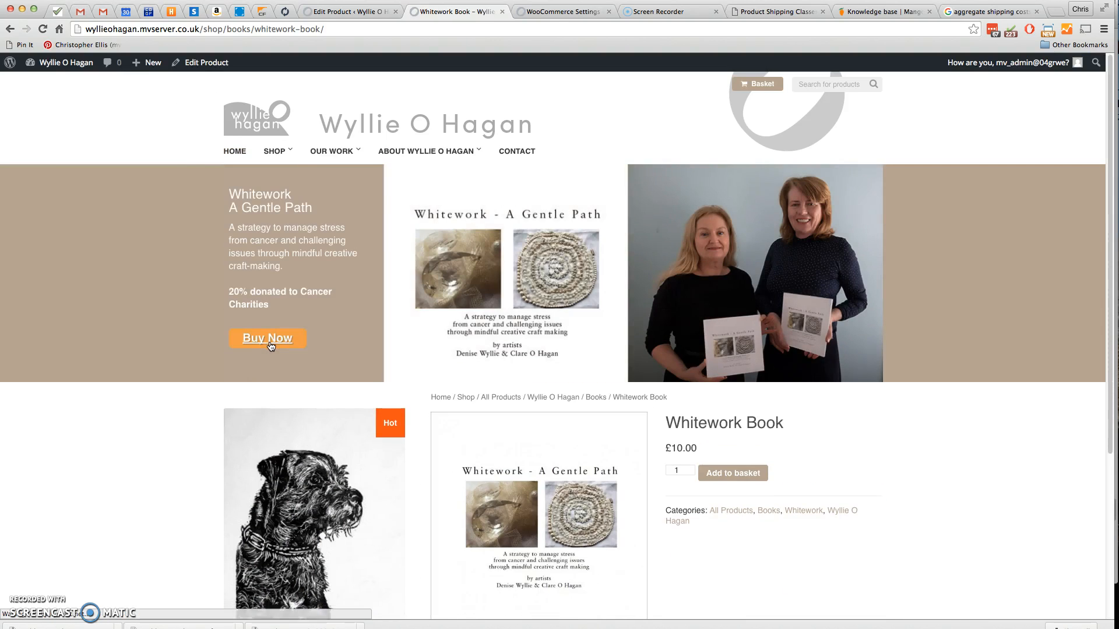
pyautogui.click(278, 336)
pyautogui.click(729, 474)
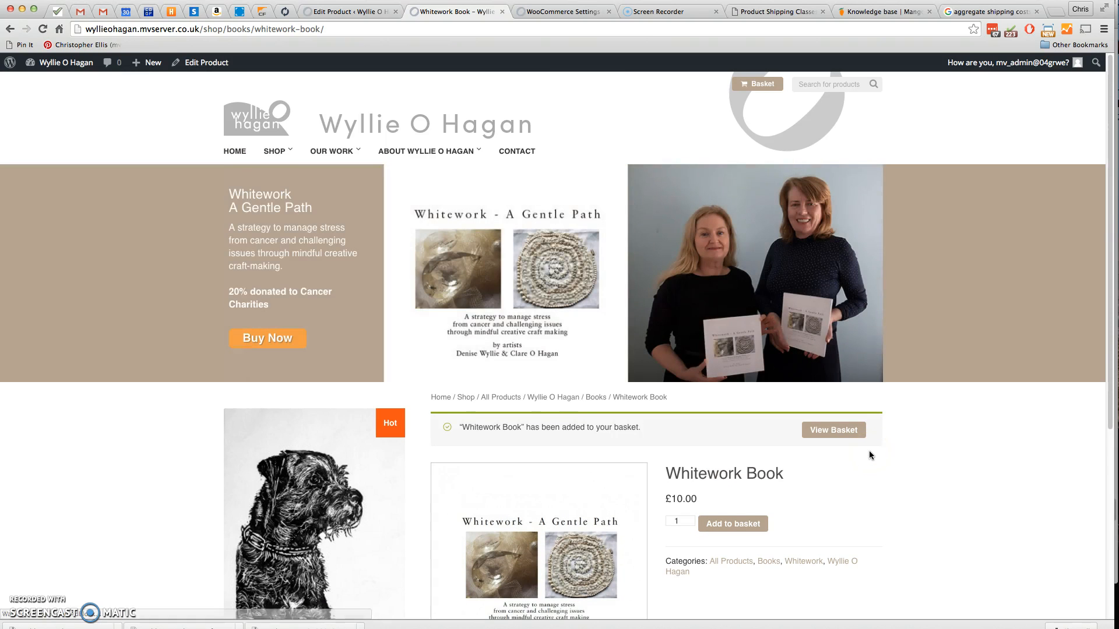
# View the basket, proceed to checkout and check the shipping charge in the order summary for the United Kingdom.
pyautogui.click(839, 431)
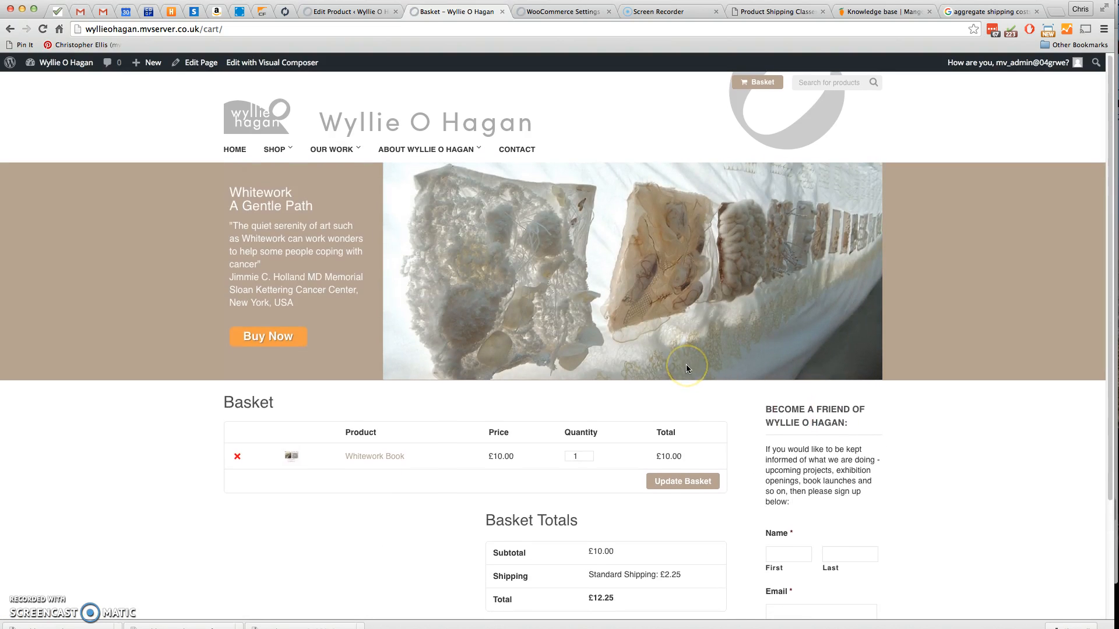
pyautogui.scroll(-2, 686, 365)
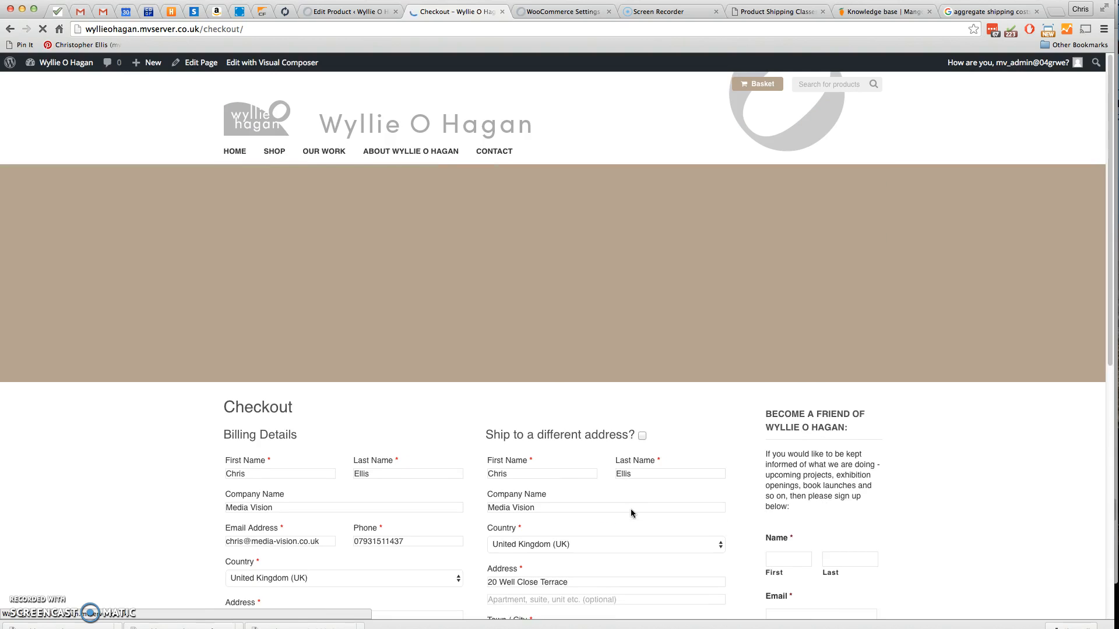
pyautogui.scroll(-10, 463, 390)
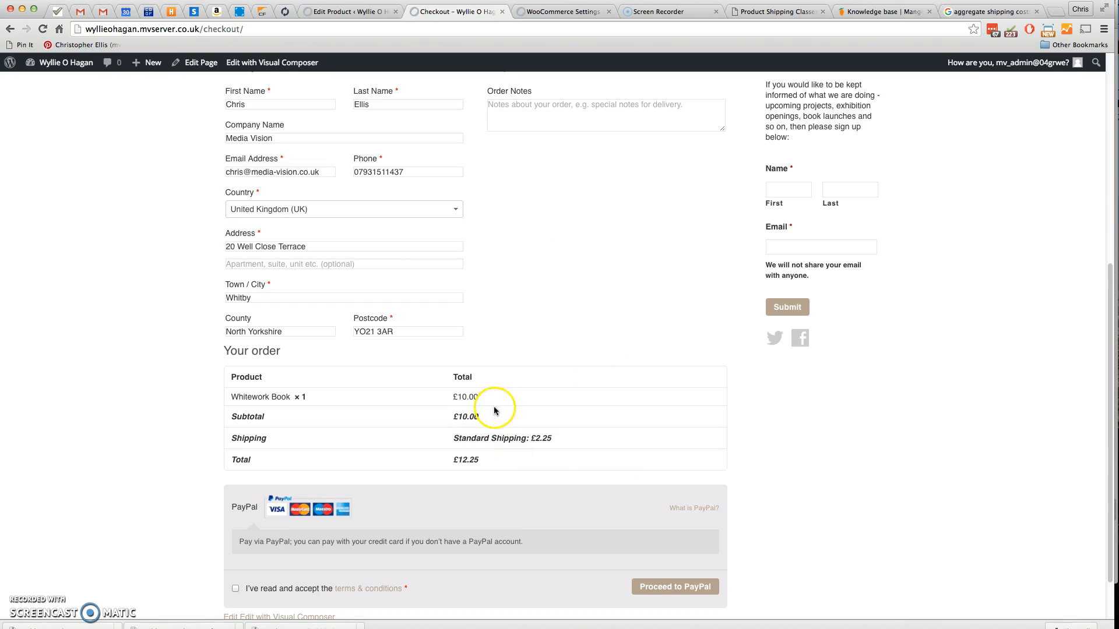
pyautogui.moveTo(552, 438); pyautogui.dragTo(467, 441)
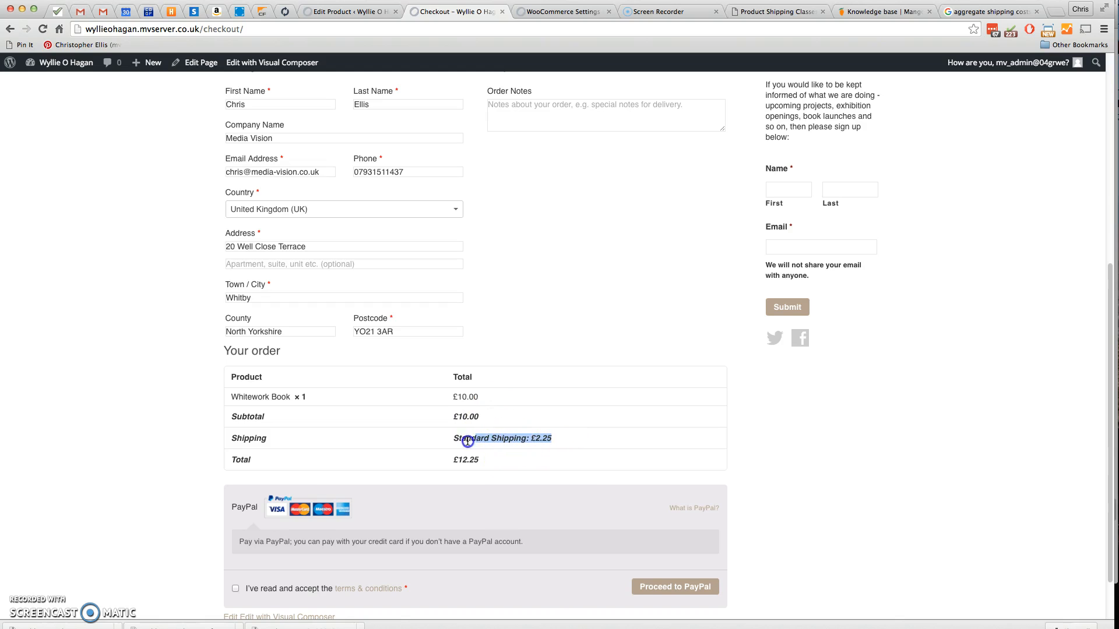
pyautogui.click(573, 439)
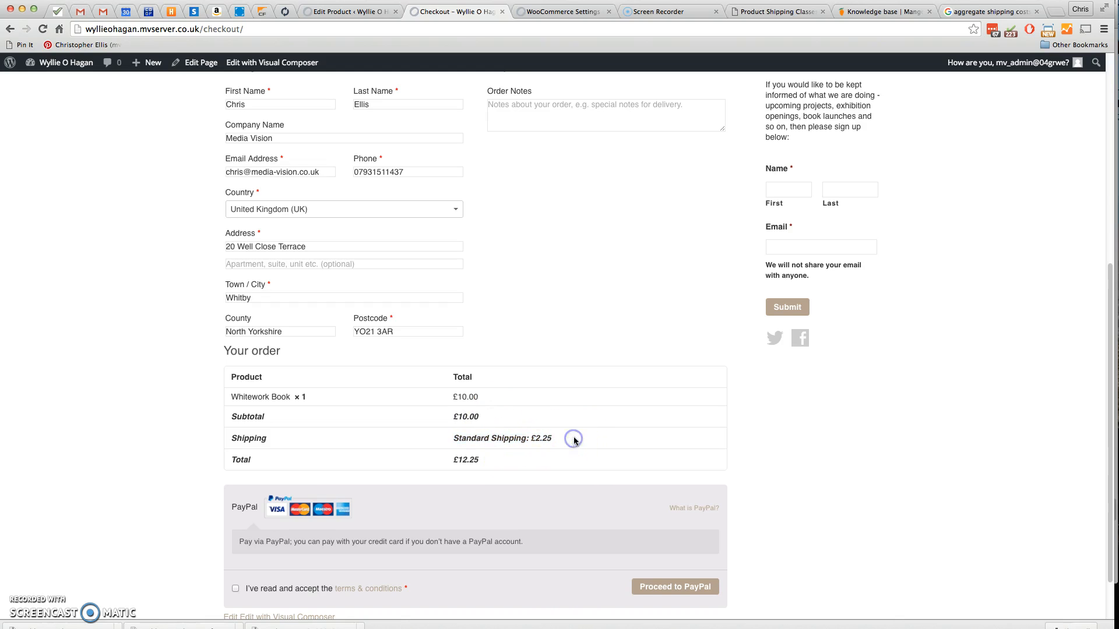
pyautogui.scroll(3, 575, 437)
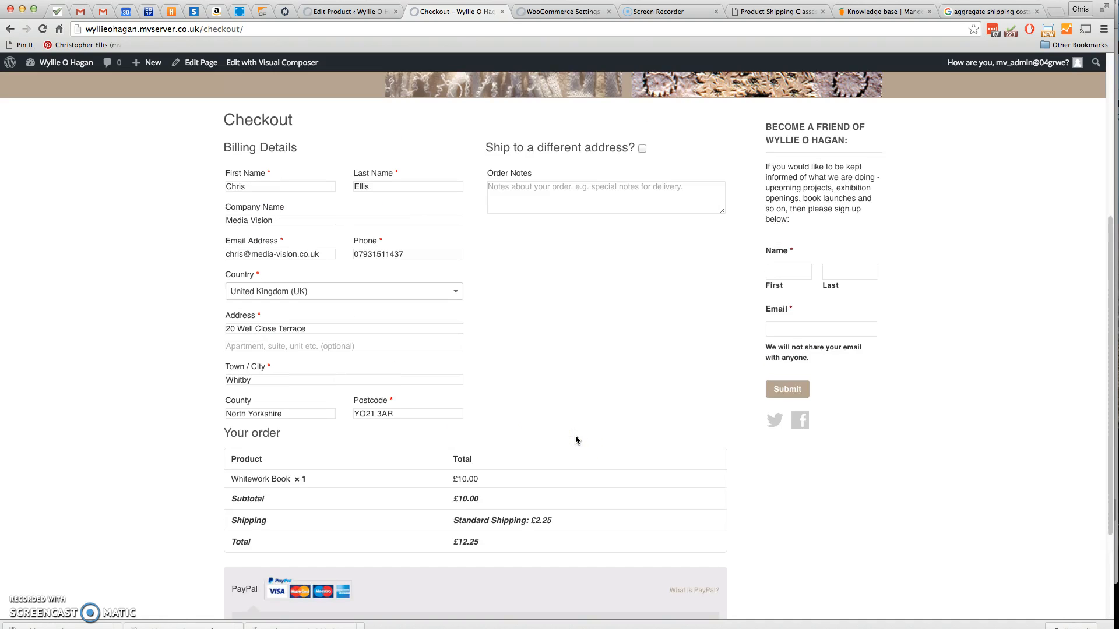
# Change the billing country to France and check the standard shipping charge in the order summary.
pyautogui.click(303, 294)
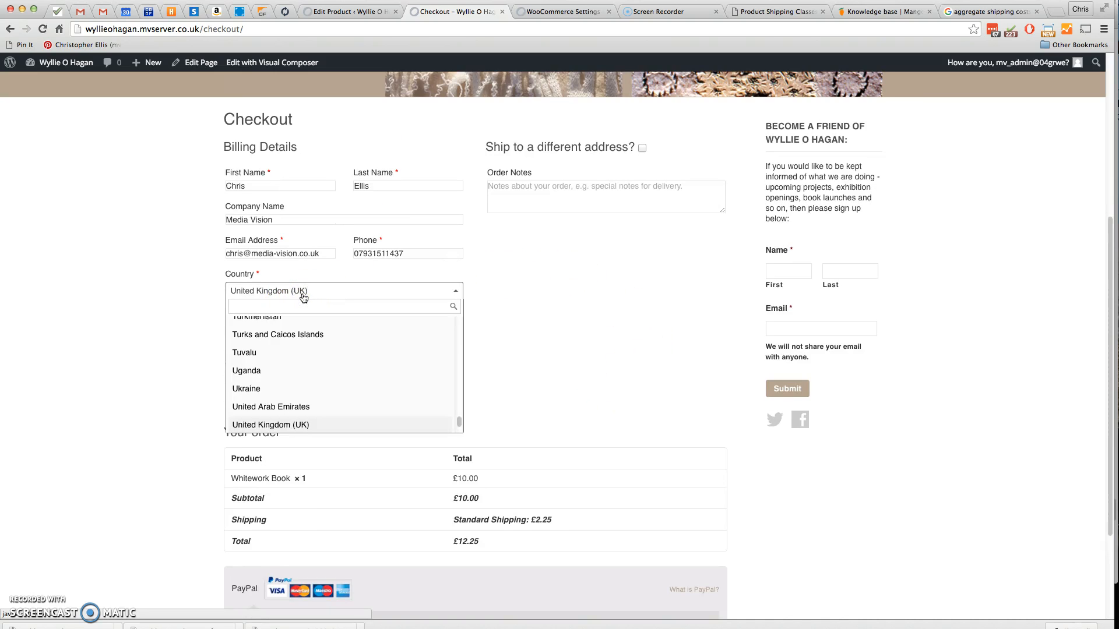
pyautogui.write('France')
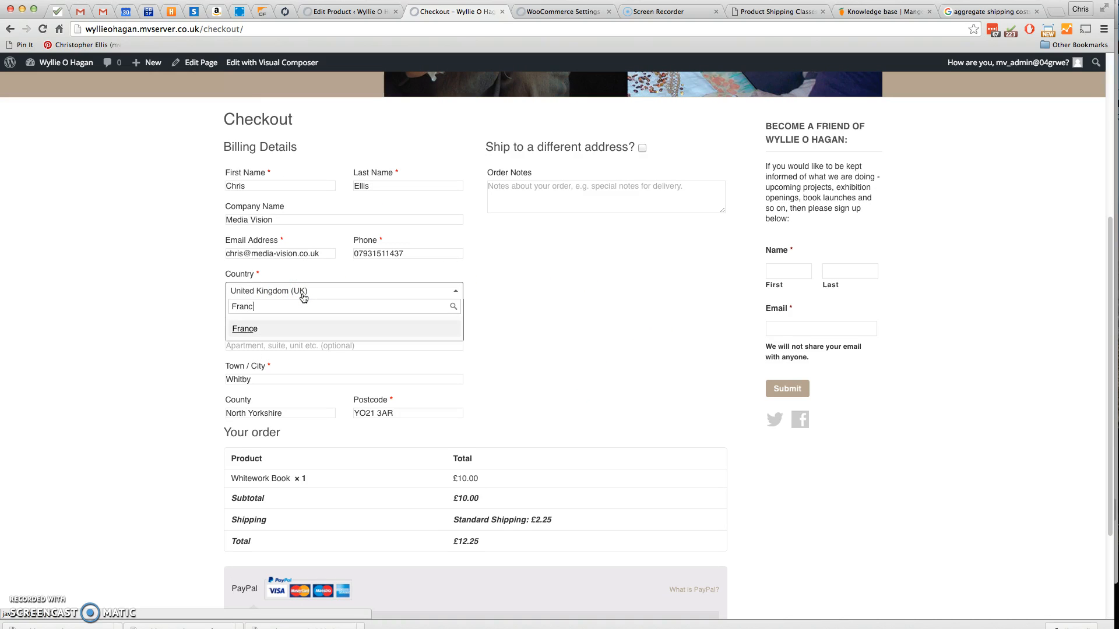
pyautogui.click(247, 329)
pyautogui.scroll(-2, 547, 315)
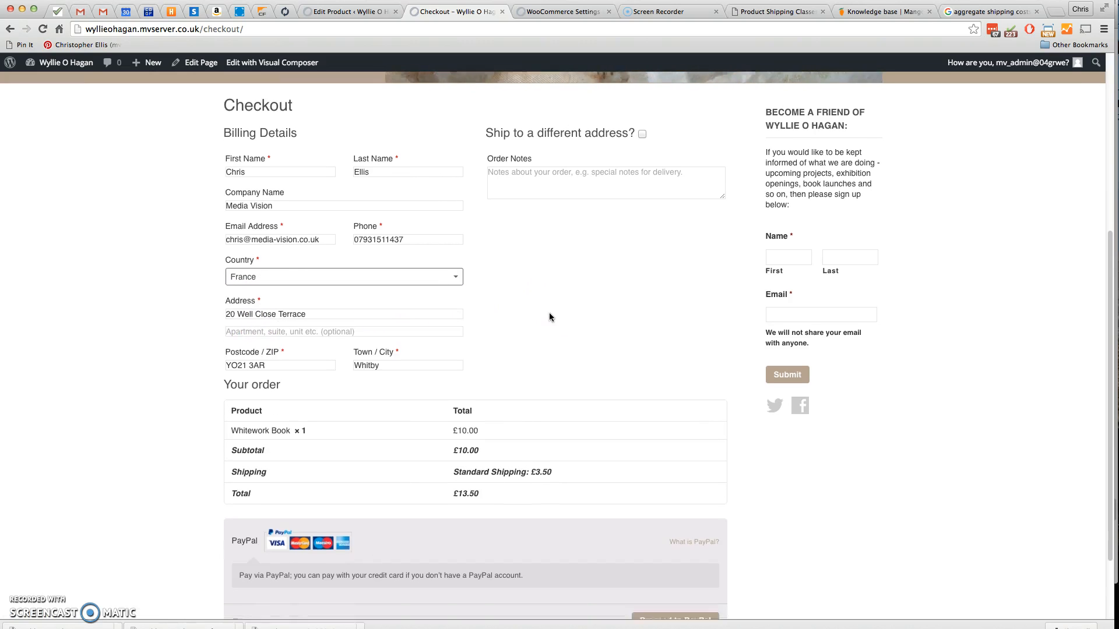
pyautogui.moveTo(568, 429); pyautogui.dragTo(455, 427)
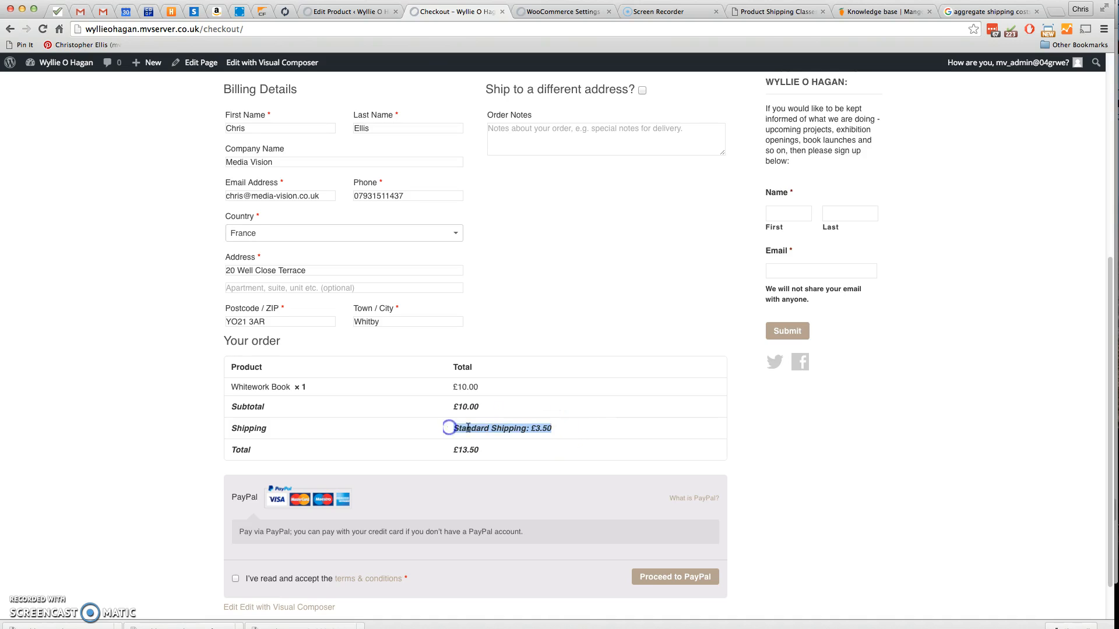
# Change the billing country to United States (US) and check the standard shipping charge in the order summary.
pyautogui.click(574, 437)
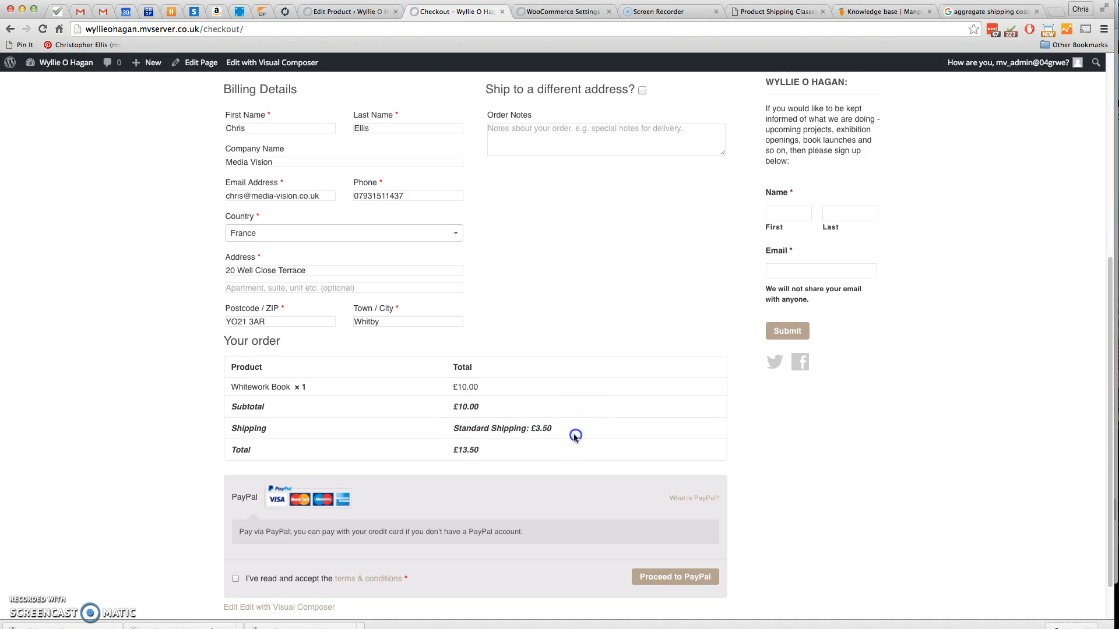
pyautogui.click(374, 238)
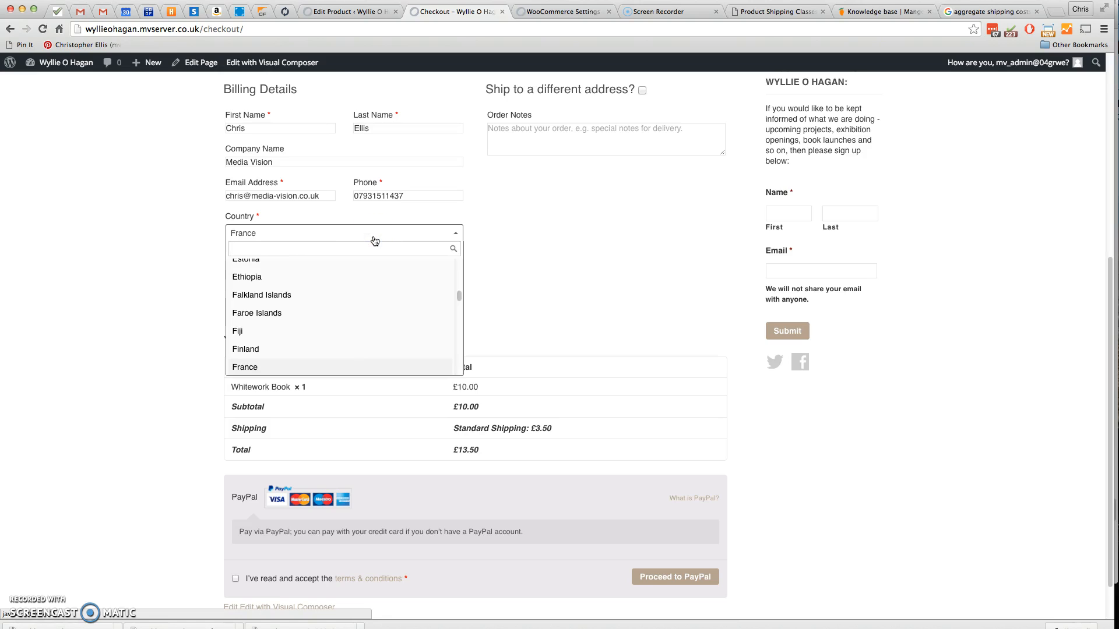
pyautogui.write('United')
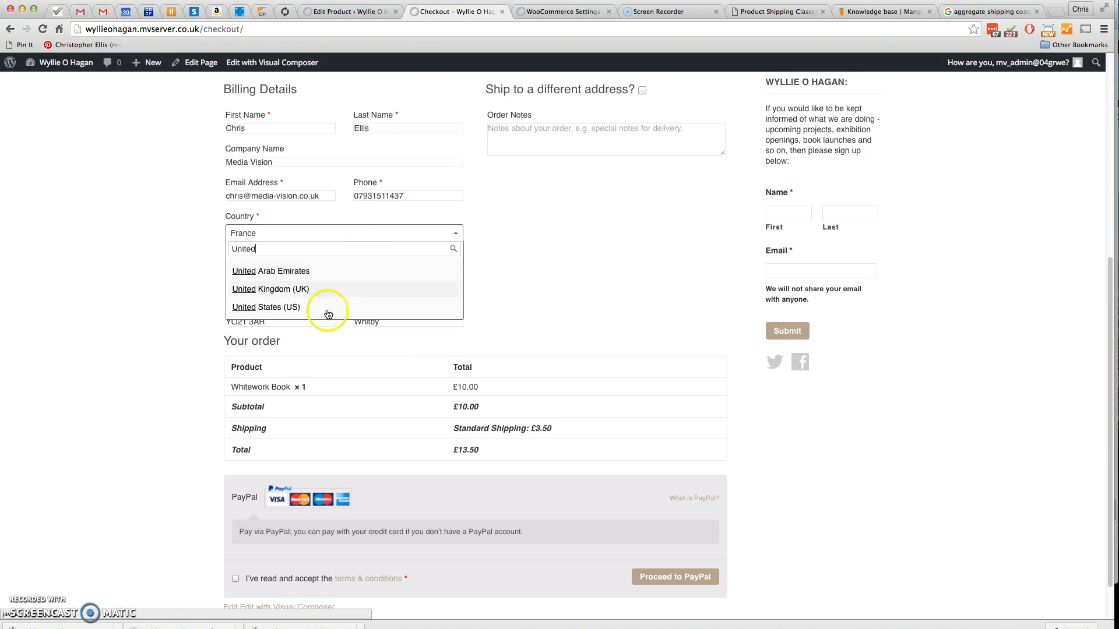
pyautogui.click(285, 307)
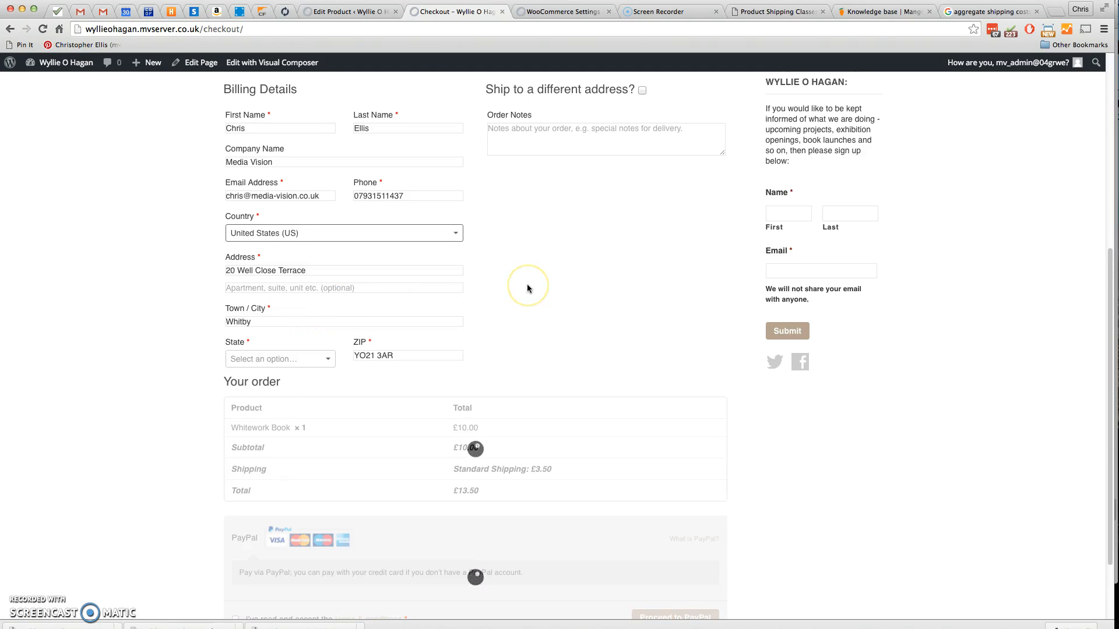
pyautogui.moveTo(554, 469); pyautogui.dragTo(454, 470)
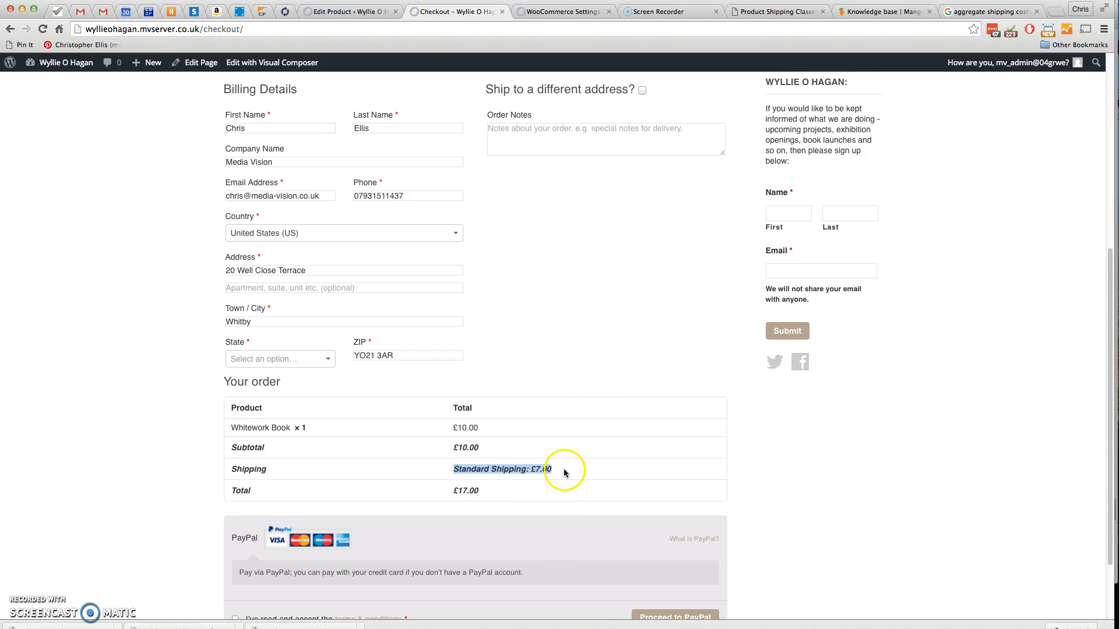
pyautogui.scroll(-1, 561, 469)
pyautogui.scroll(6, 562, 467)
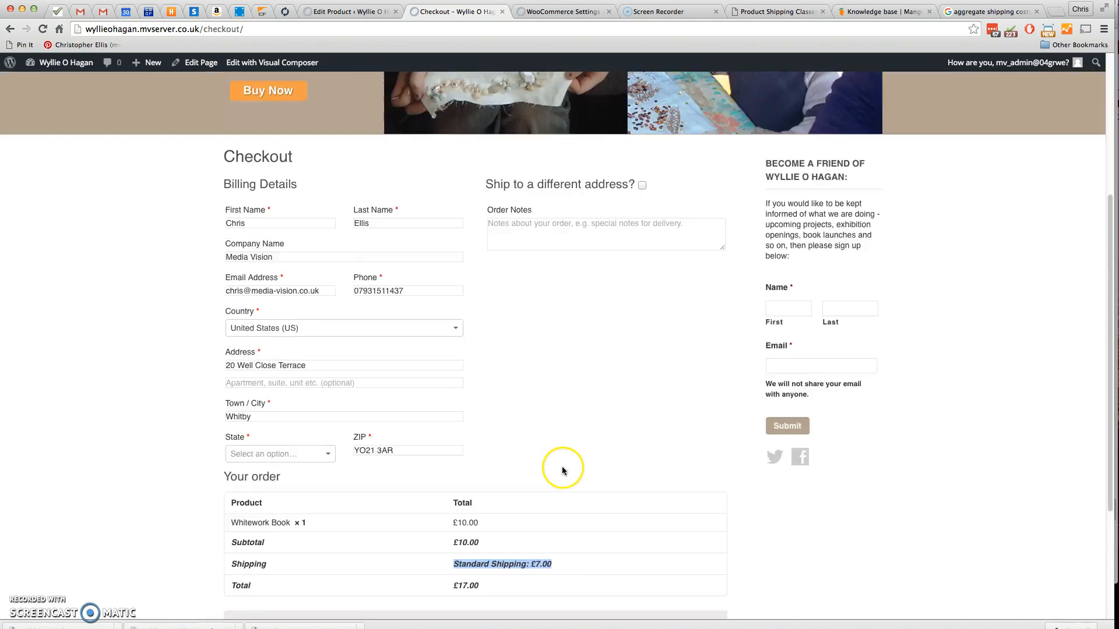
pyautogui.scroll(-2, 449, 407)
pyautogui.scroll(-5, 491, 446)
# Open the shop's All Products category and add one A Vision of Rosalind 1 print to the basket.
pyautogui.scroll(7, 492, 443)
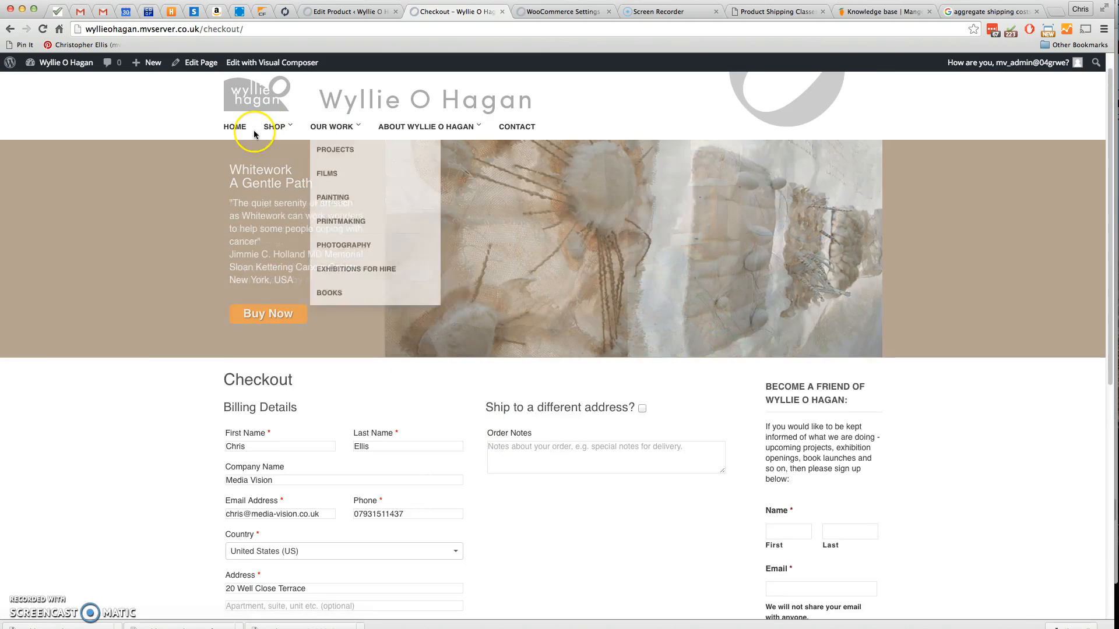
pyautogui.moveTo(274, 127)
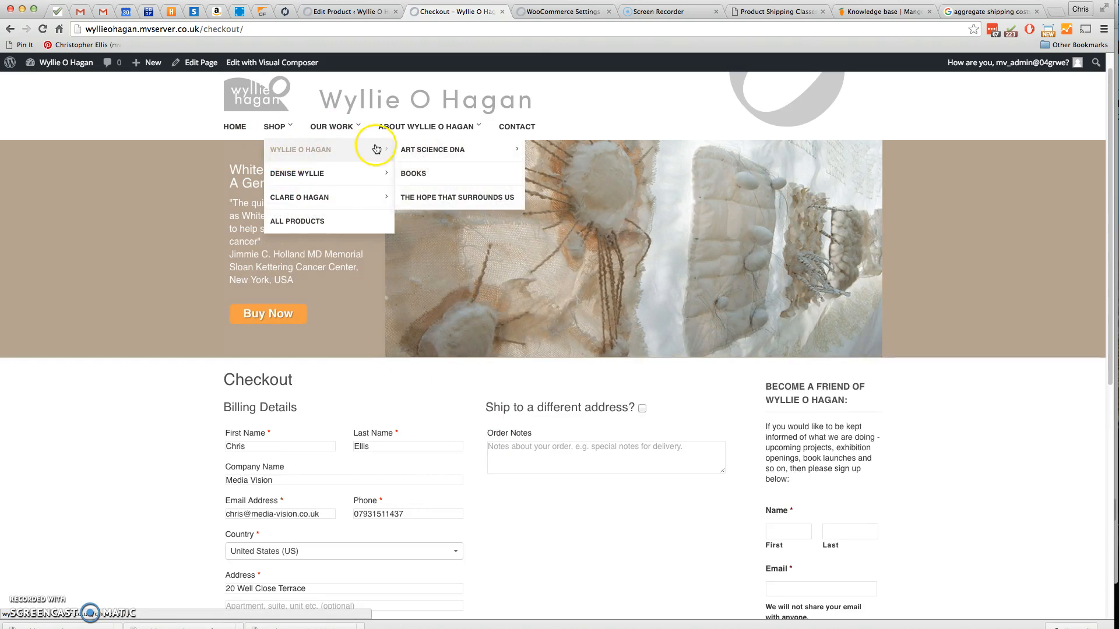
pyautogui.click(335, 224)
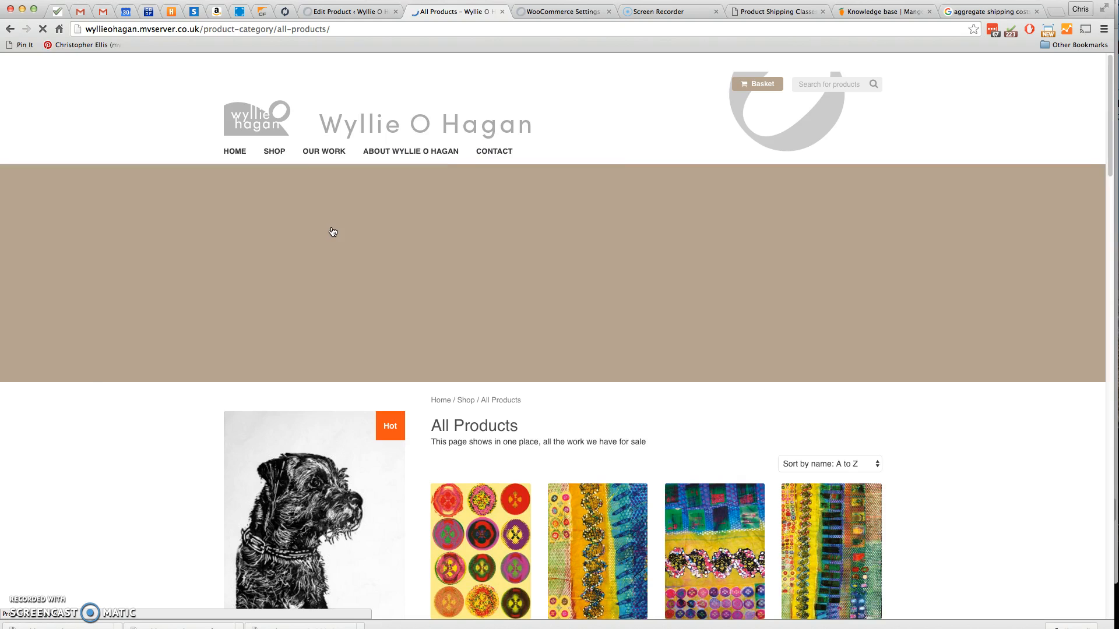
pyautogui.scroll(-10, 319, 281)
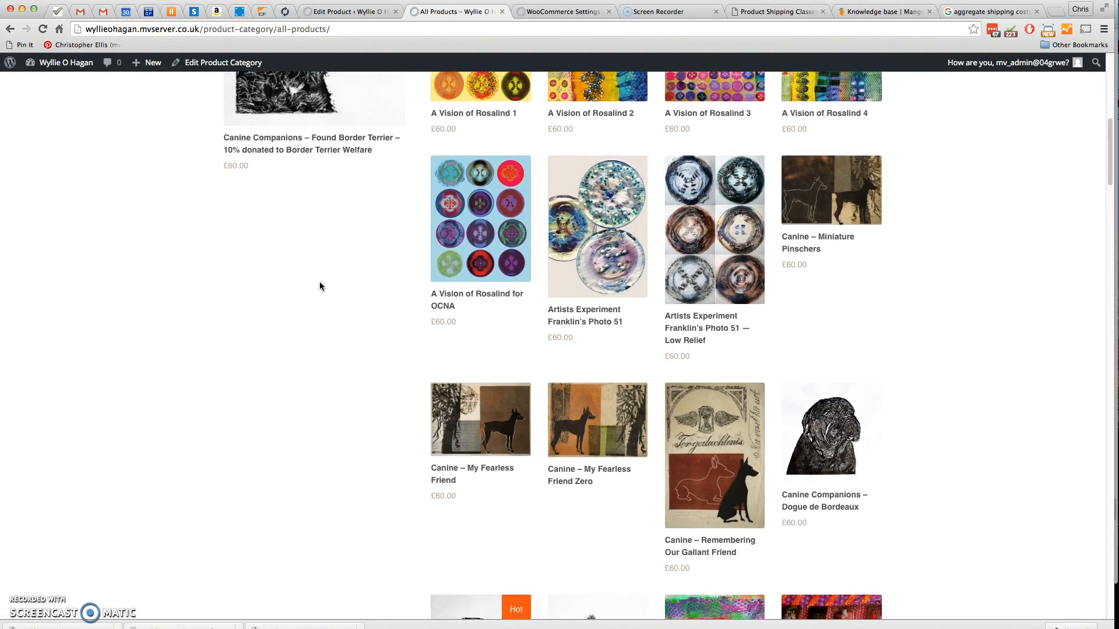
pyautogui.scroll(-3, 319, 286)
pyautogui.scroll(5, 319, 285)
pyautogui.scroll(1, 417, 247)
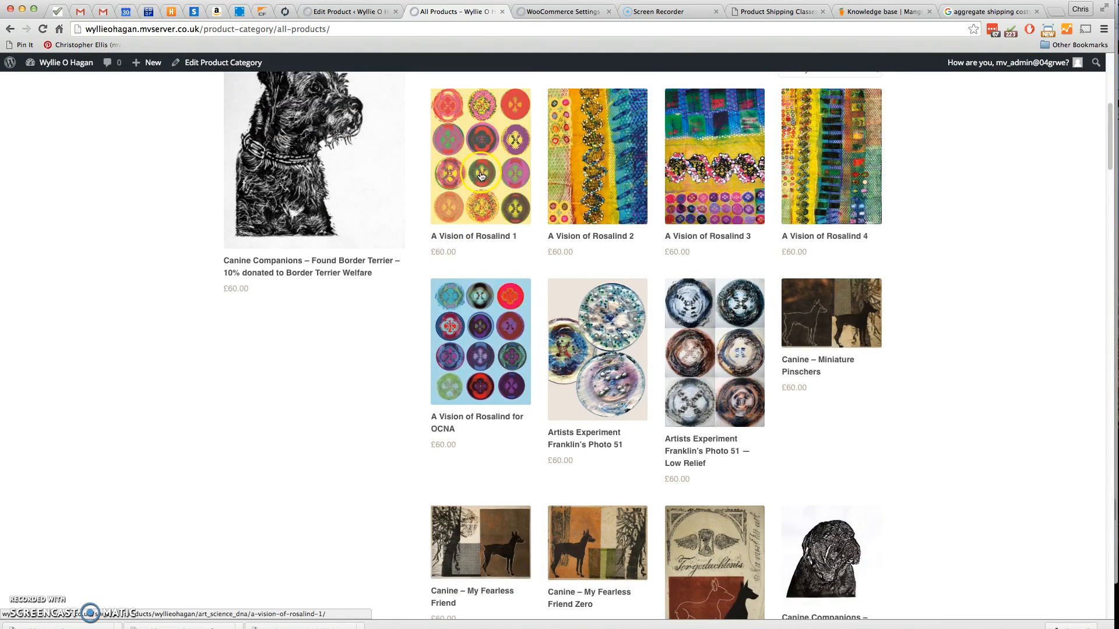
pyautogui.click(480, 175)
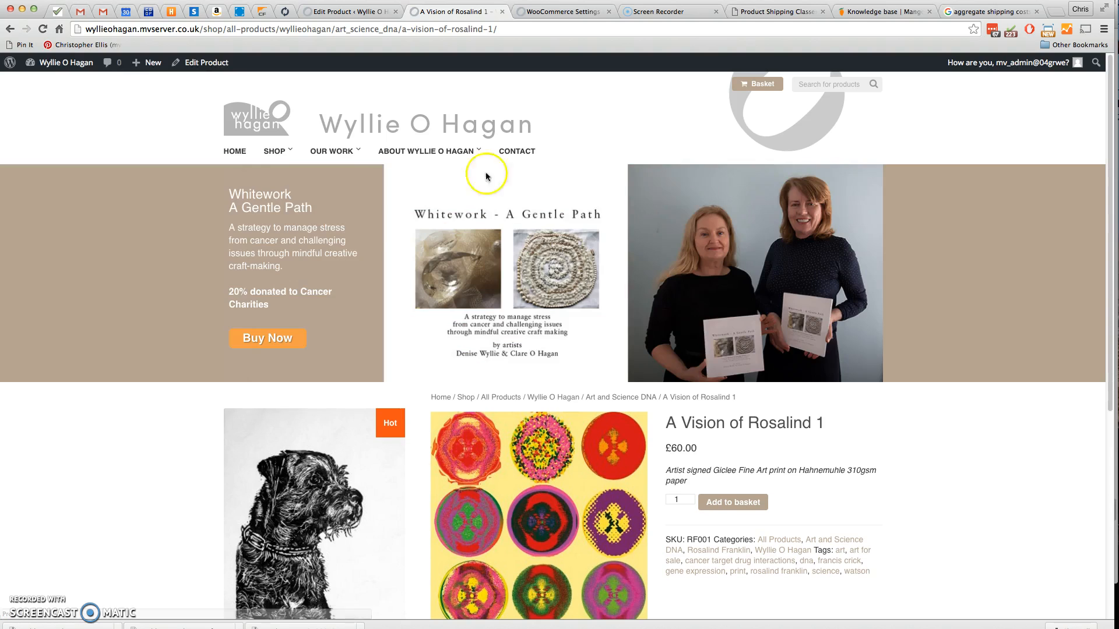
pyautogui.scroll(-3, 692, 247)
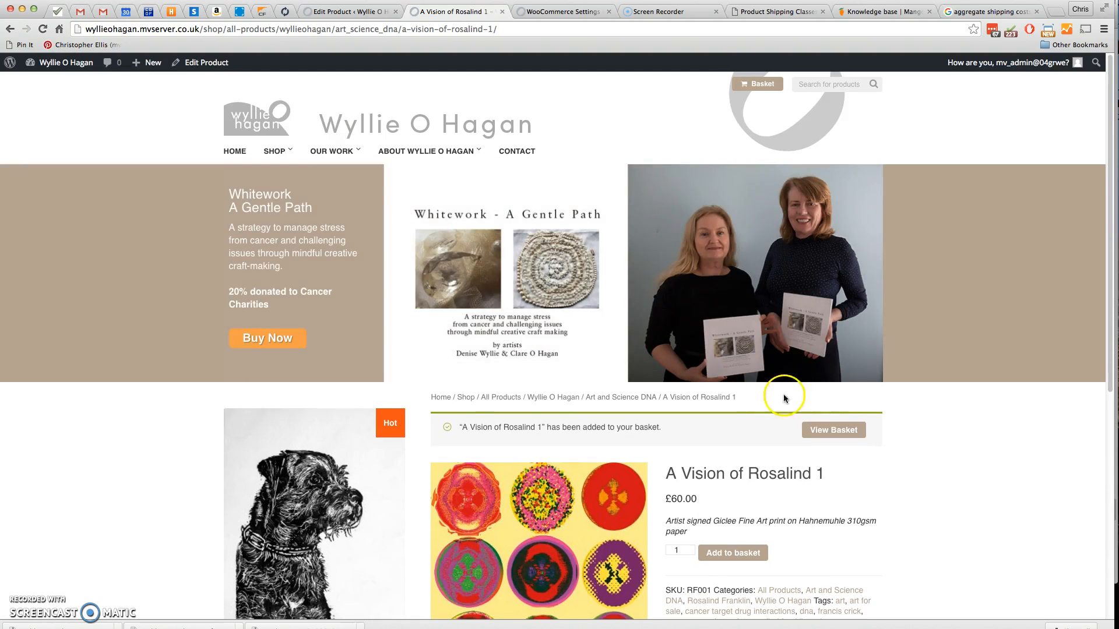
# View the basket and check the shipping charge for the book and print together.
pyautogui.click(847, 430)
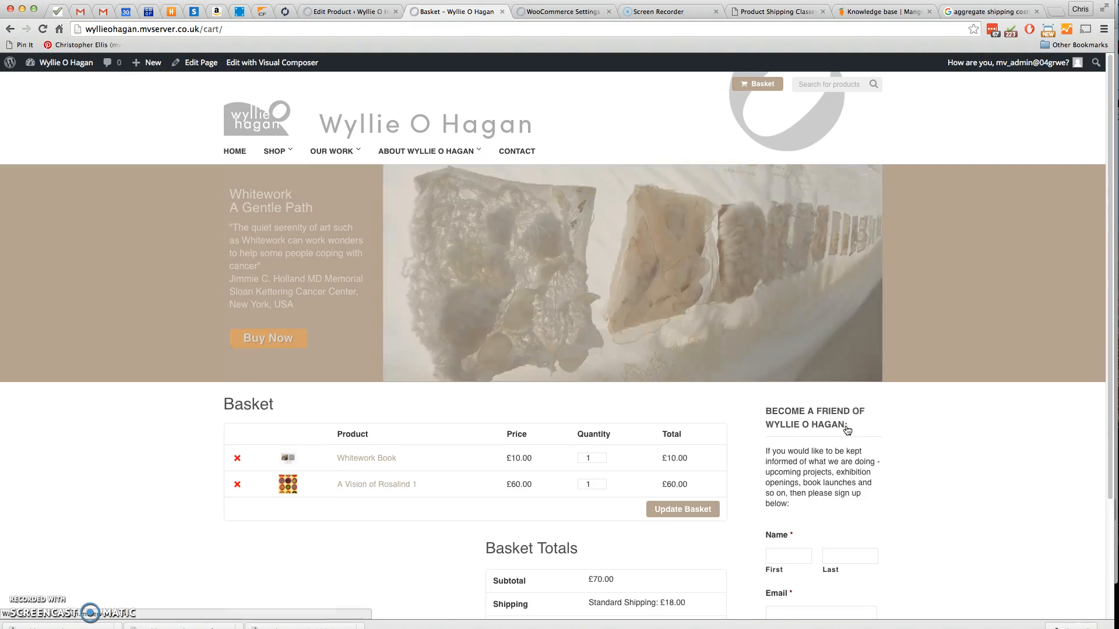
pyautogui.scroll(-1, 516, 381)
pyautogui.scroll(-5, 517, 382)
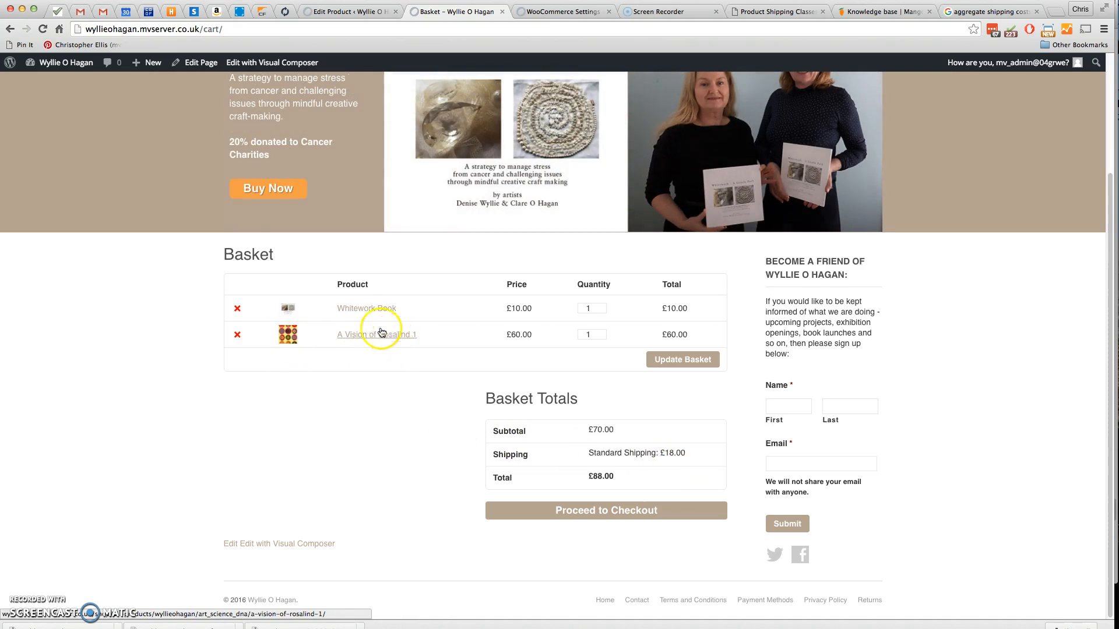
# Proceed to checkout and check the combined standard shipping charge for the United Kingdom in the order summary.
pyautogui.click(620, 515)
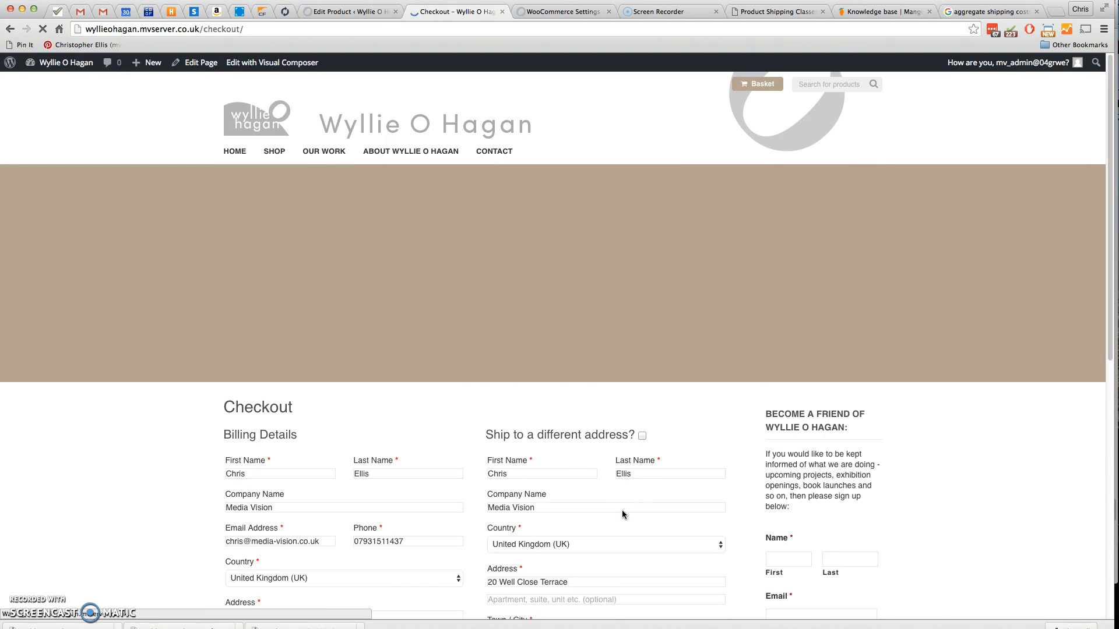
pyautogui.scroll(-3, 425, 463)
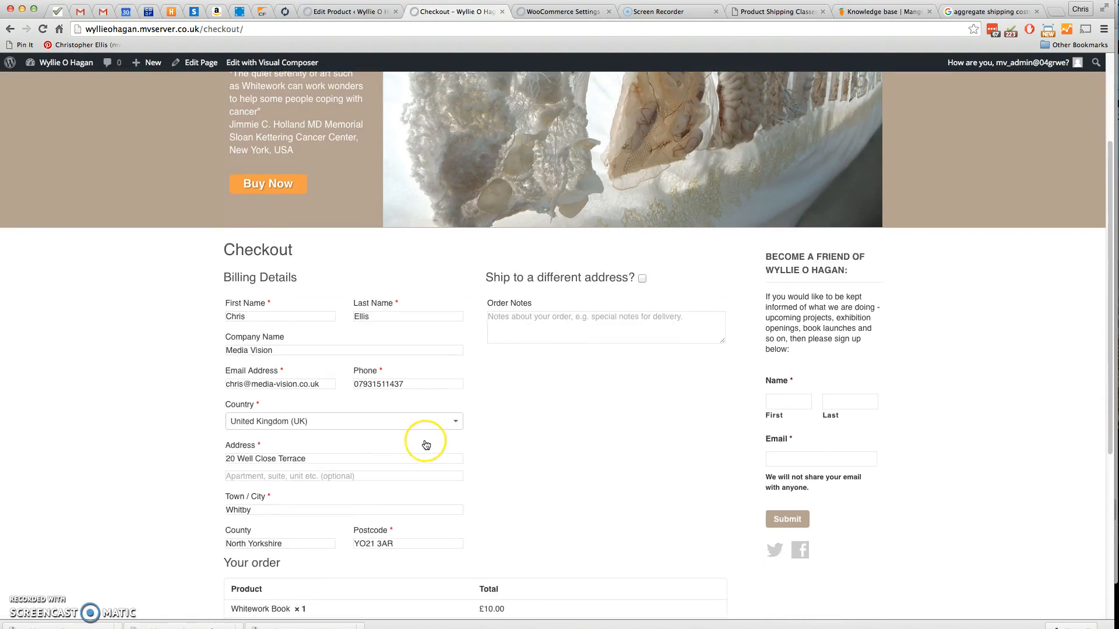
pyautogui.scroll(-3, 426, 444)
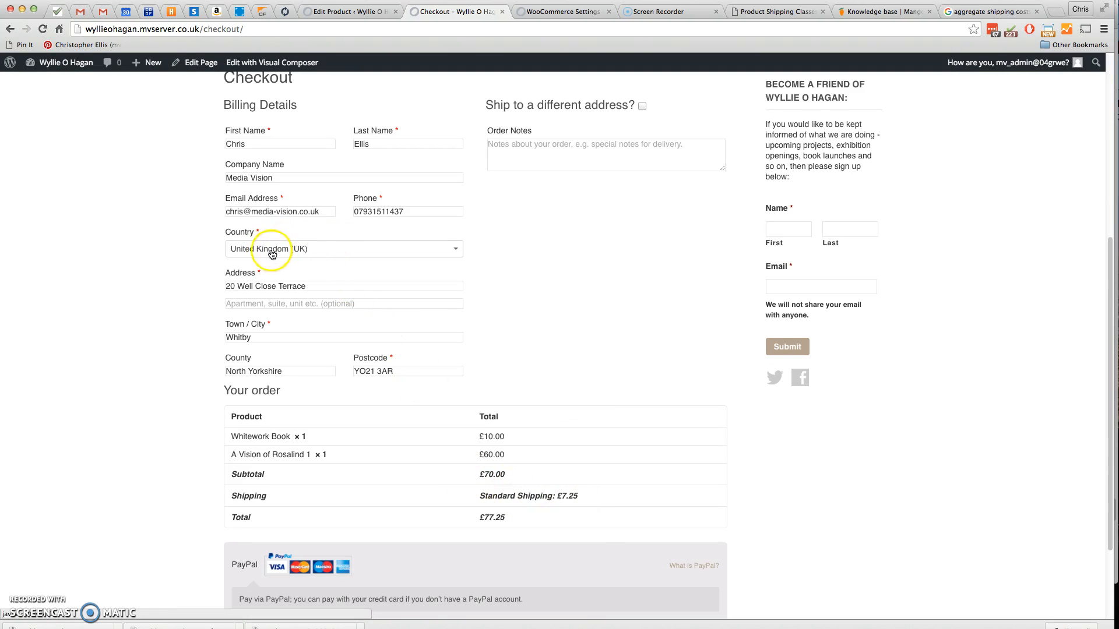
pyautogui.click(565, 496)
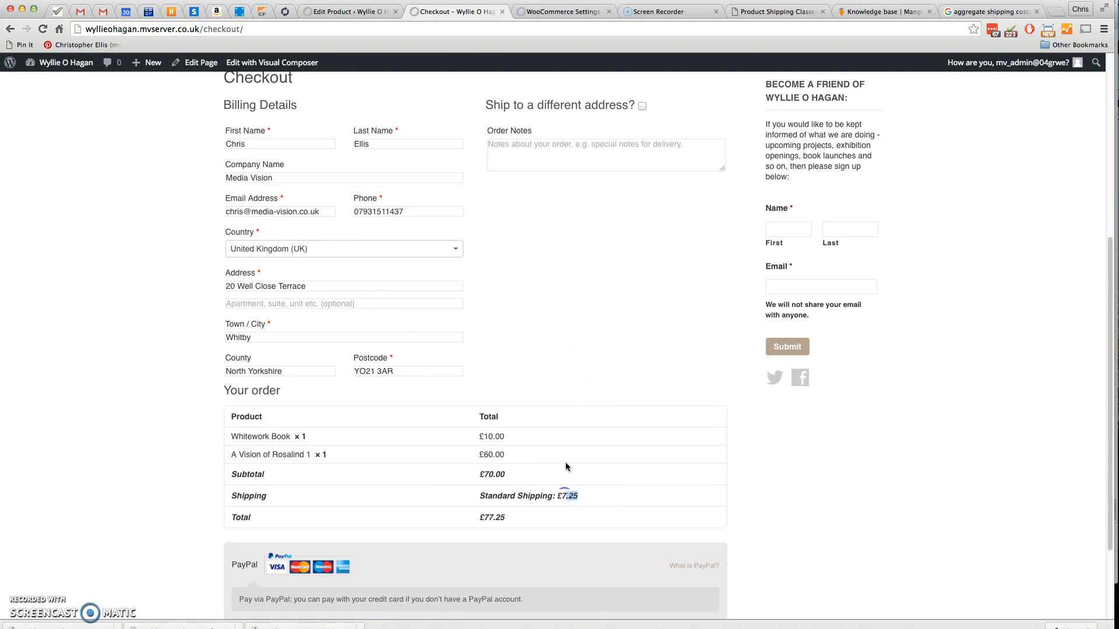
# Change the billing country to Germany and check the standard shipping charge for the two-item order.
pyautogui.click(325, 250)
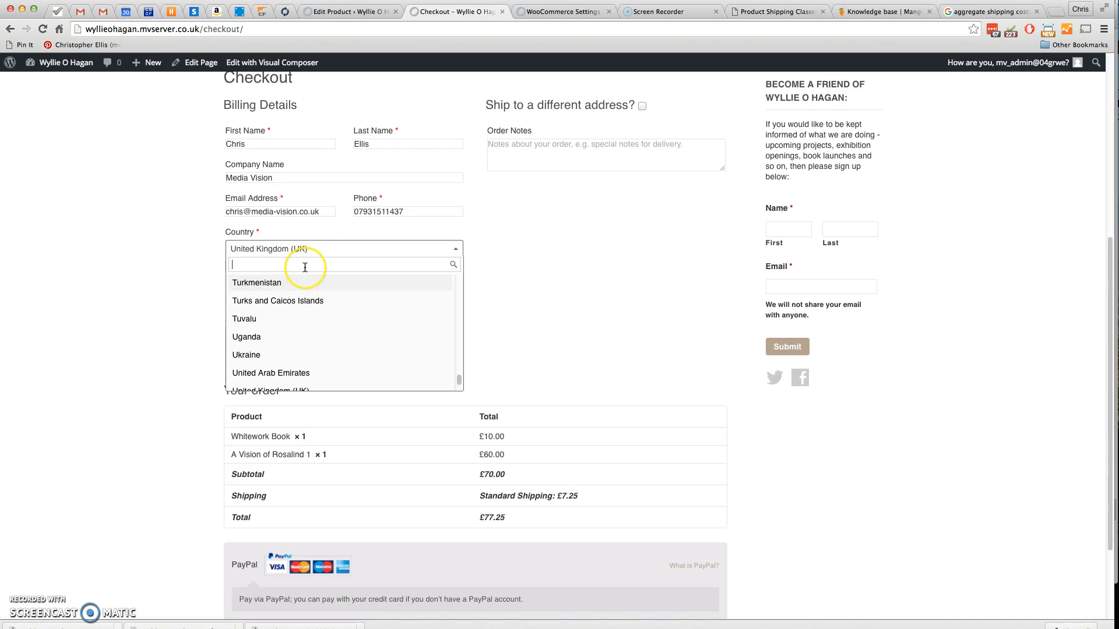
pyautogui.write('Ger')
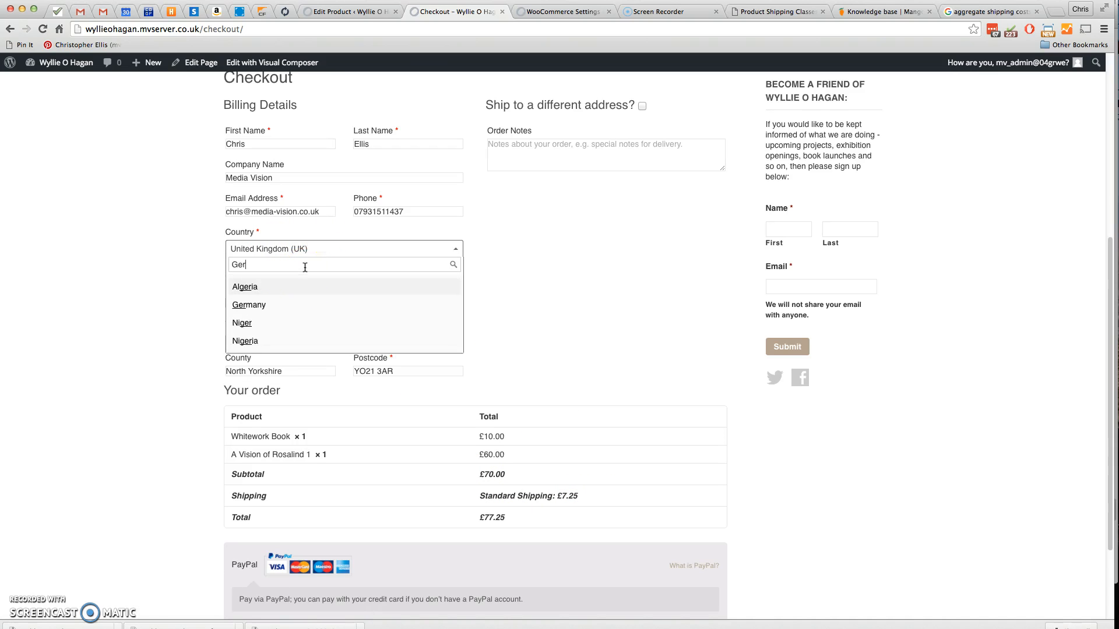
pyautogui.write('many')
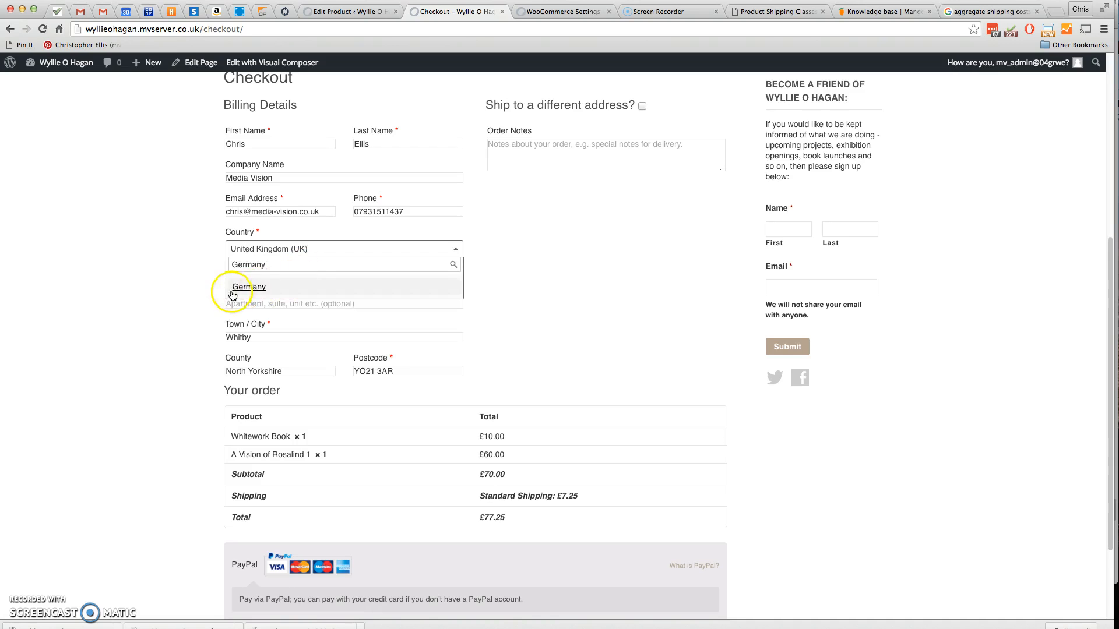
pyautogui.click(247, 286)
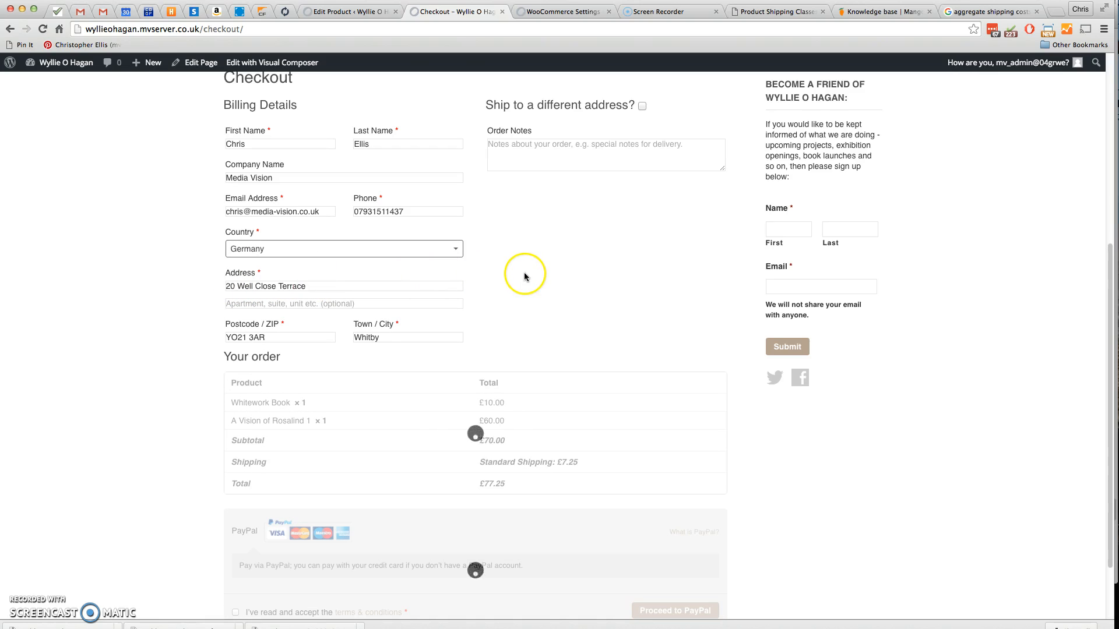
pyautogui.moveTo(578, 462); pyautogui.dragTo(467, 460)
pyautogui.scroll(-2, 578, 397)
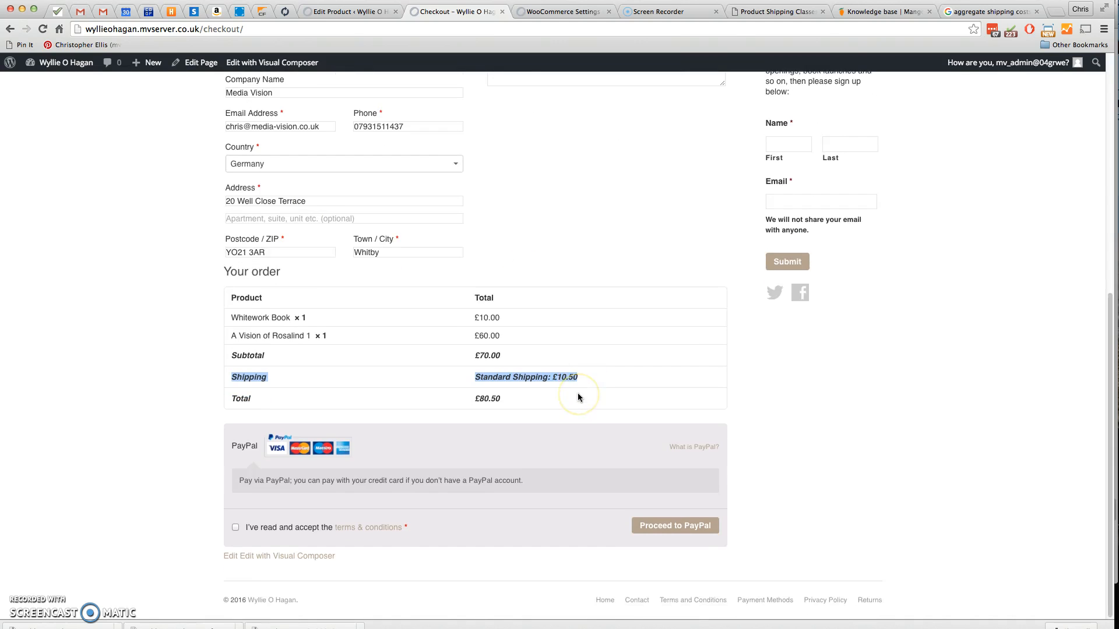
pyautogui.scroll(5, 578, 393)
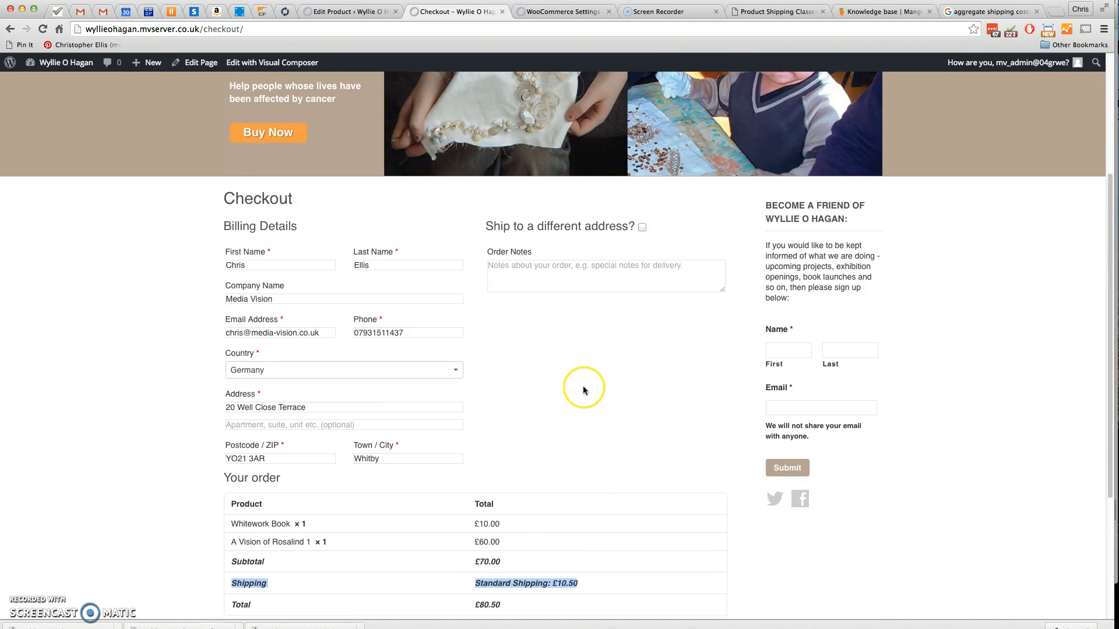
pyautogui.scroll(-4, 581, 387)
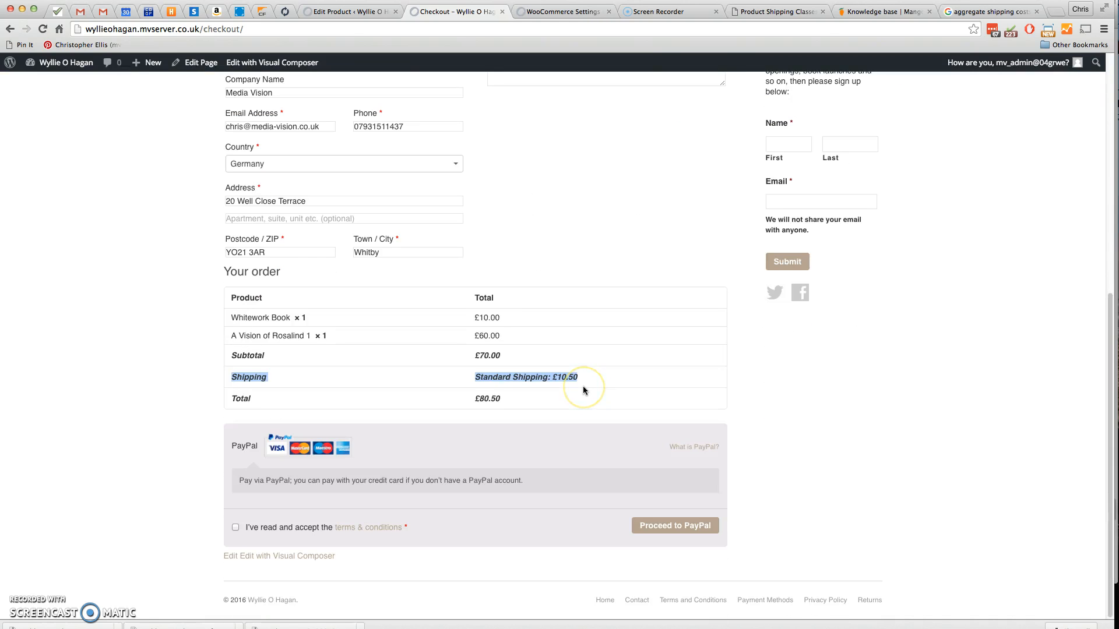
# Change the billing country to Turkmenistan and check the shipping row in the order summary.
pyautogui.click(309, 166)
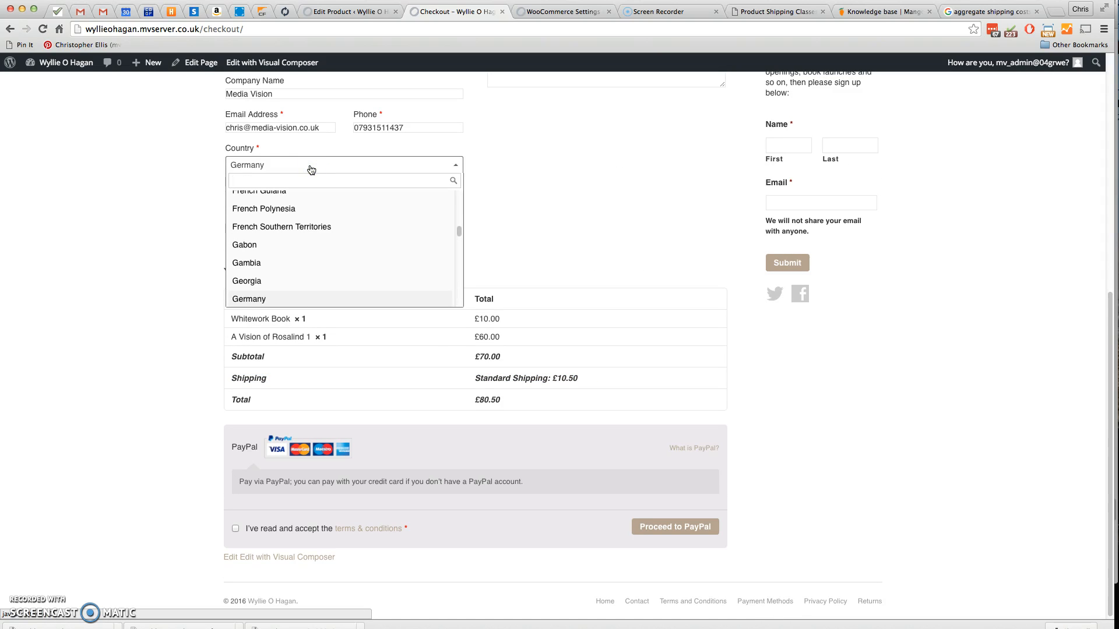
pyautogui.write('T')
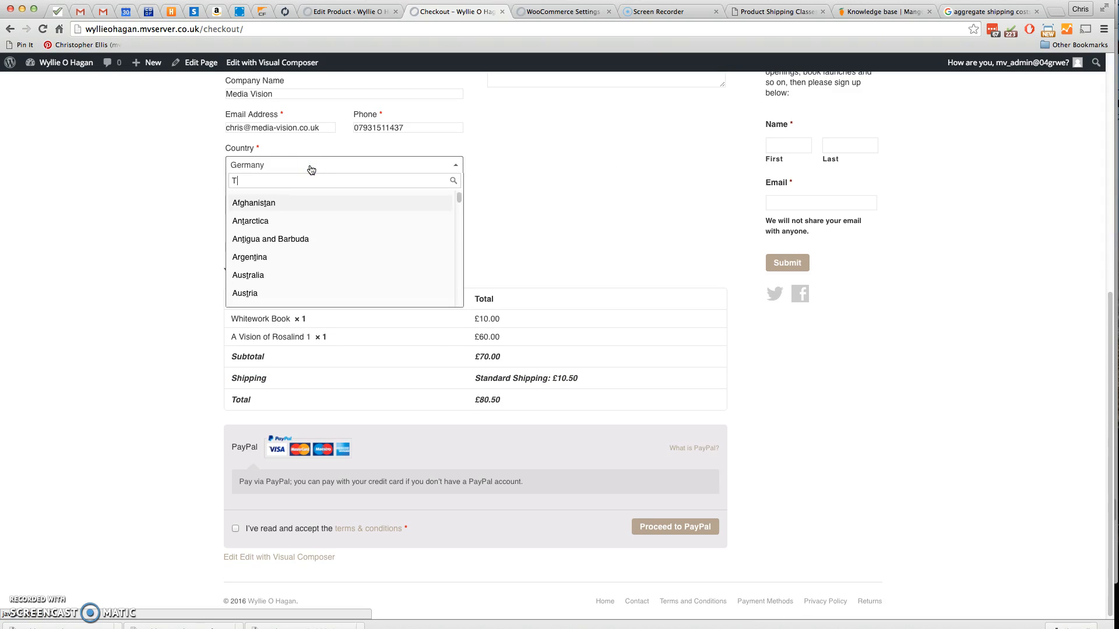
pyautogui.write('ur')
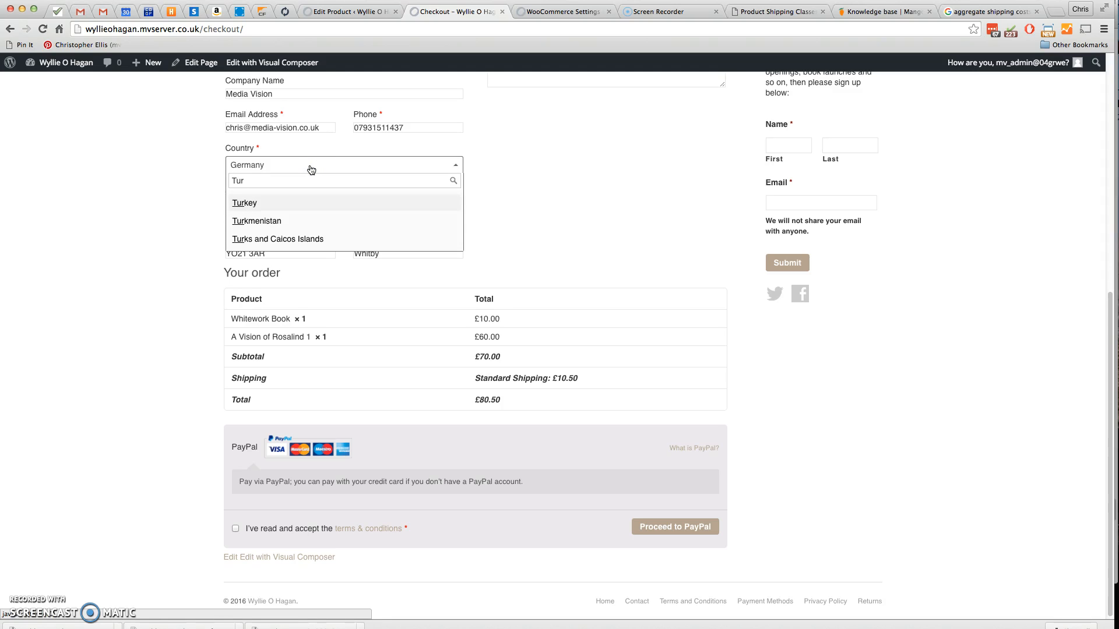
pyautogui.click(259, 221)
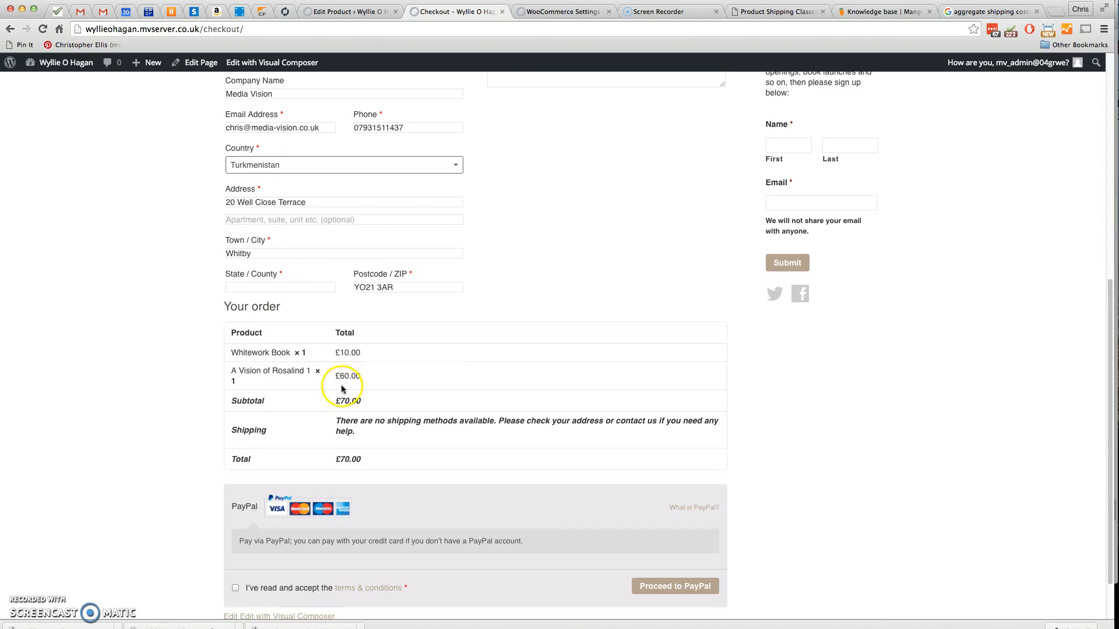
pyautogui.scroll(-2, 330, 422)
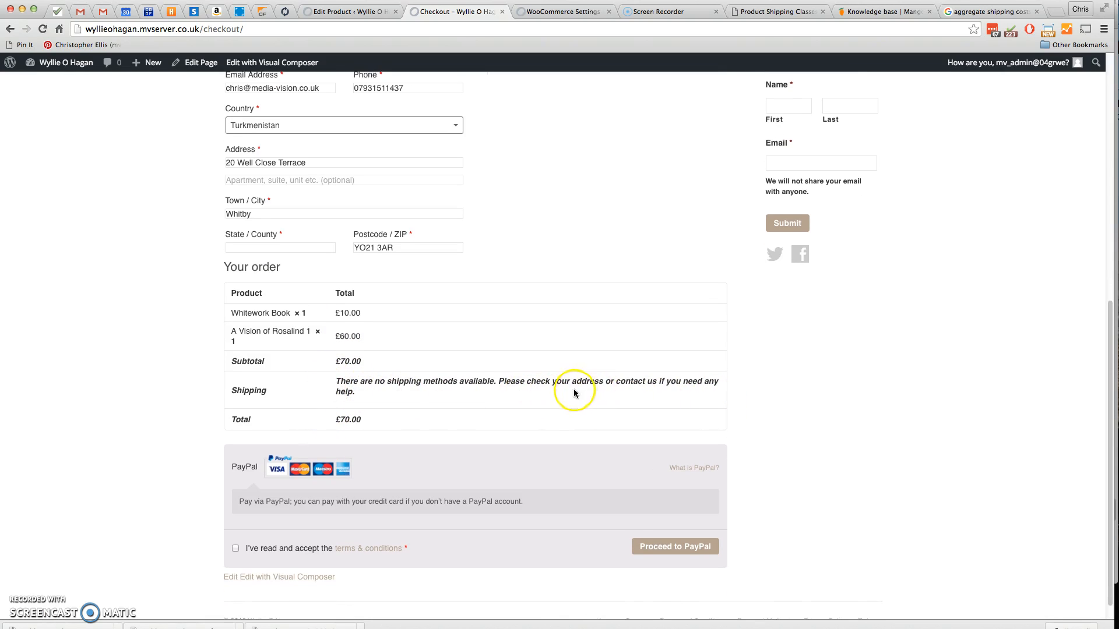
# Accept the terms and conditions, then try to proceed to PayPal and examine the notice above the billing details.
pyautogui.scroll(-1, 432, 455)
pyautogui.click(235, 528)
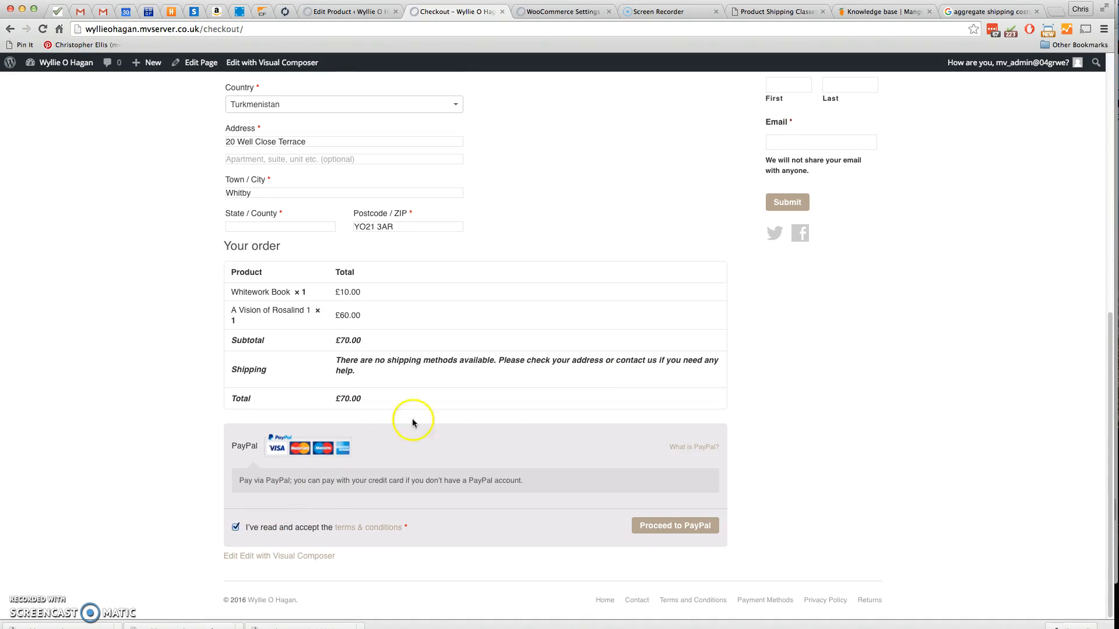
pyautogui.click(650, 529)
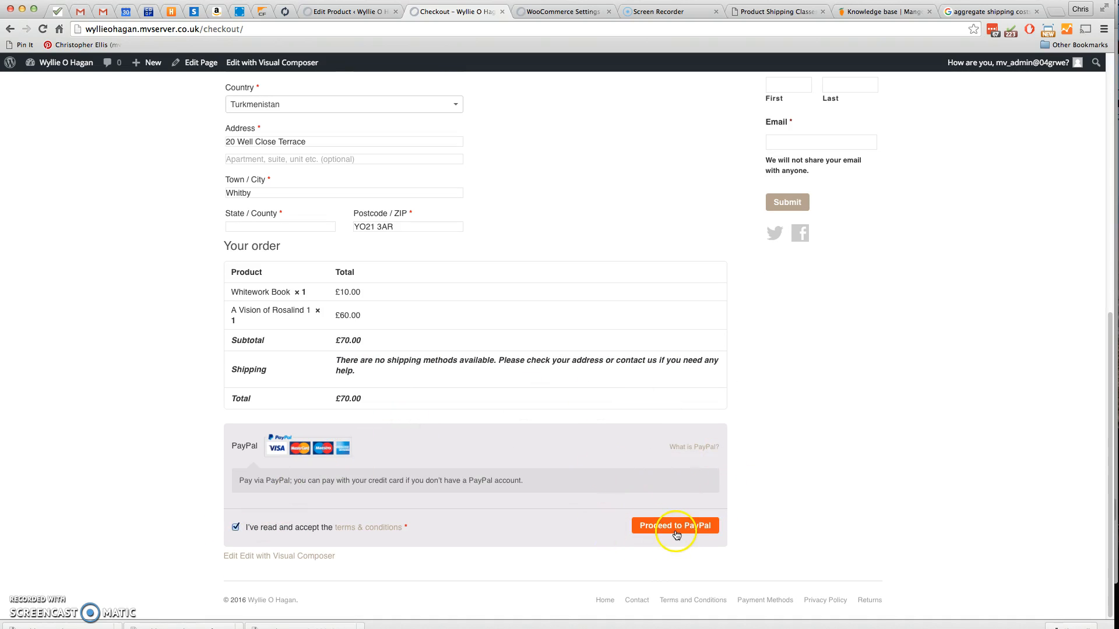
pyautogui.click(676, 534)
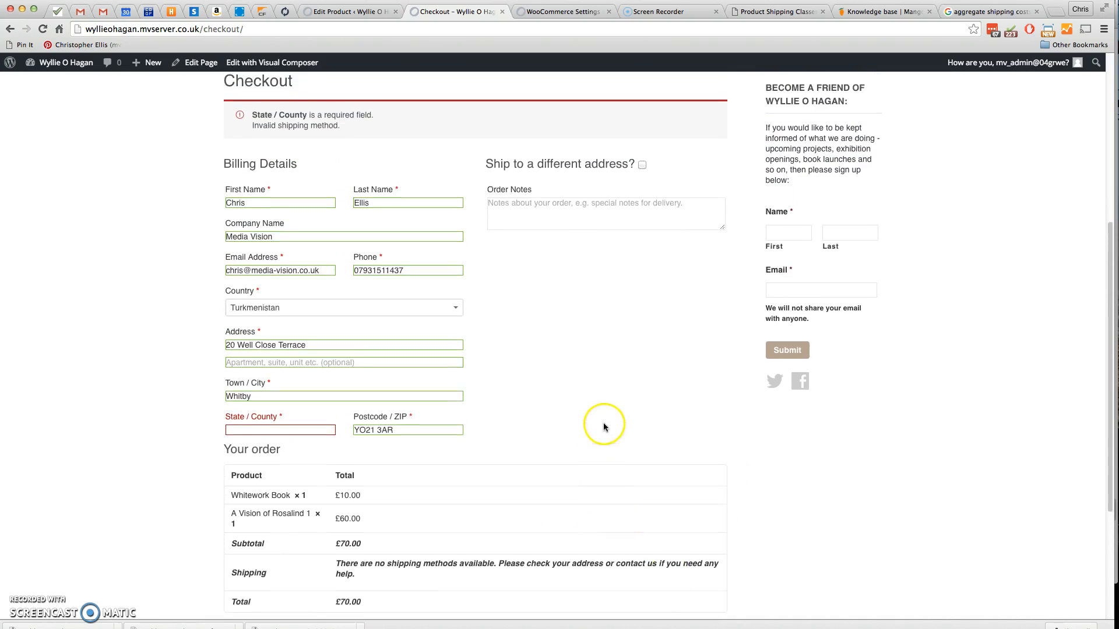
pyautogui.moveTo(271, 137); pyautogui.dragTo(346, 143)
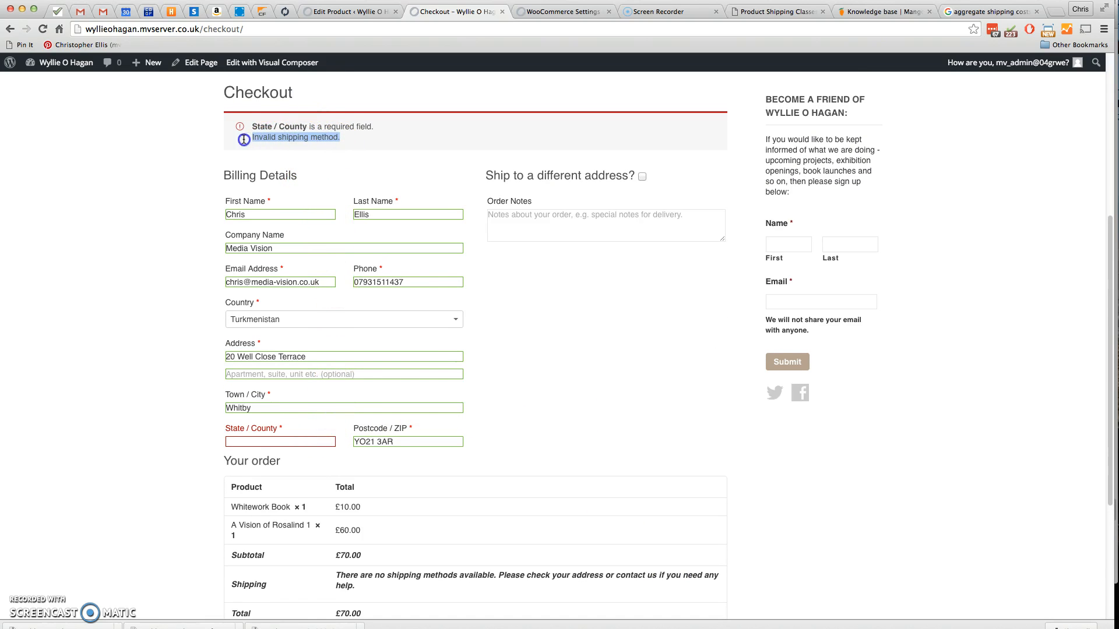
# Review the checkout error notice, billing details and order summary for the Turkmenistan order.
pyautogui.click(521, 333)
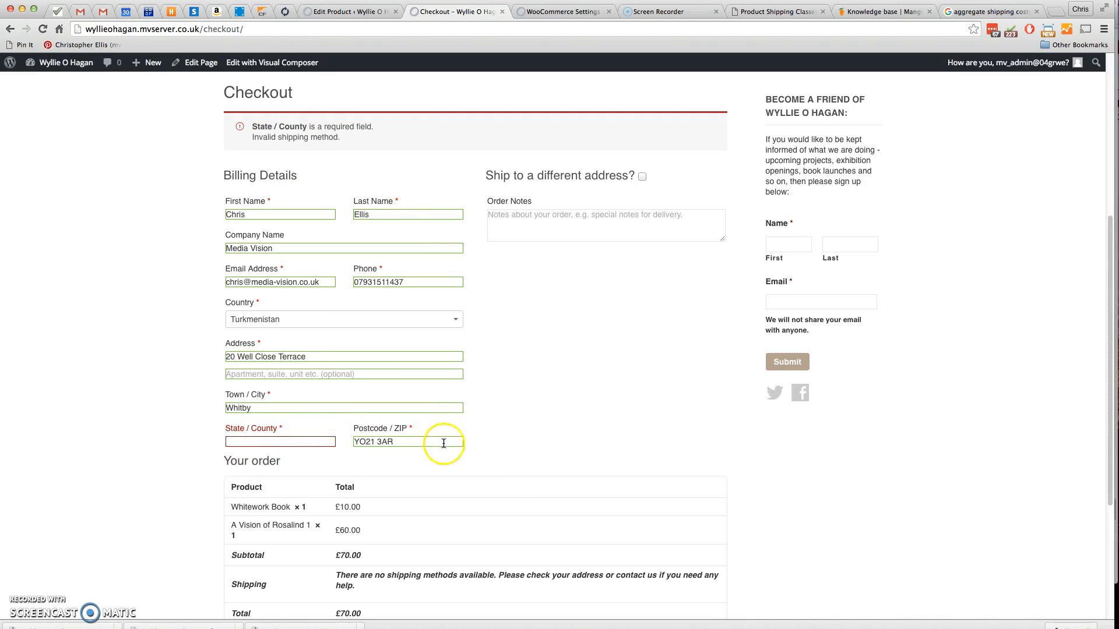
pyautogui.scroll(-3, 509, 446)
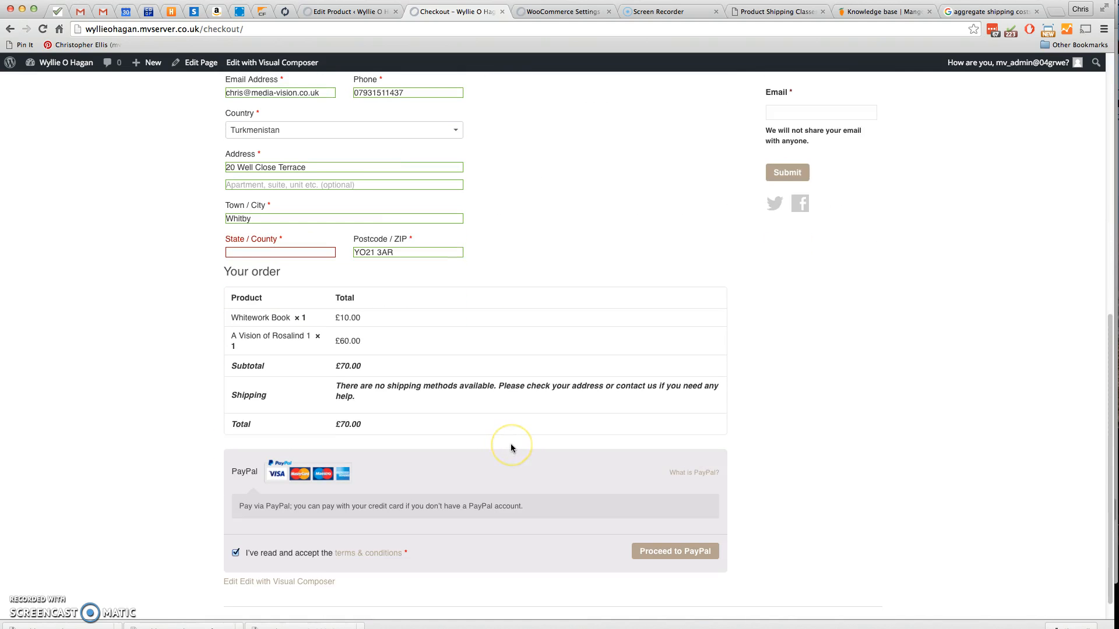
pyautogui.scroll(4, 510, 448)
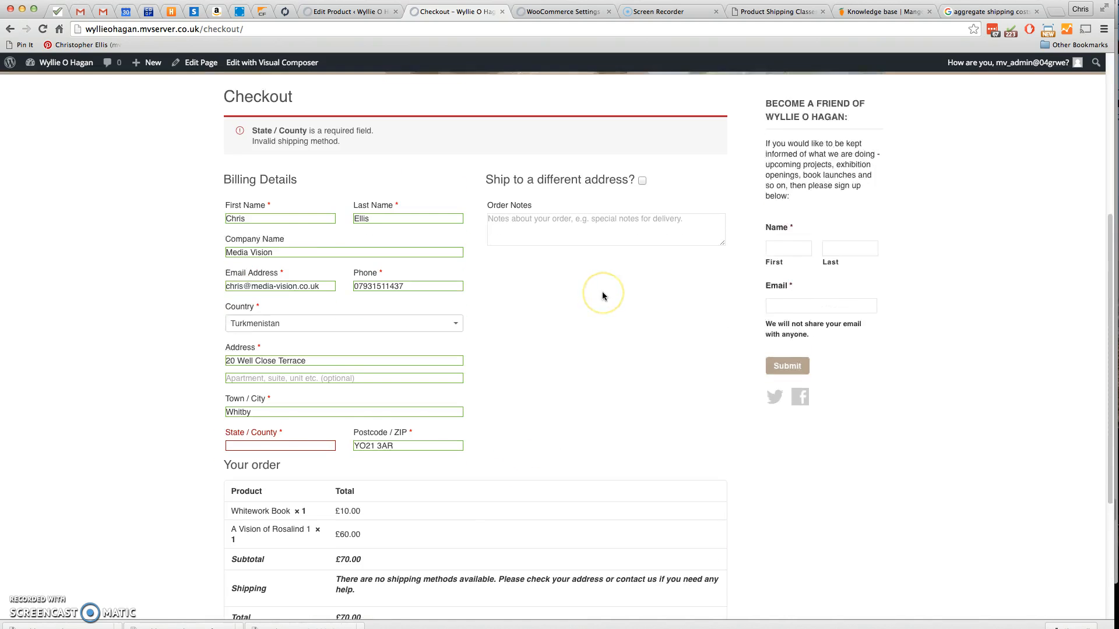
pyautogui.scroll(4, 602, 296)
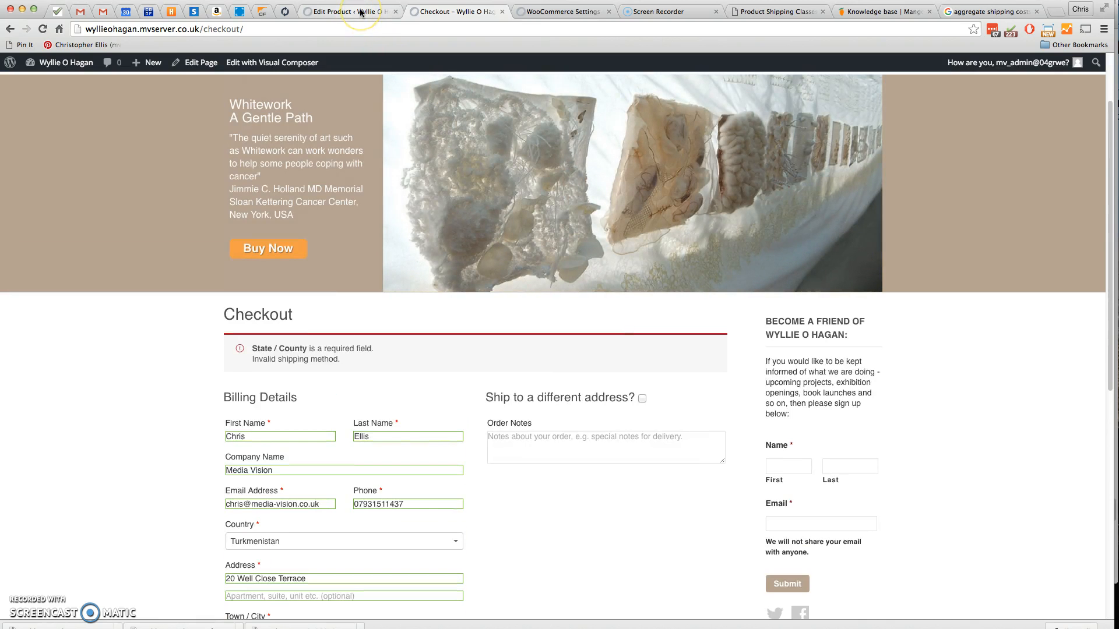
# Return to the Whitework Book product editor and open the full list of shop products.
pyautogui.click(547, 12)
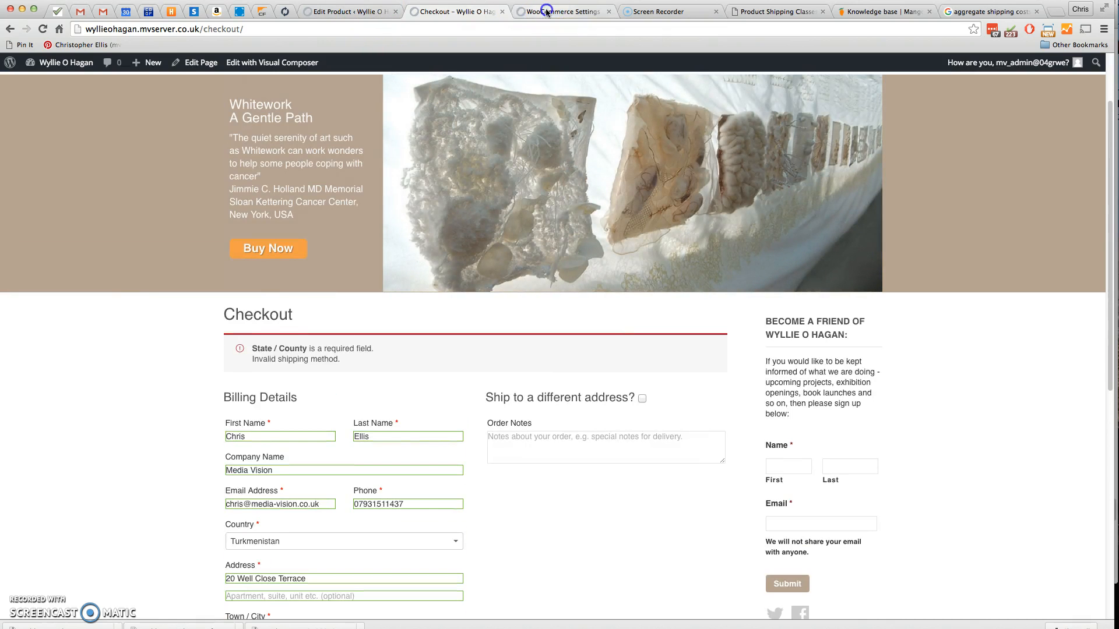
pyautogui.click(371, 12)
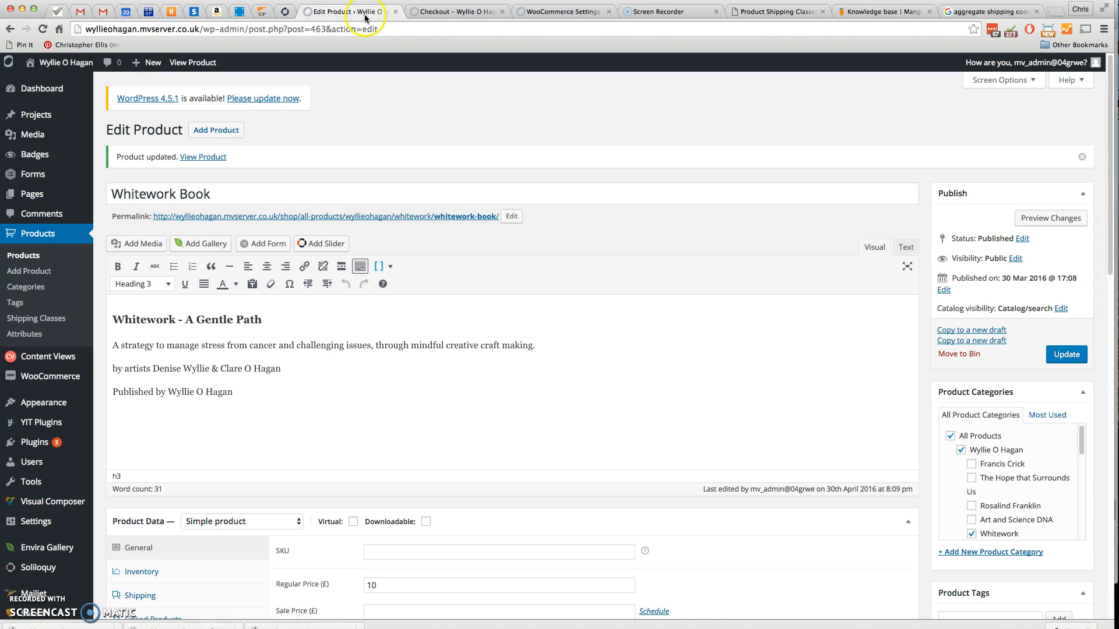
pyautogui.click(32, 259)
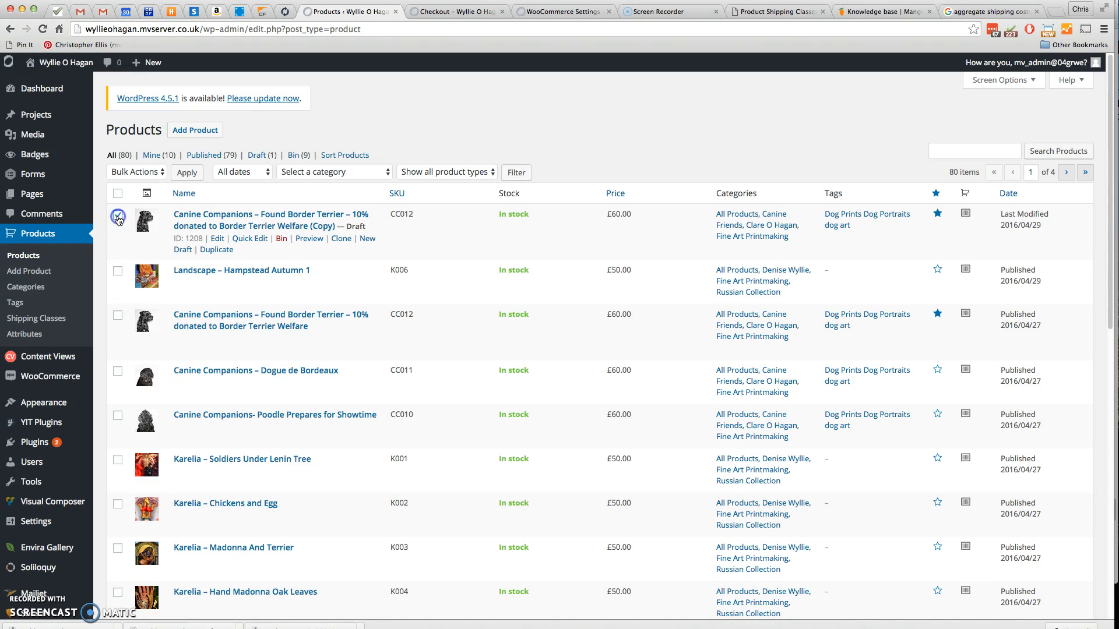
# Select the four Canine Companions products: both Found Border Terrier entries, Dogue de Bordeaux and Poodle Prepares for Showtime.
pyautogui.click(117, 316)
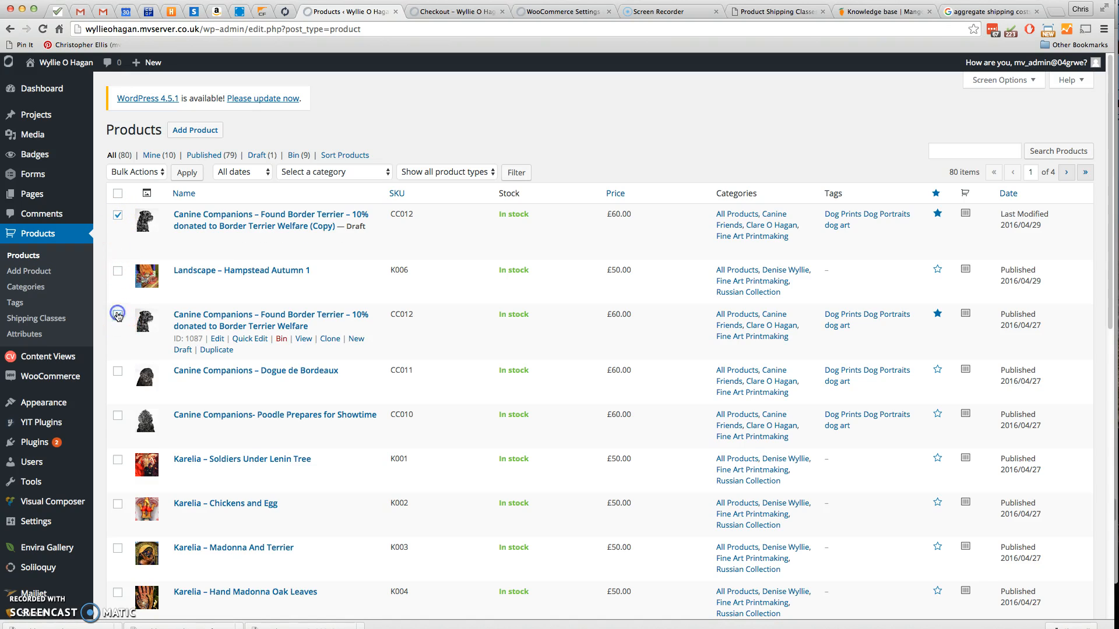
pyautogui.click(119, 373)
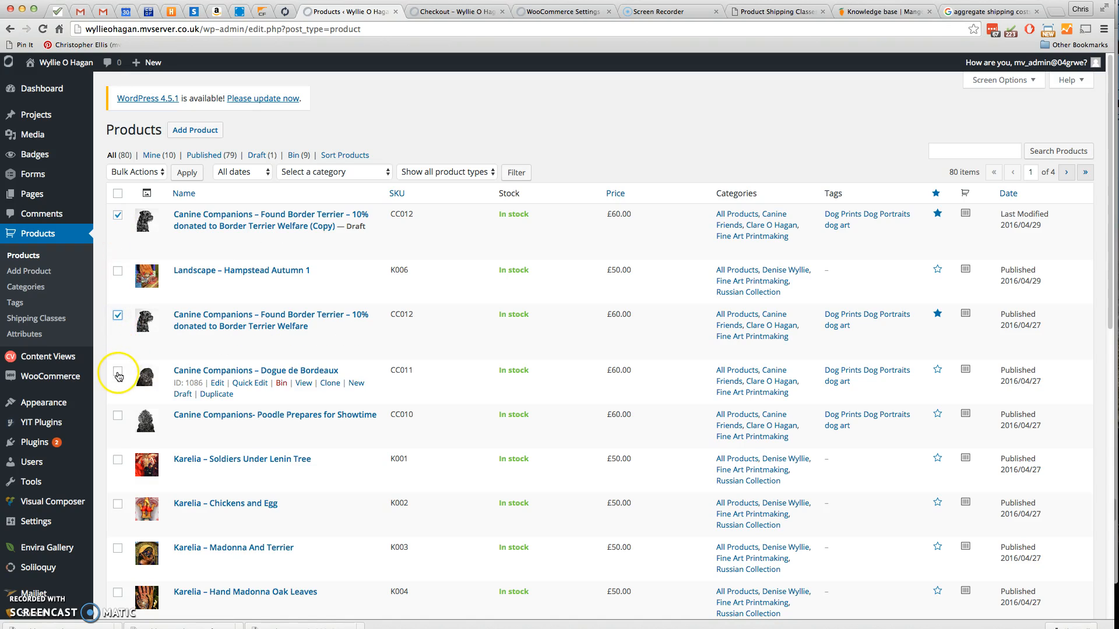
pyautogui.click(117, 371)
pyautogui.click(117, 415)
pyautogui.scroll(-8, 264, 373)
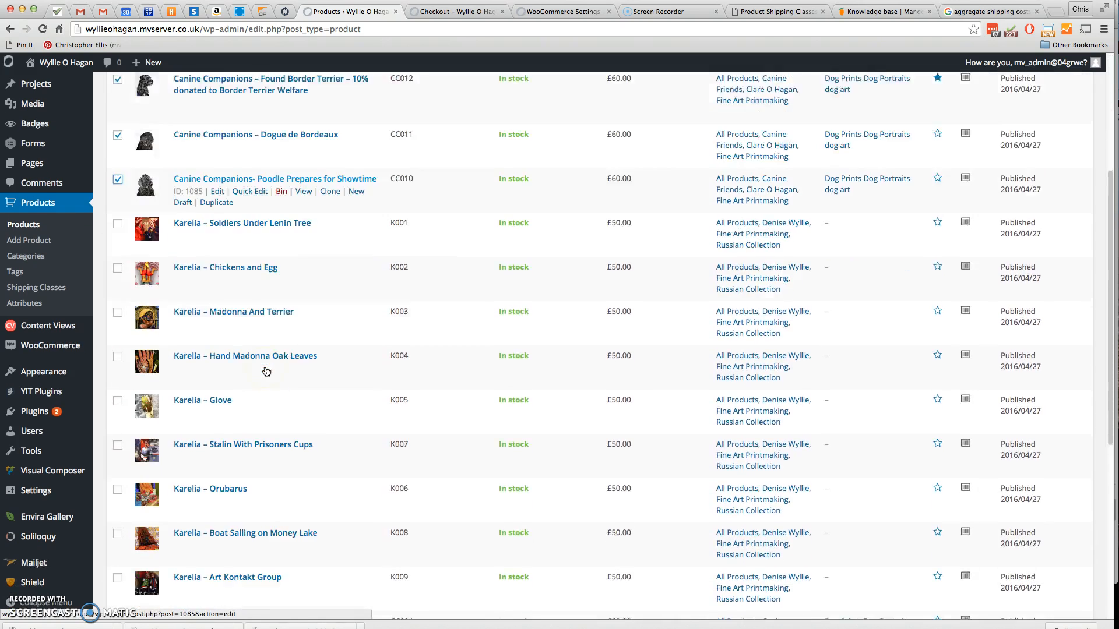
pyautogui.scroll(8, 264, 374)
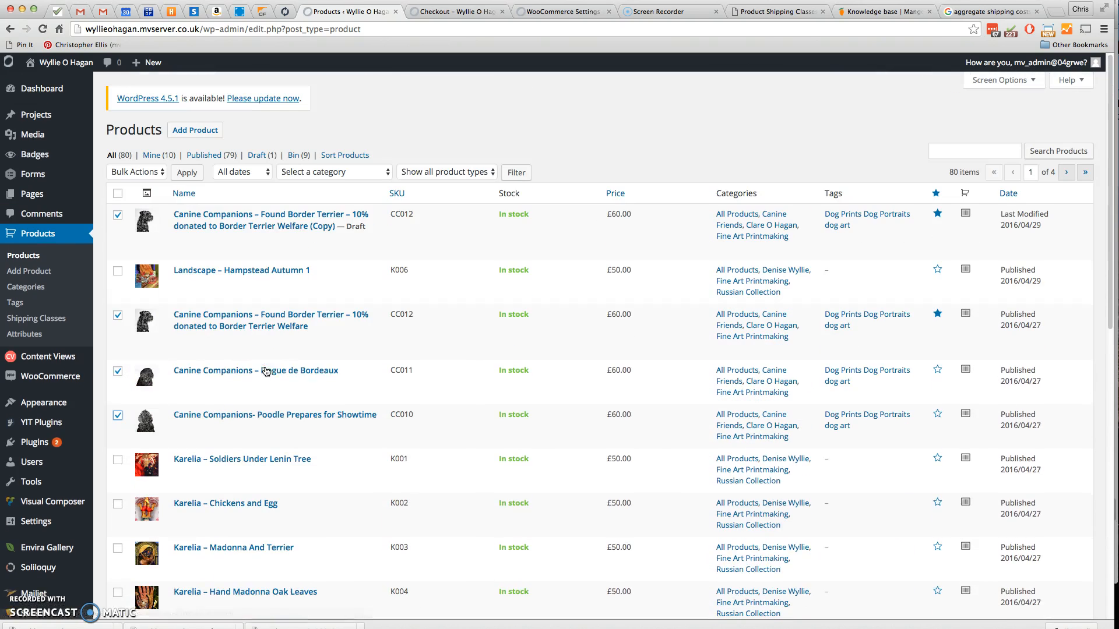
# Apply the Edit bulk action to the selected Canine Companions products.
pyautogui.click(160, 174)
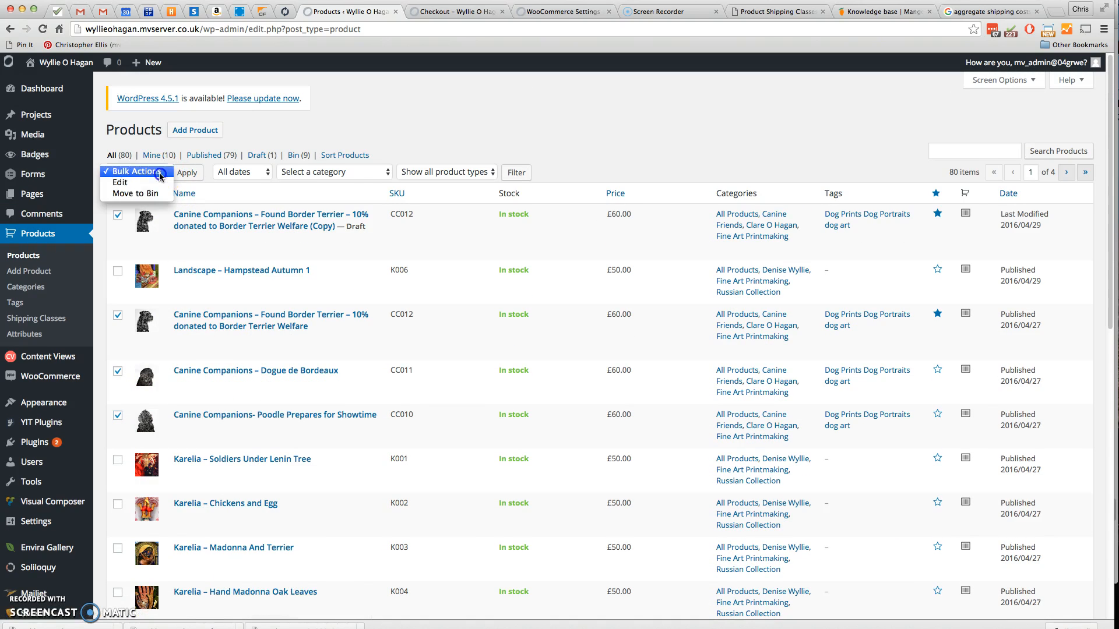
pyautogui.click(124, 185)
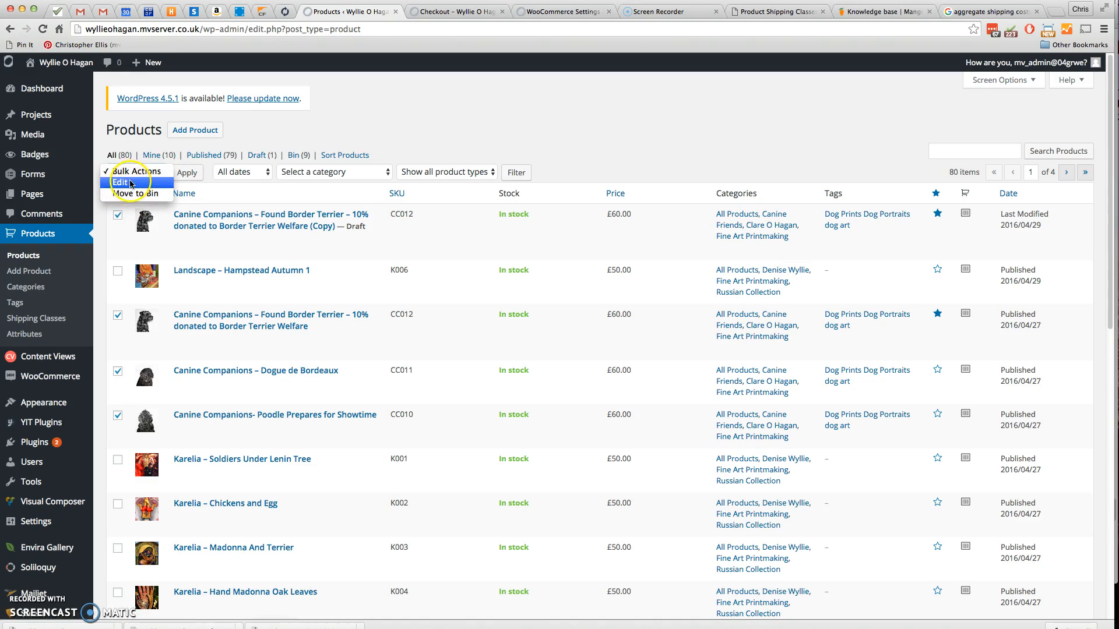
pyautogui.click(126, 184)
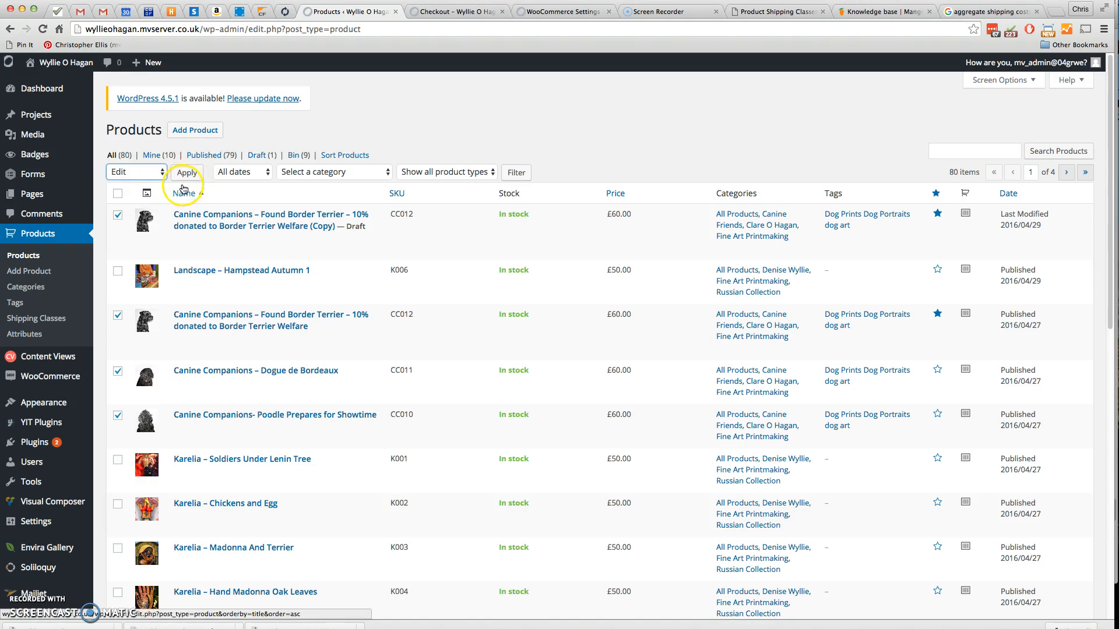
pyautogui.click(190, 176)
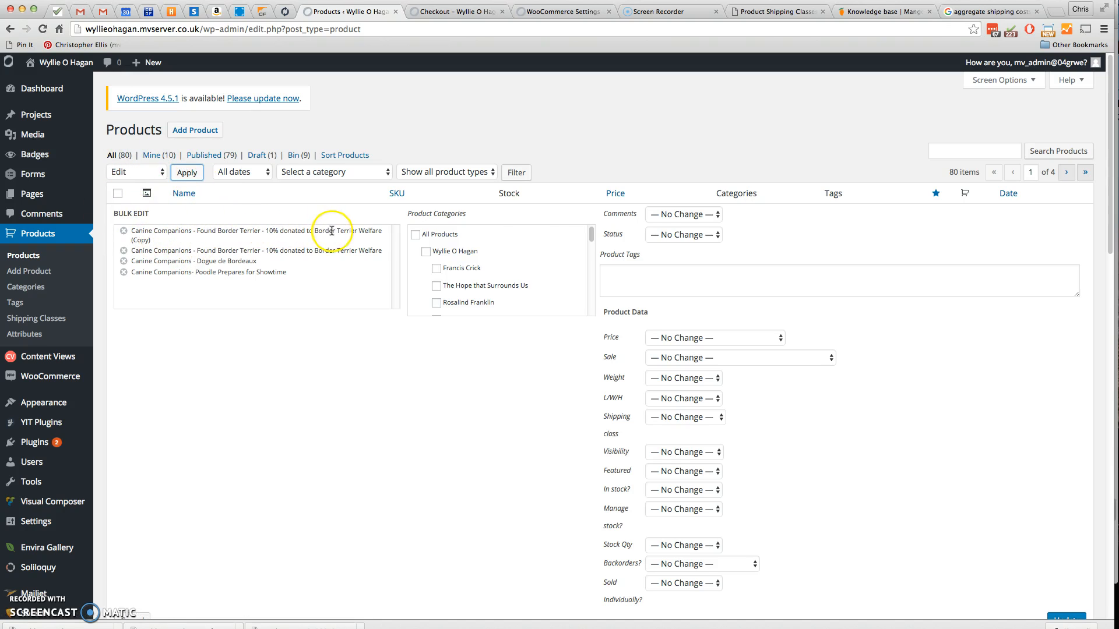
# Examine the bulk edit options and the selected products in the list beneath them.
pyautogui.scroll(-1, 827, 274)
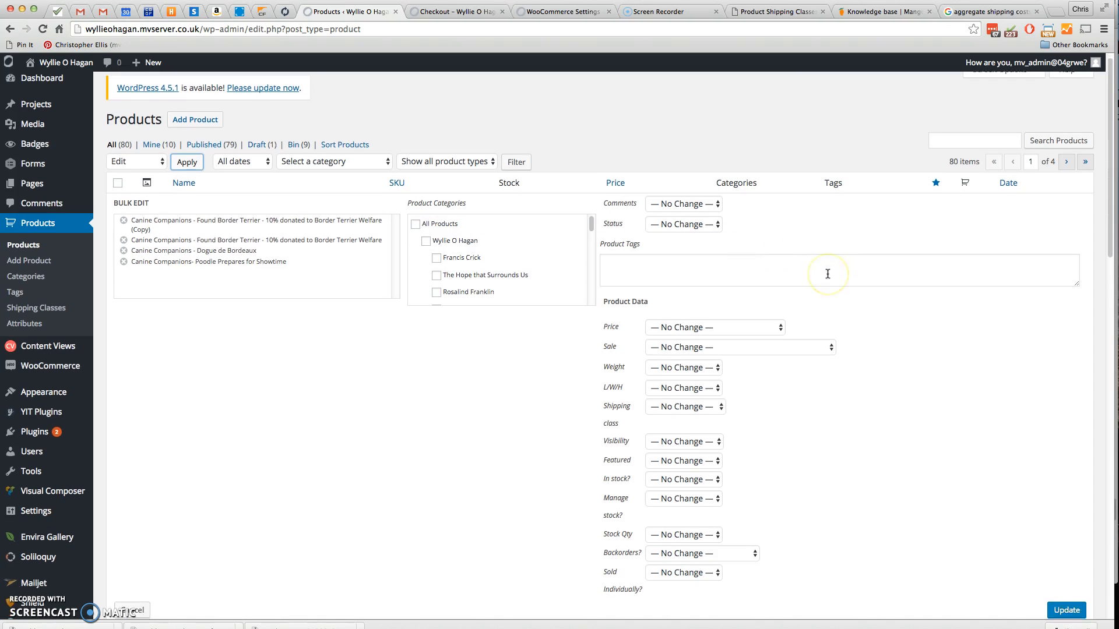
pyautogui.scroll(-5, 827, 274)
pyautogui.scroll(-4, 829, 278)
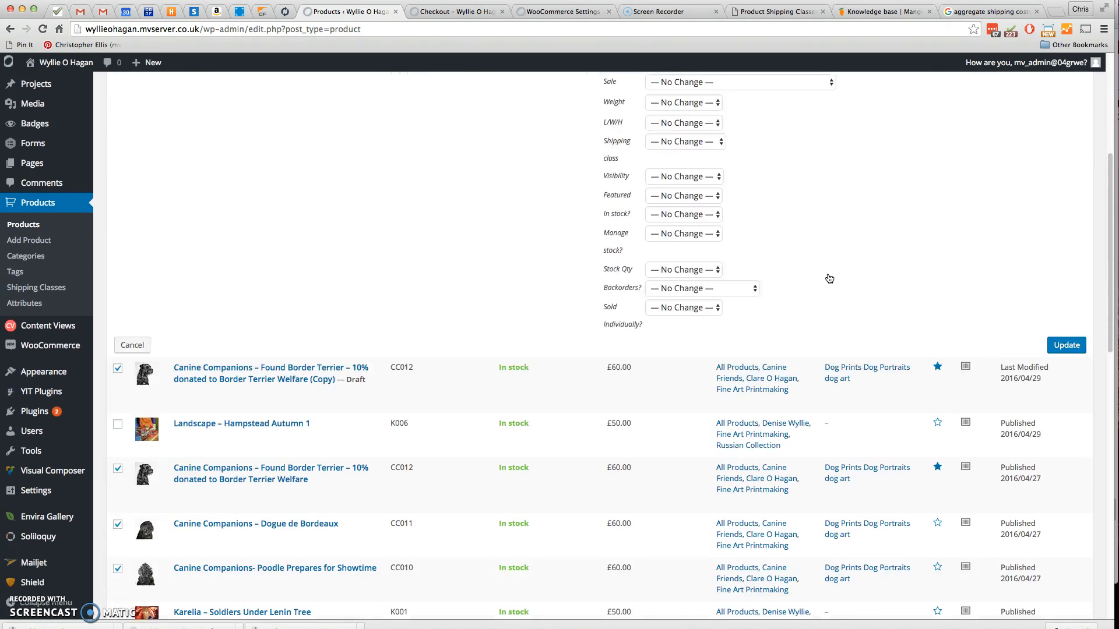
pyautogui.scroll(2, 827, 278)
pyautogui.scroll(-5, 828, 278)
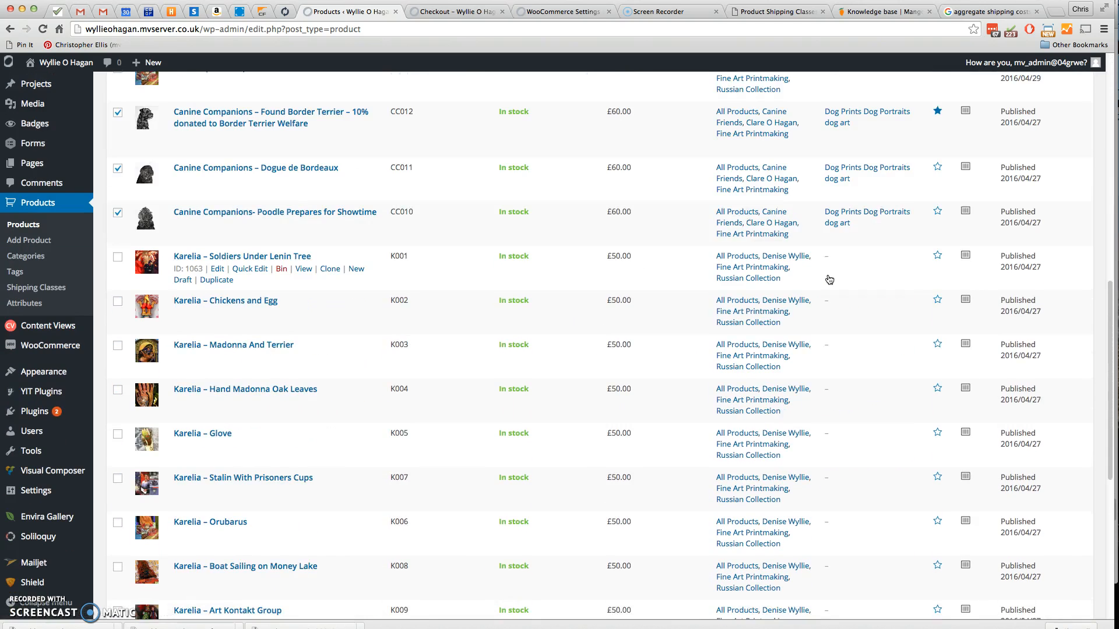
pyautogui.scroll(2, 829, 279)
pyautogui.scroll(5, 828, 279)
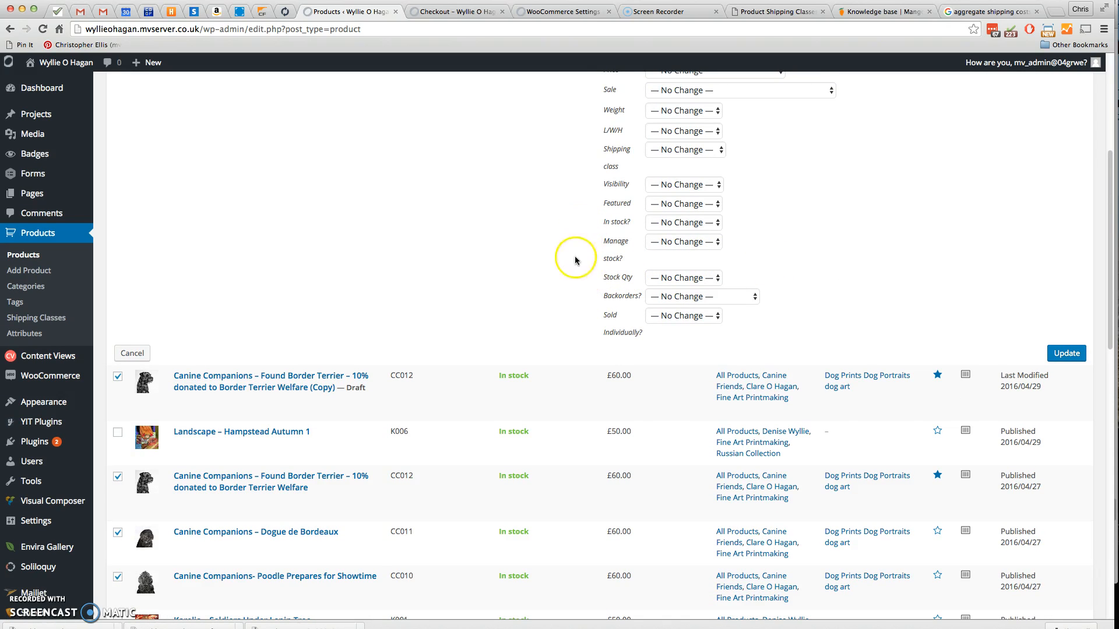
pyautogui.scroll(3, 580, 298)
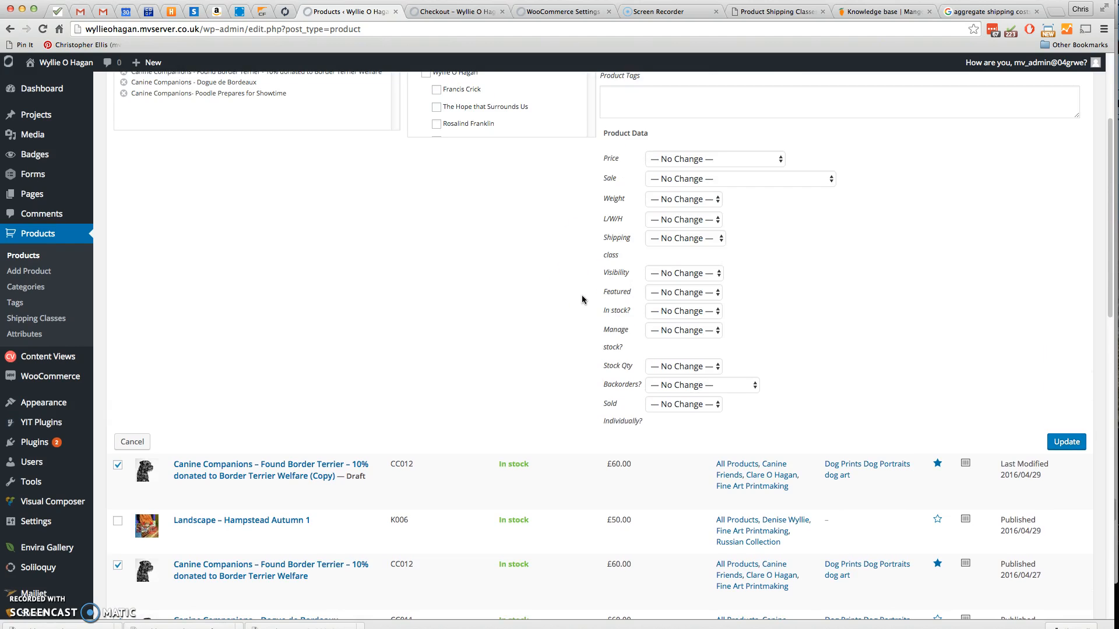
# Set the shipping class of the four selected products to Print – medium and update them.
pyautogui.click(702, 239)
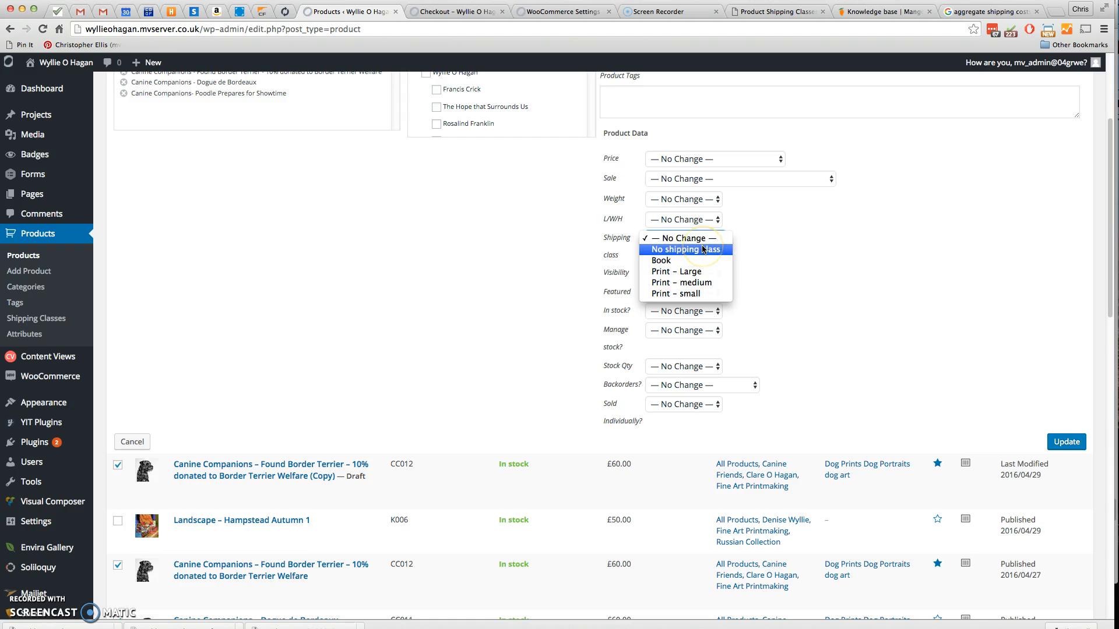
pyautogui.click(693, 283)
pyautogui.scroll(-5, 794, 268)
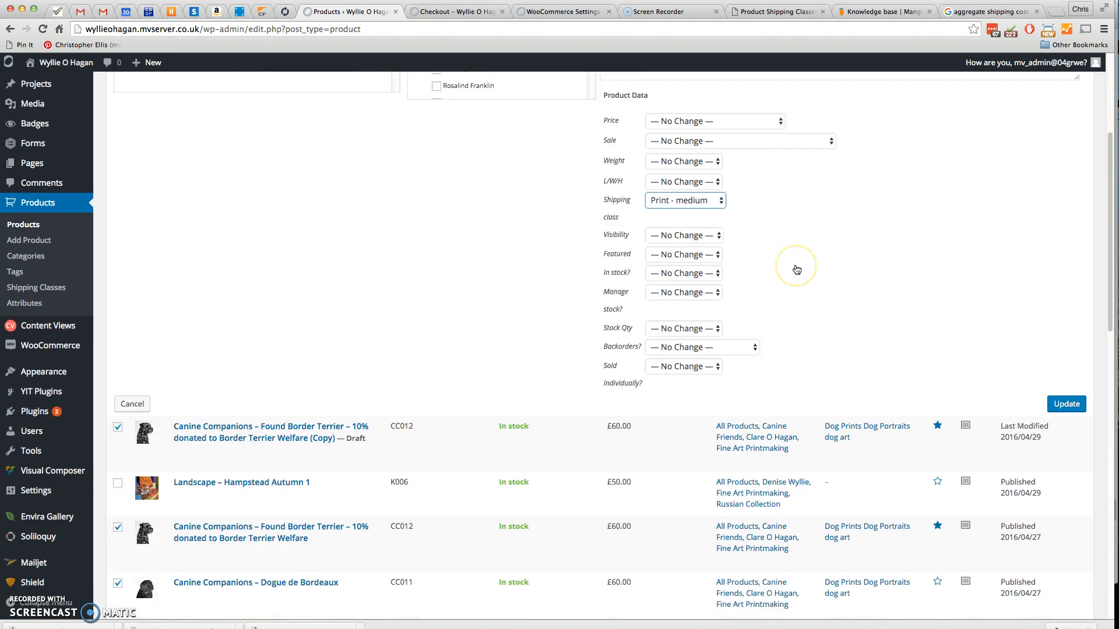
pyautogui.click(1070, 299)
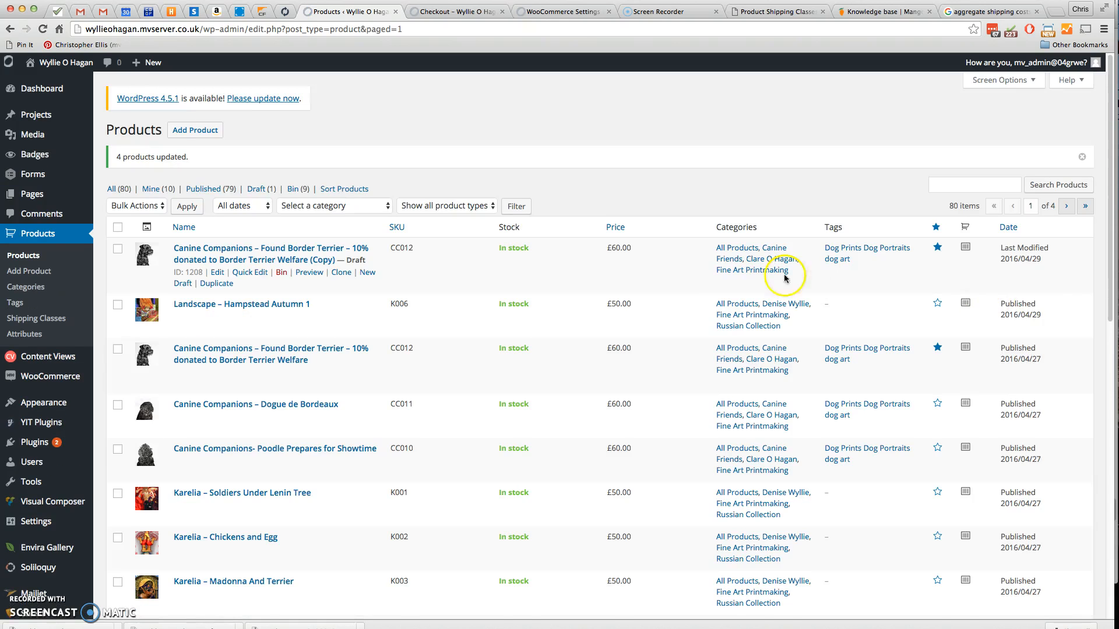
# Open the Canine Companions – Dogue de Bordeaux product and check its shipping class.
pyautogui.scroll(-2, 757, 274)
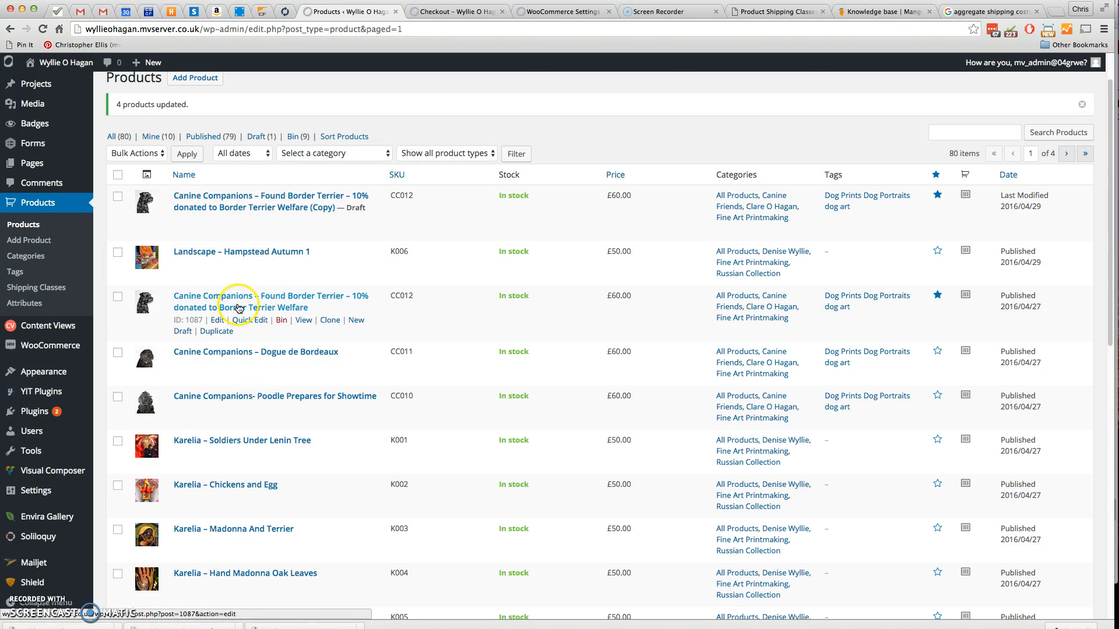
pyautogui.click(227, 353)
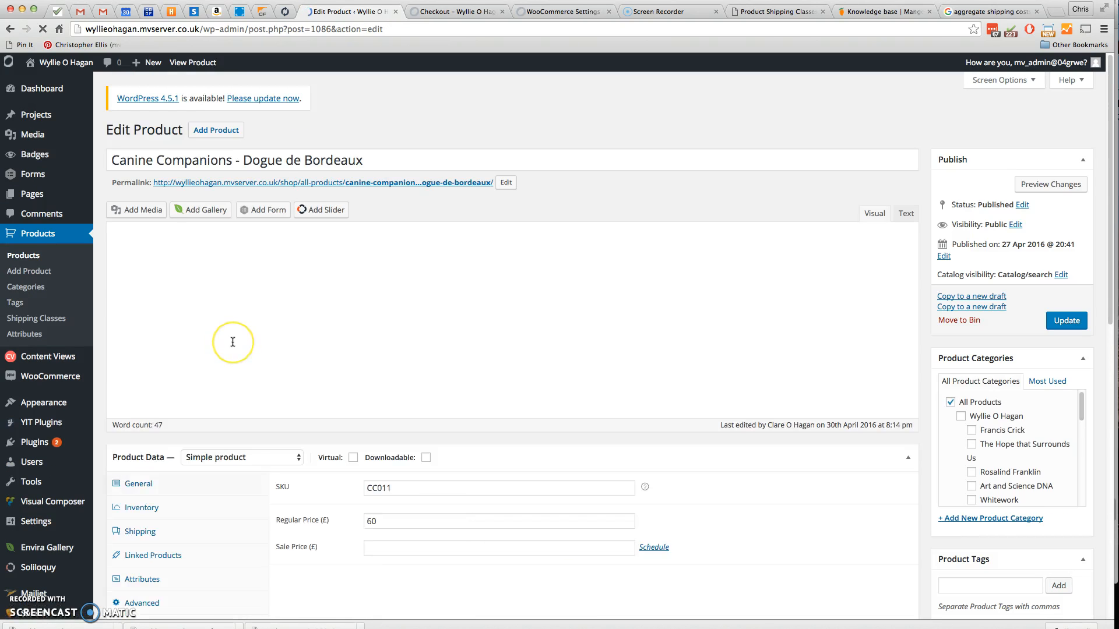
pyautogui.scroll(-5, 233, 342)
pyautogui.scroll(-1, 232, 342)
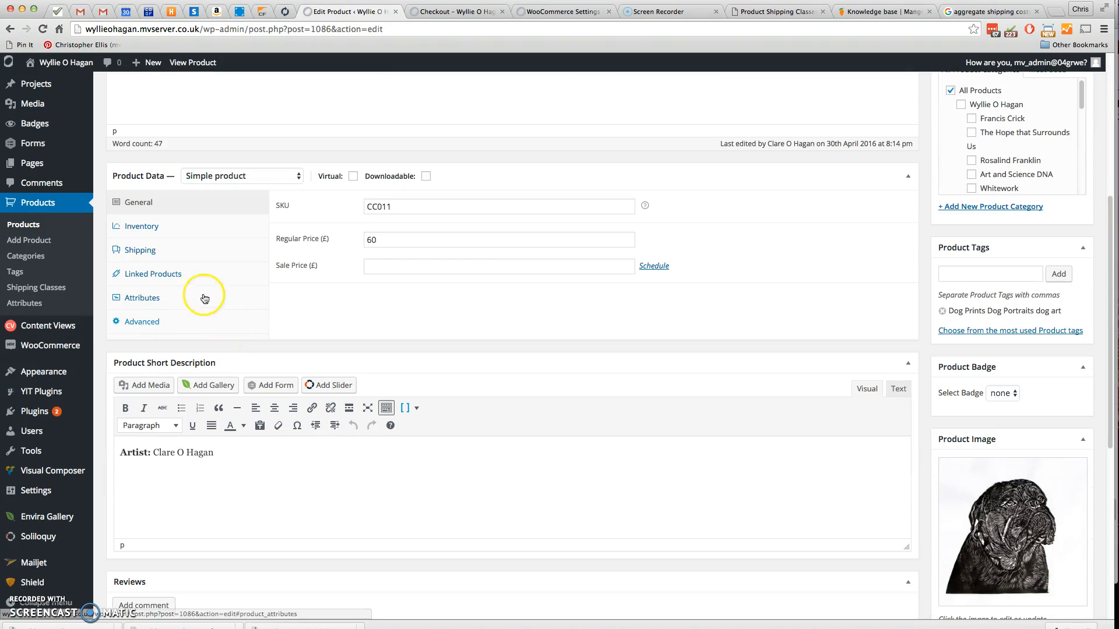
pyautogui.click(149, 253)
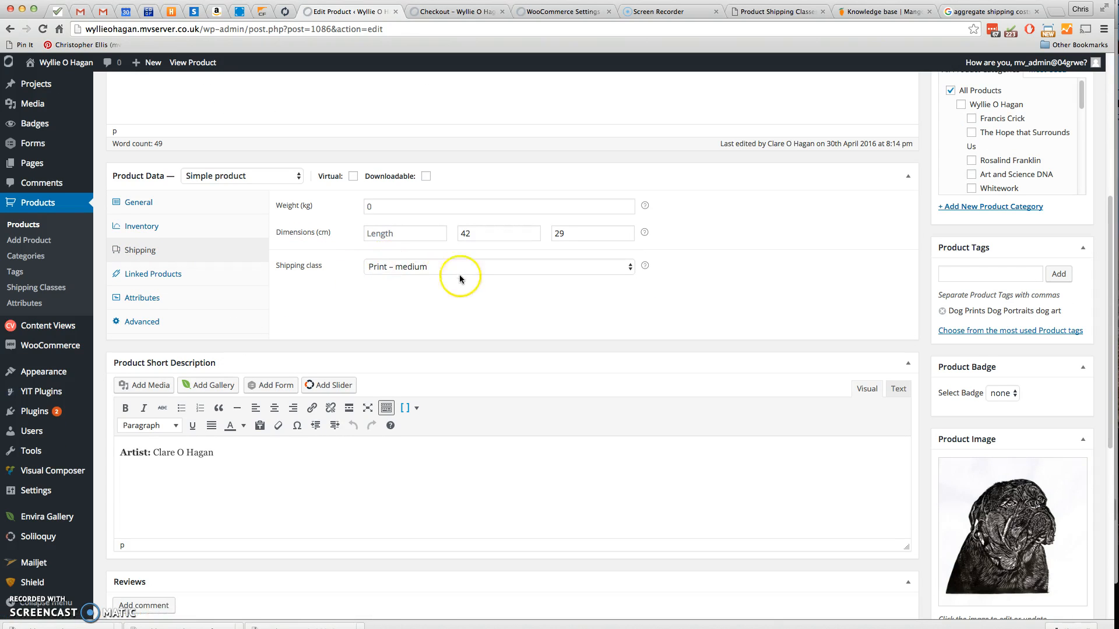
# Return to the products list and look through the first page of products.
pyautogui.scroll(6, 460, 275)
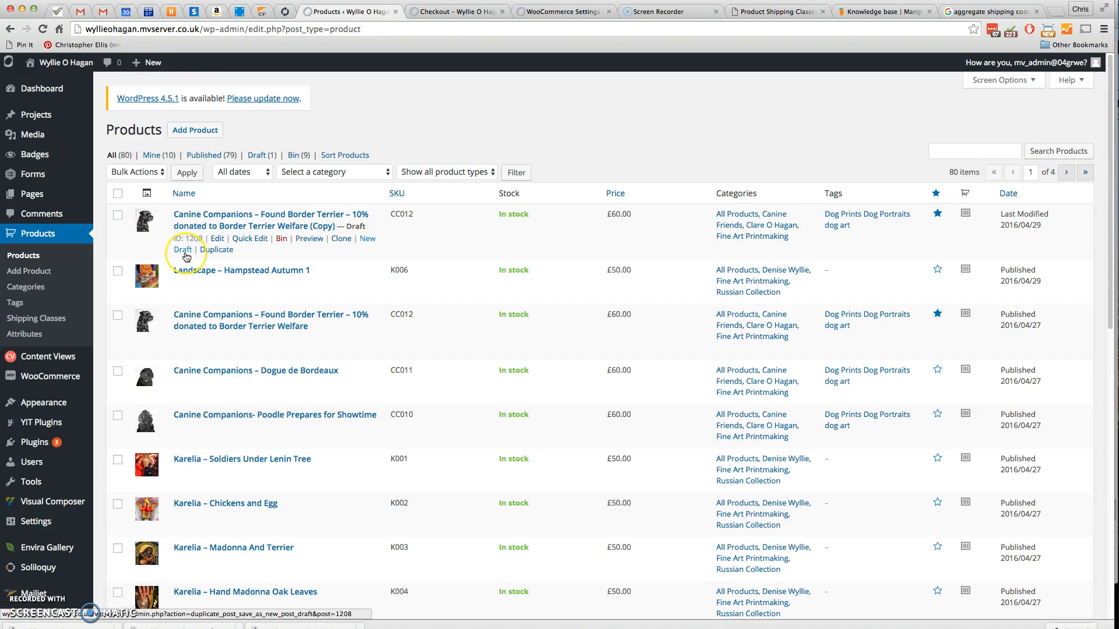
pyautogui.scroll(-3, 186, 257)
pyautogui.scroll(-10, 186, 257)
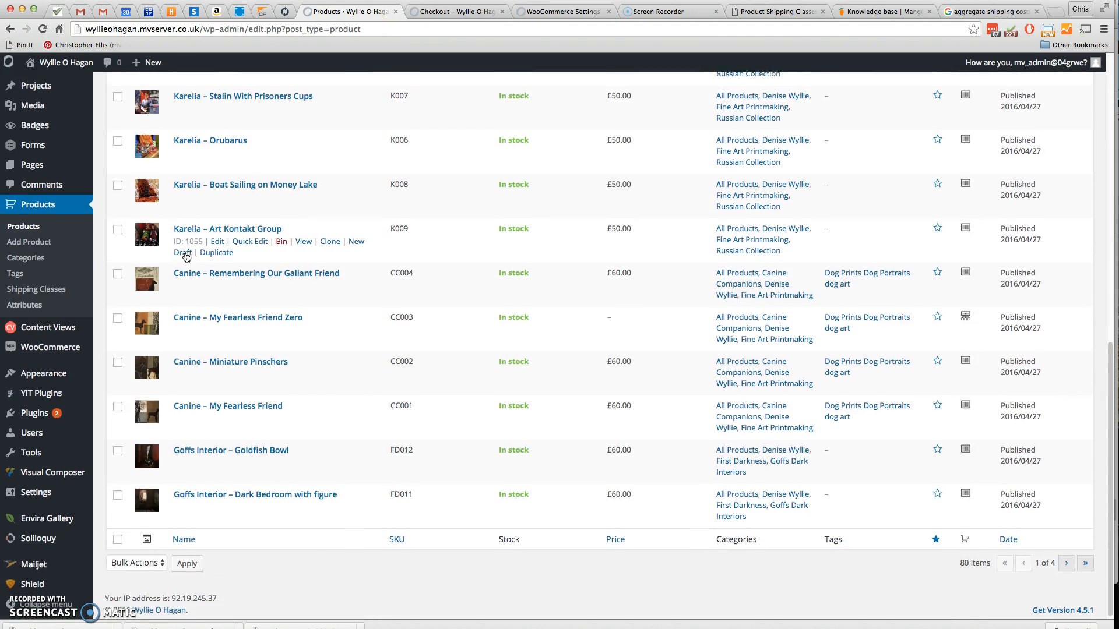
pyautogui.scroll(20, 175, 221)
pyautogui.scroll(-10, 120, 475)
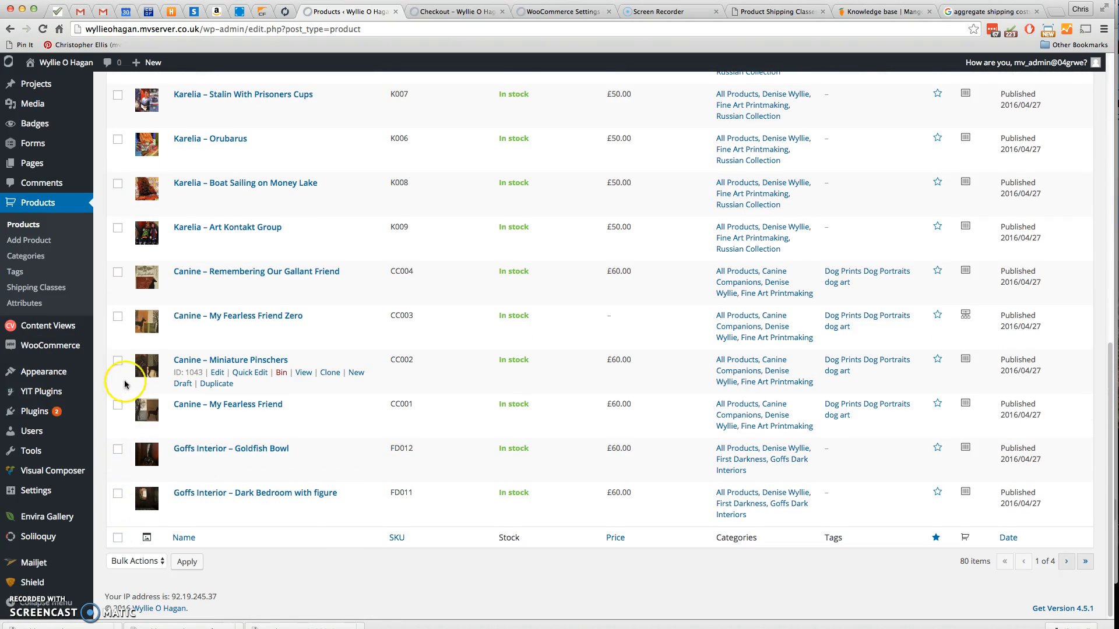
pyautogui.scroll(15, 362, 358)
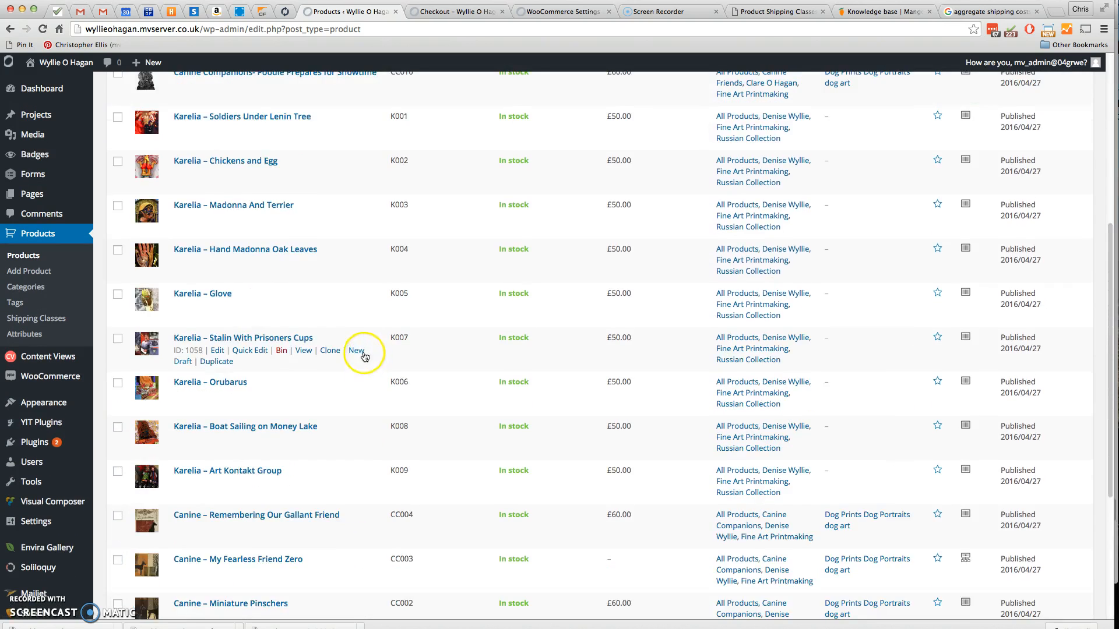
# Open the four Karelia products from Soldiers Under Lenin Tree through Hand Madonna Oak Leaves for bulk editing.
pyautogui.click(137, 172)
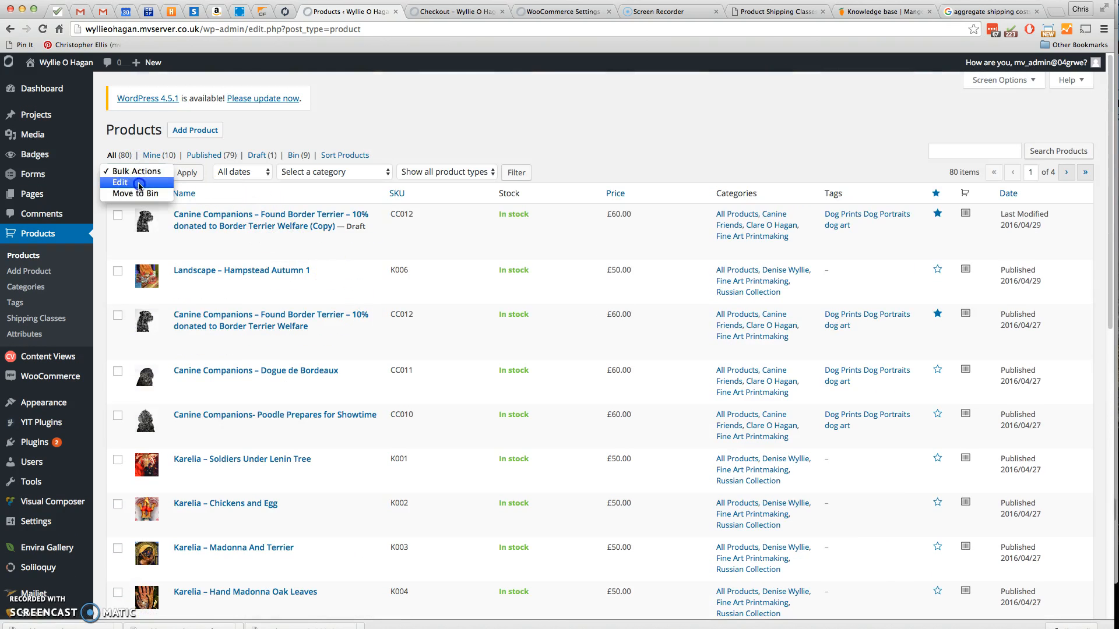
pyautogui.click(148, 183)
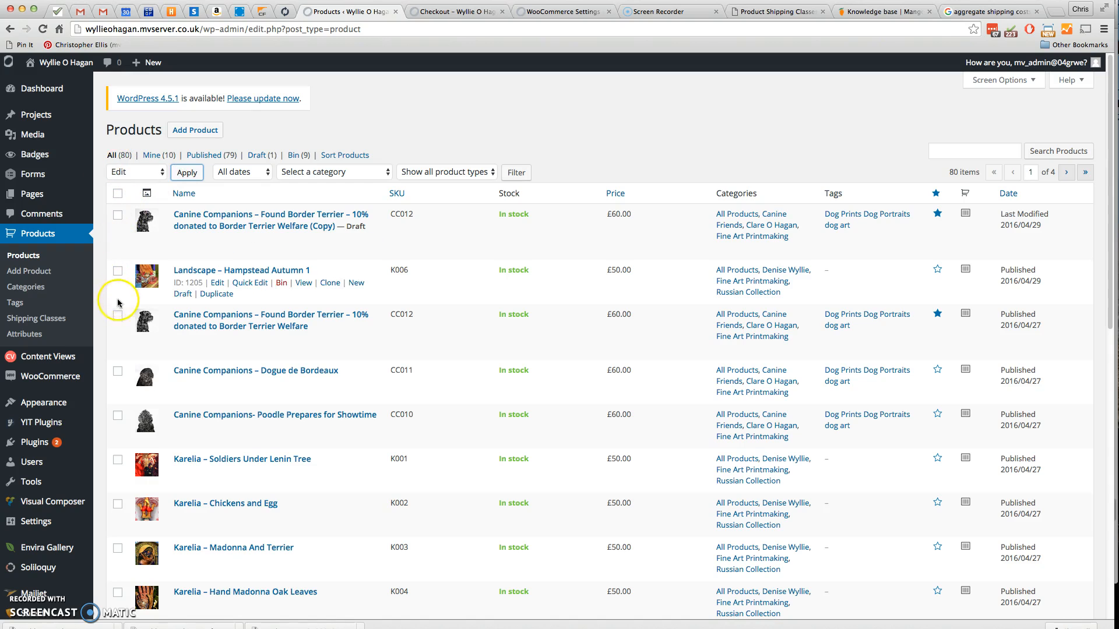
pyautogui.scroll(-3, 95, 450)
pyautogui.scroll(-5, 95, 450)
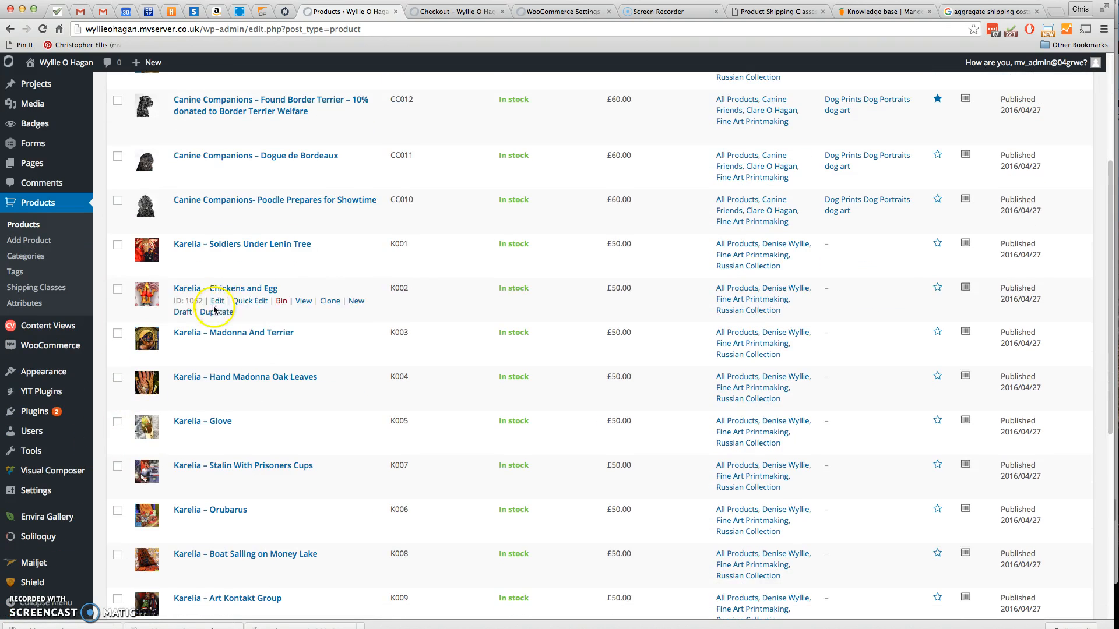
pyautogui.click(117, 245)
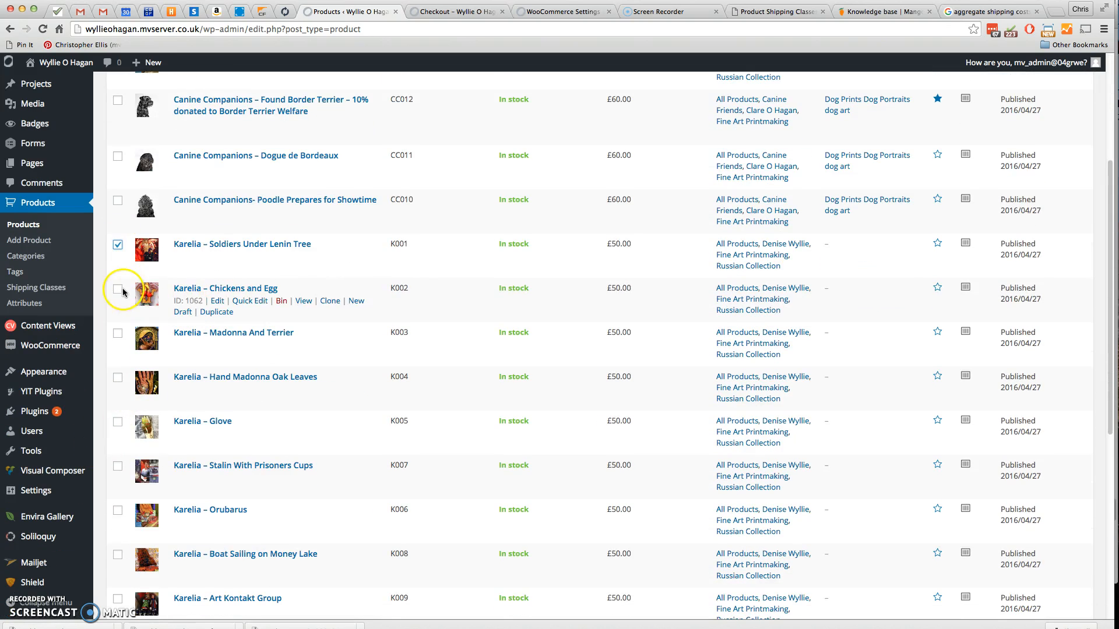
pyautogui.click(118, 333)
pyautogui.click(118, 377)
pyautogui.scroll(8, 310, 362)
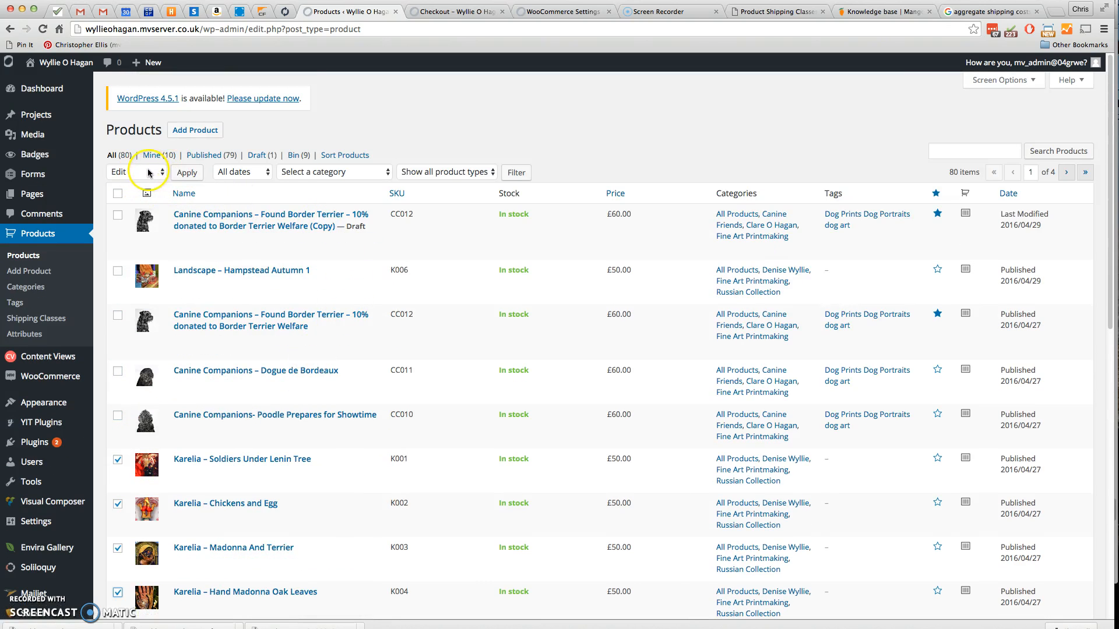
pyautogui.click(180, 173)
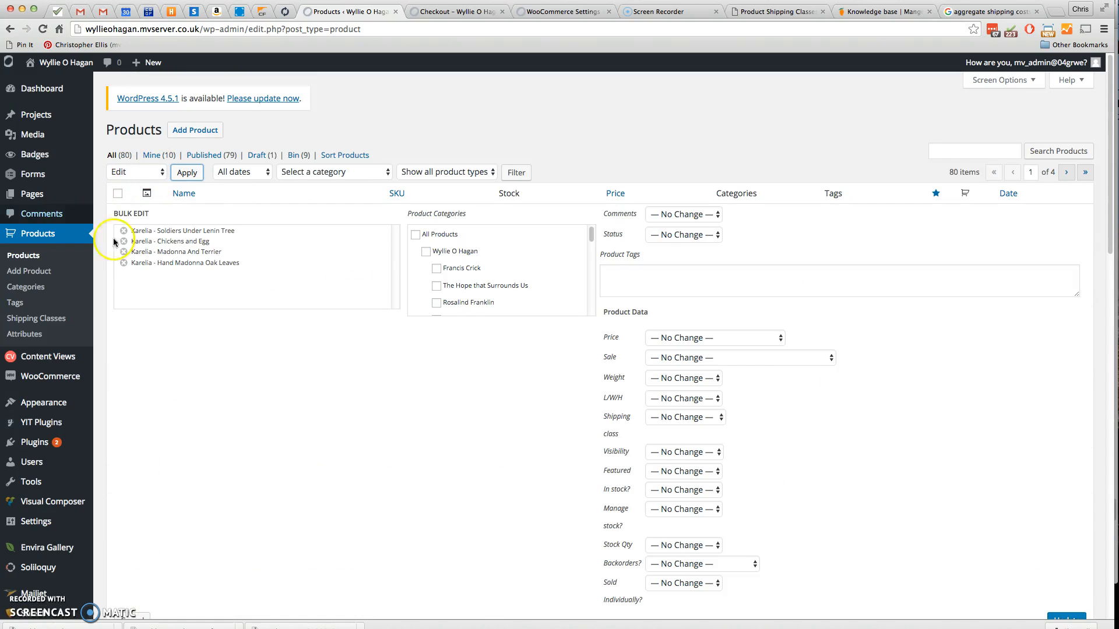
# Review the selected products, the bulk edit fields and the available shipping class choices, leaving the shipping class at No Change.
pyautogui.scroll(-10, 764, 345)
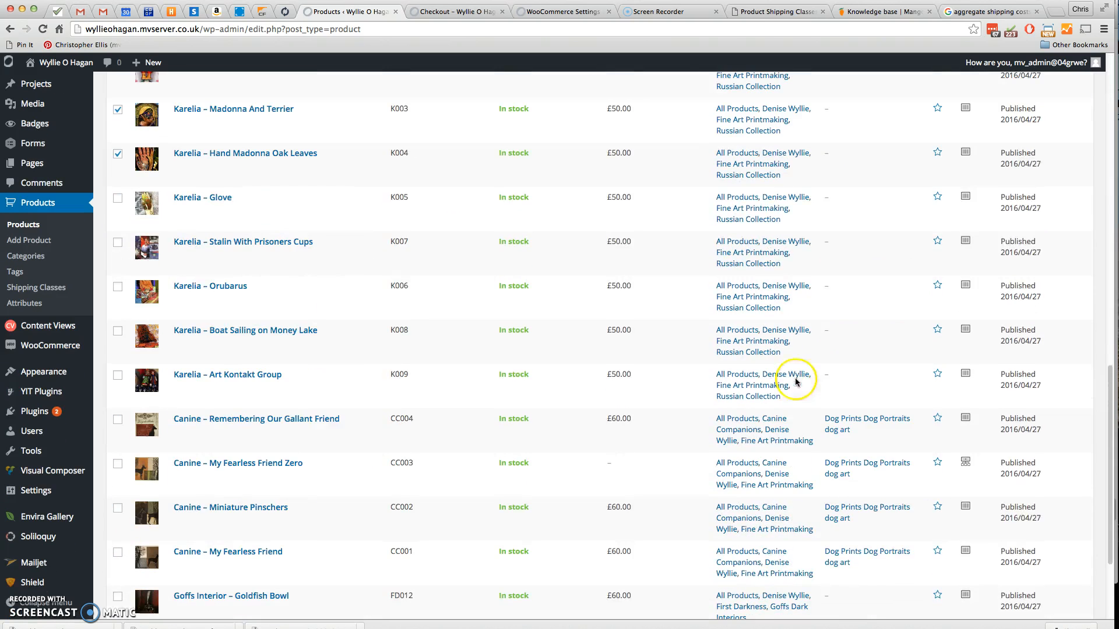
pyautogui.scroll(3, 180, 187)
pyautogui.scroll(3, 192, 180)
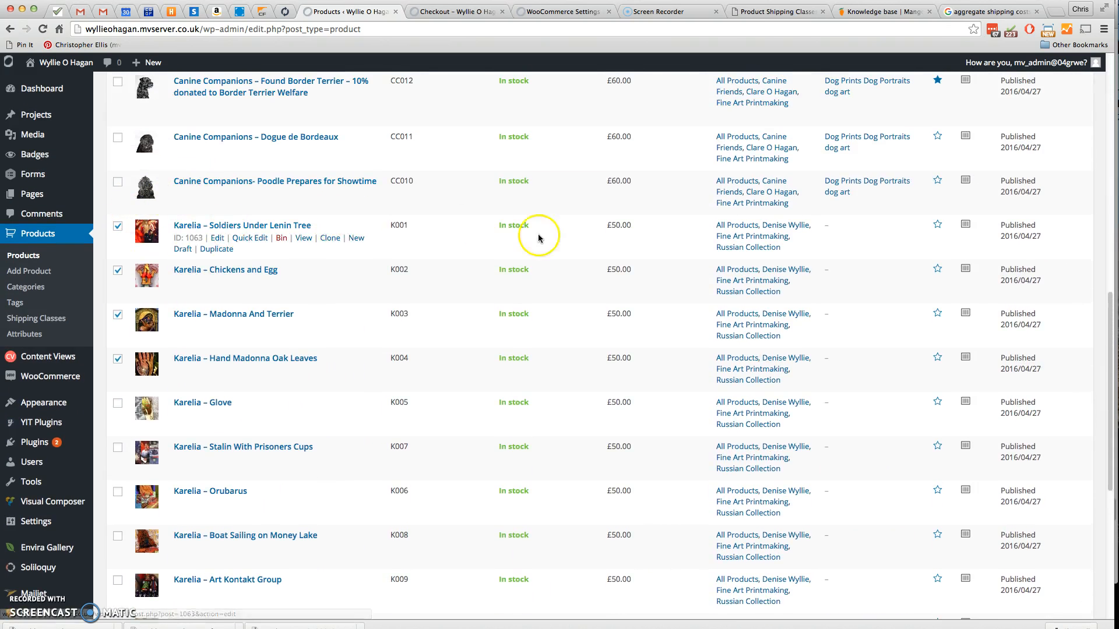
pyautogui.scroll(7, 544, 234)
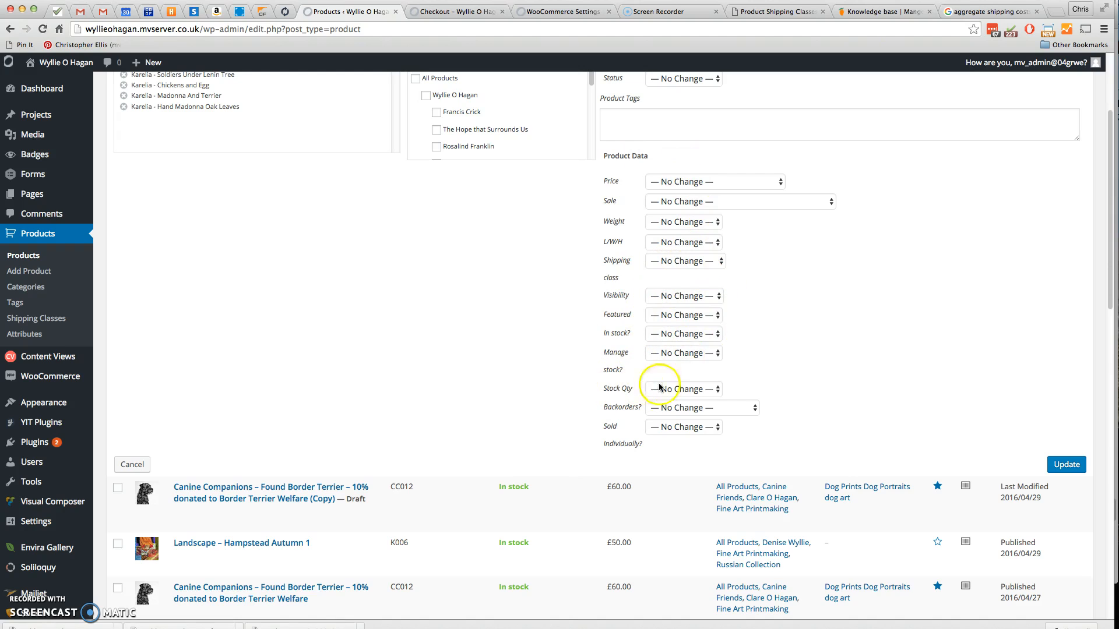
pyautogui.click(693, 262)
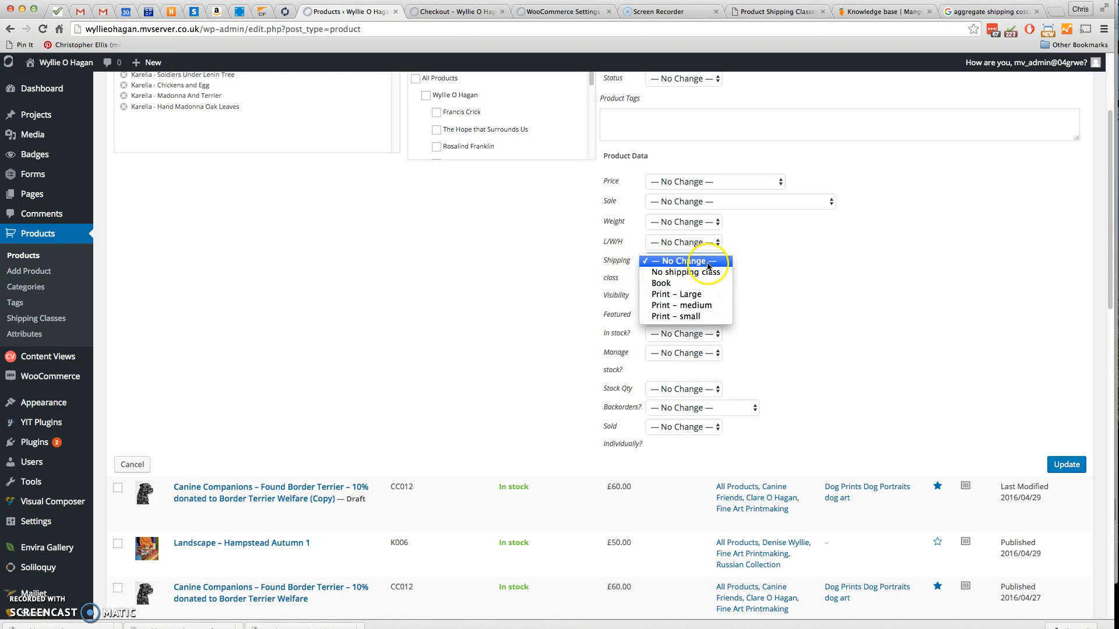
pyautogui.click(833, 268)
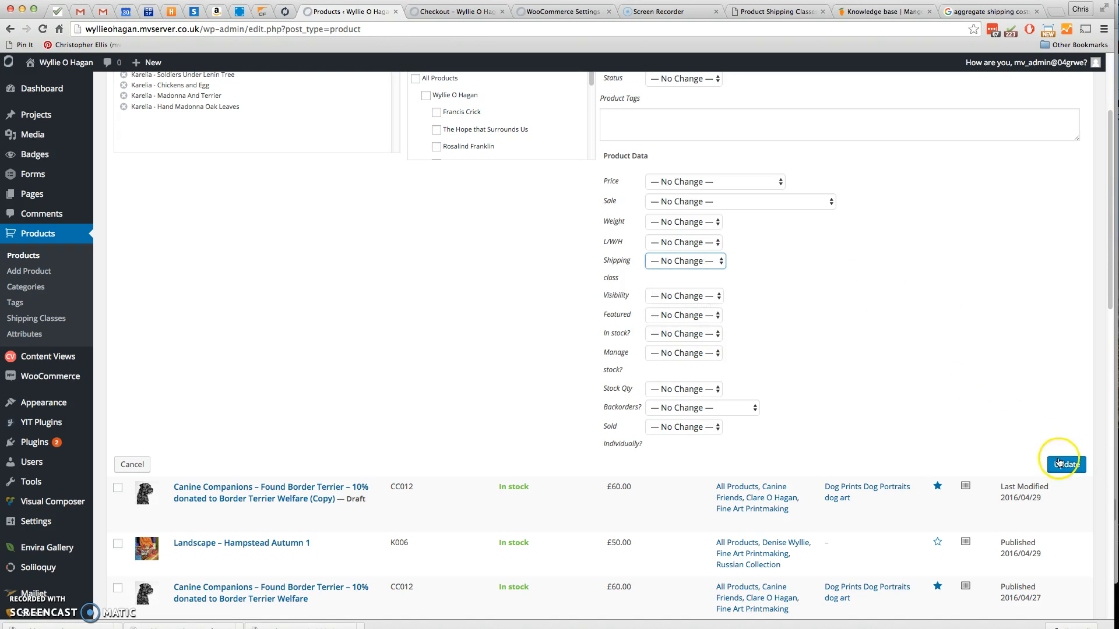
# Leave the bulk edit without updating the Karelia products and reload the full products list.
pyautogui.scroll(3, 1049, 454)
pyautogui.moveTo(108, 217)
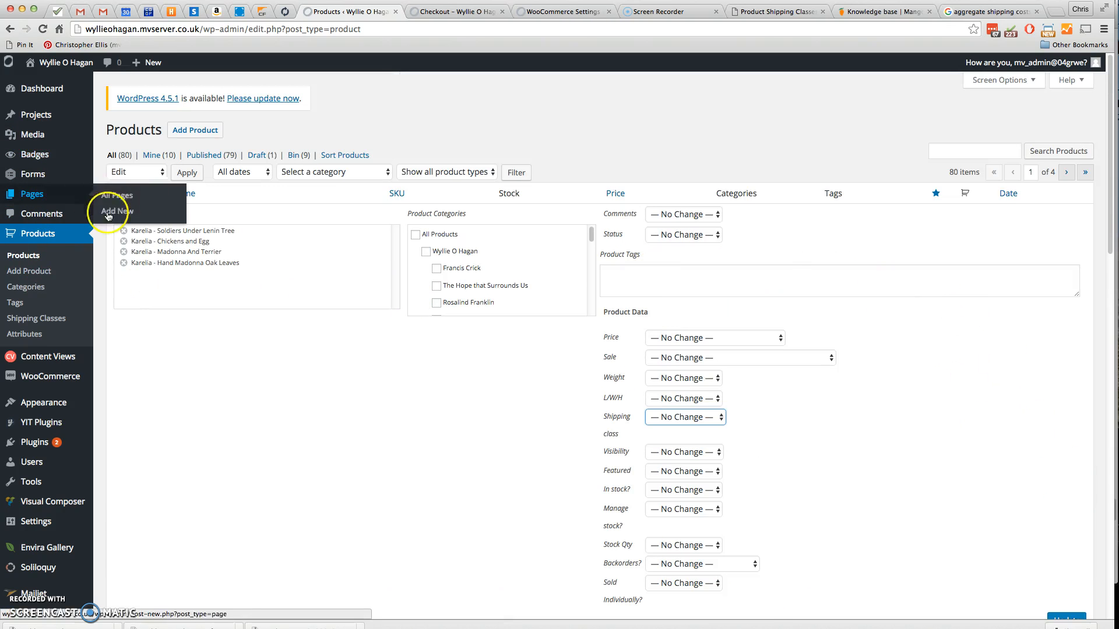
pyautogui.click(31, 234)
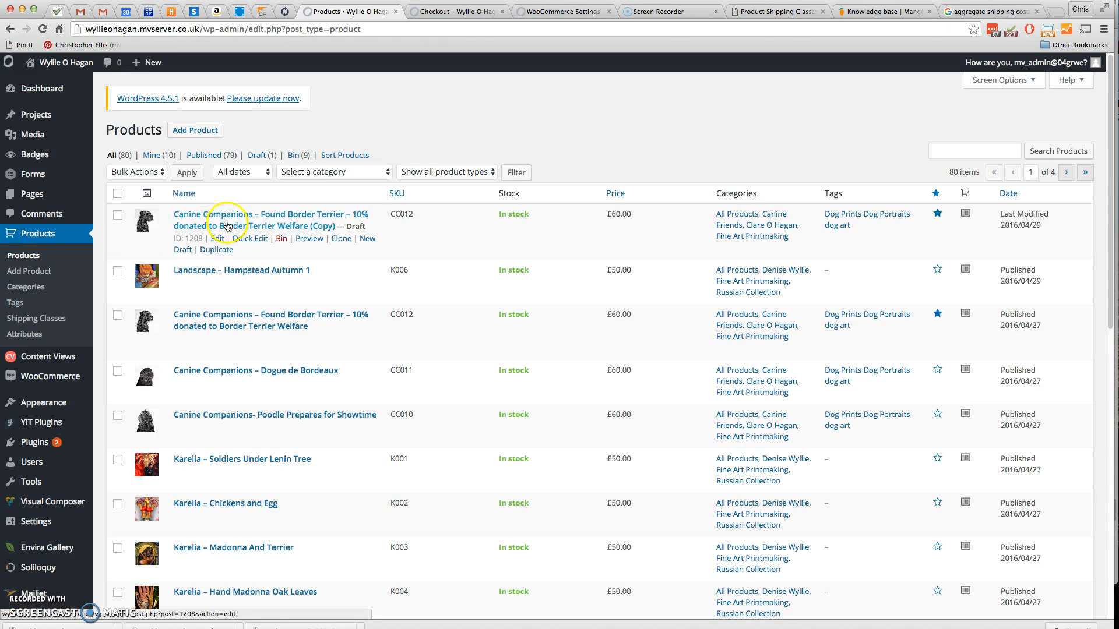
pyautogui.click(942, 150)
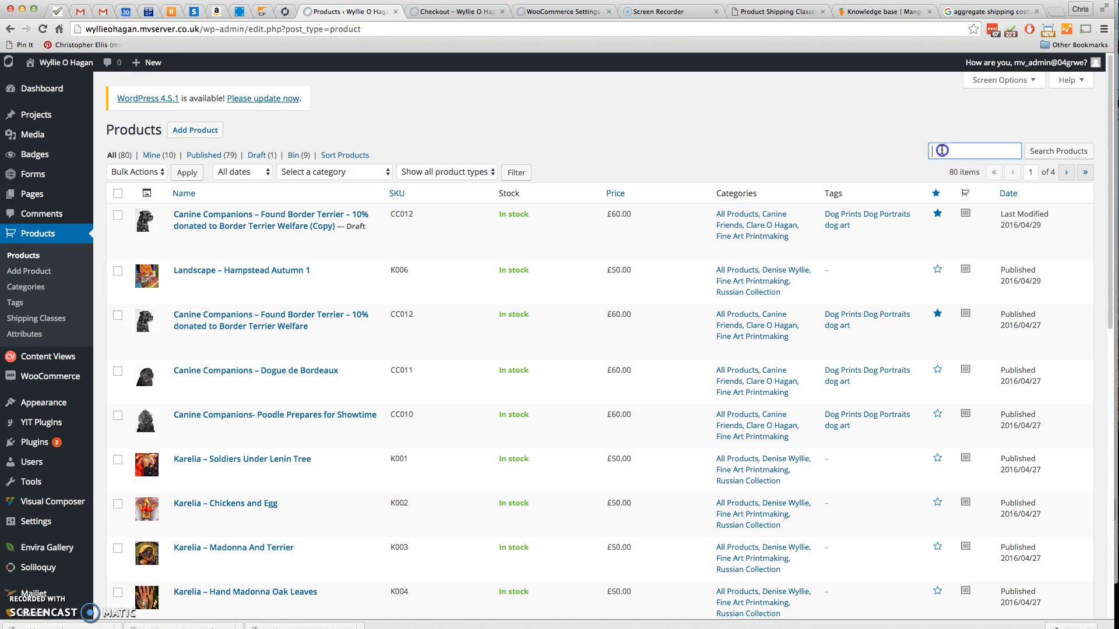
# Switch to the checkout page and open the site's admin dashboard from it.
pyautogui.click(446, 12)
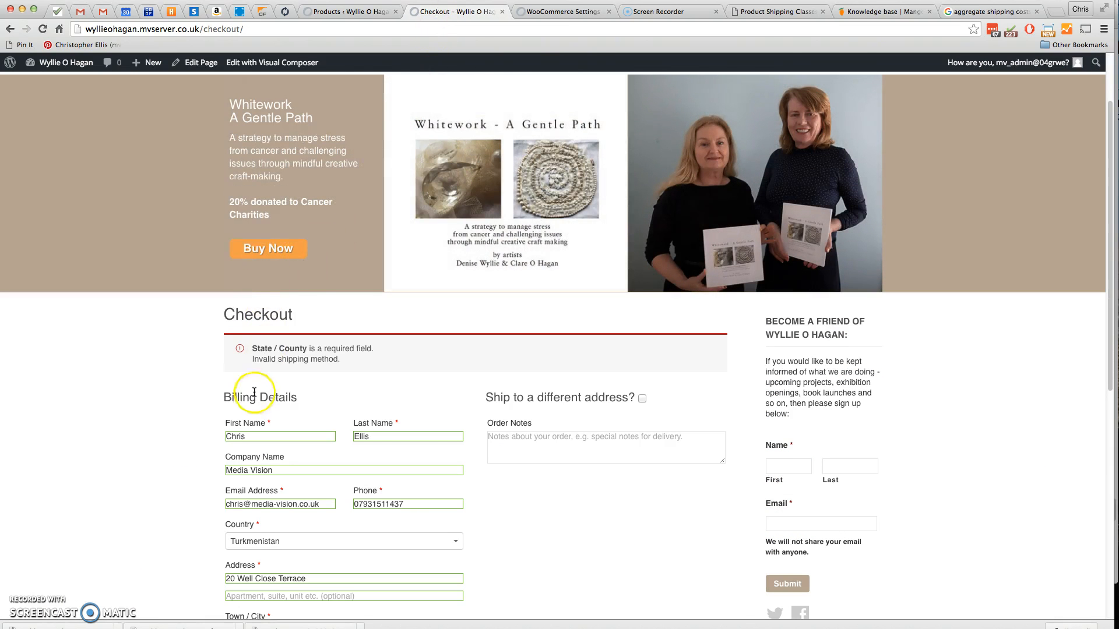
pyautogui.click(53, 63)
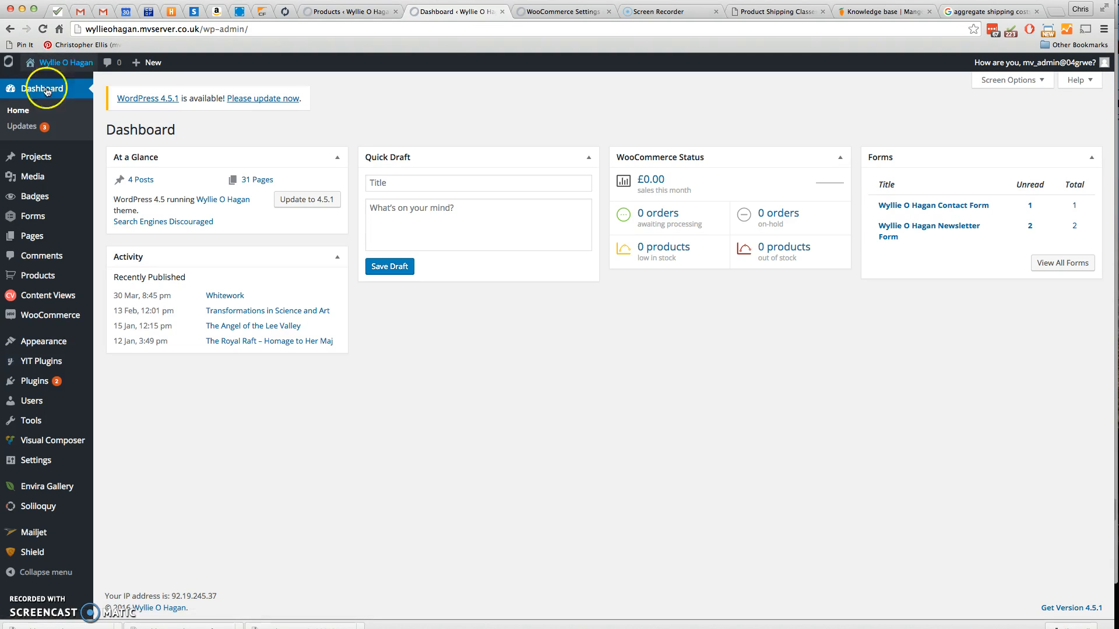
pyautogui.moveTo(34, 323)
pyautogui.moveTo(55, 349)
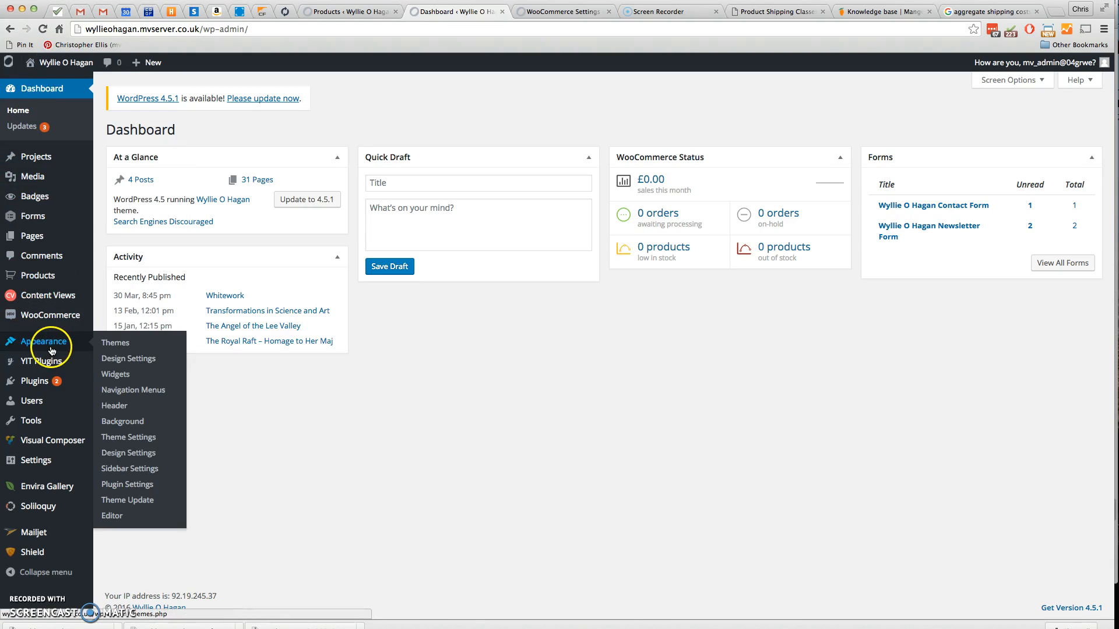